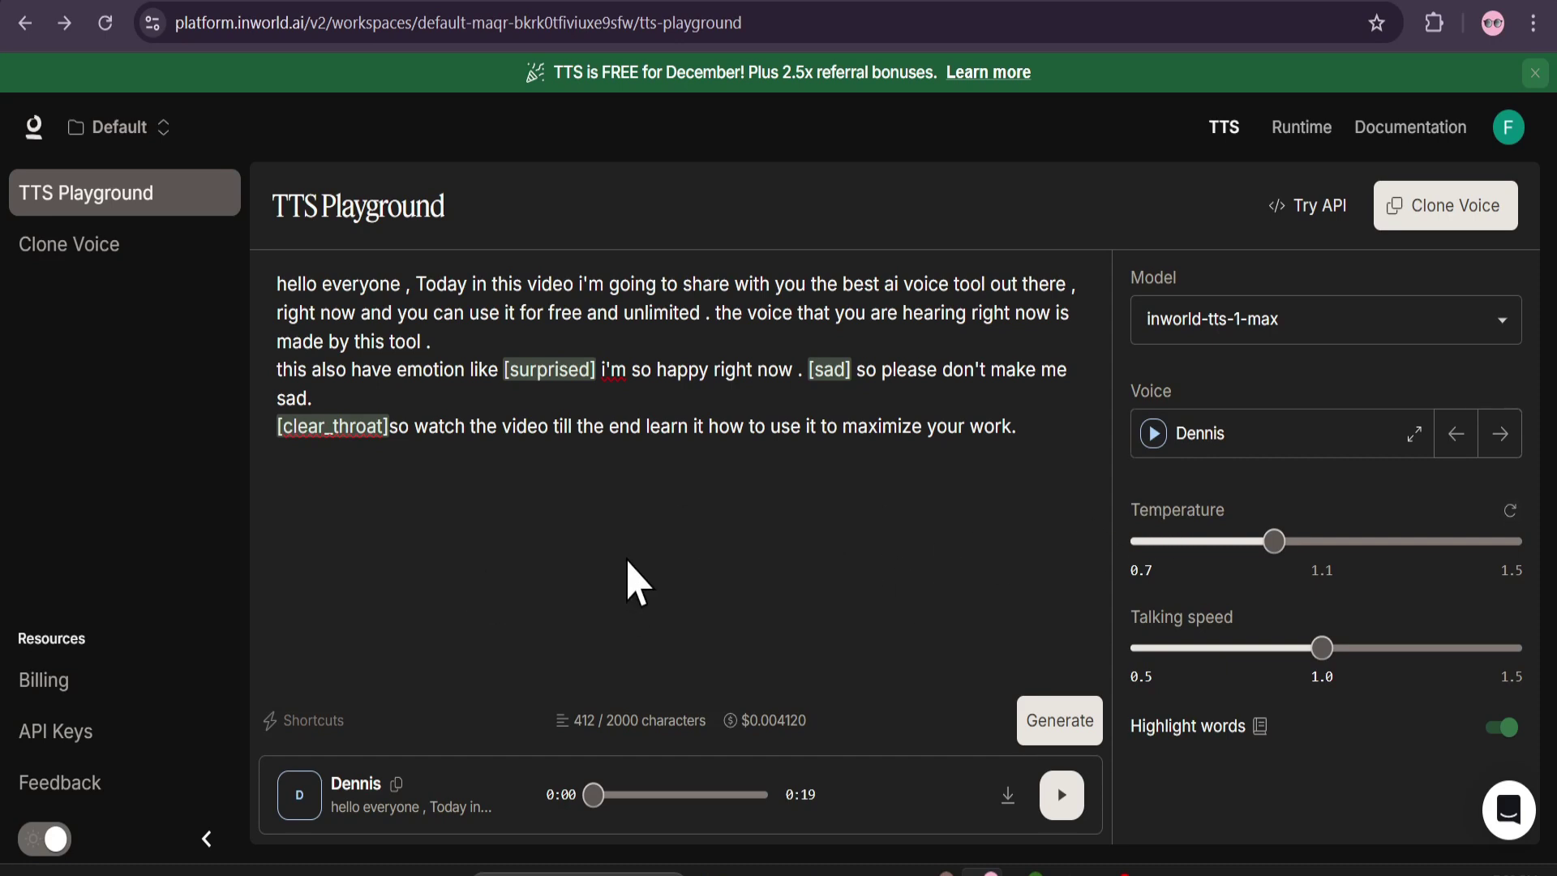
Play back the 19-second generated Dennis clip in the TTS Playground.
click(1062, 796)
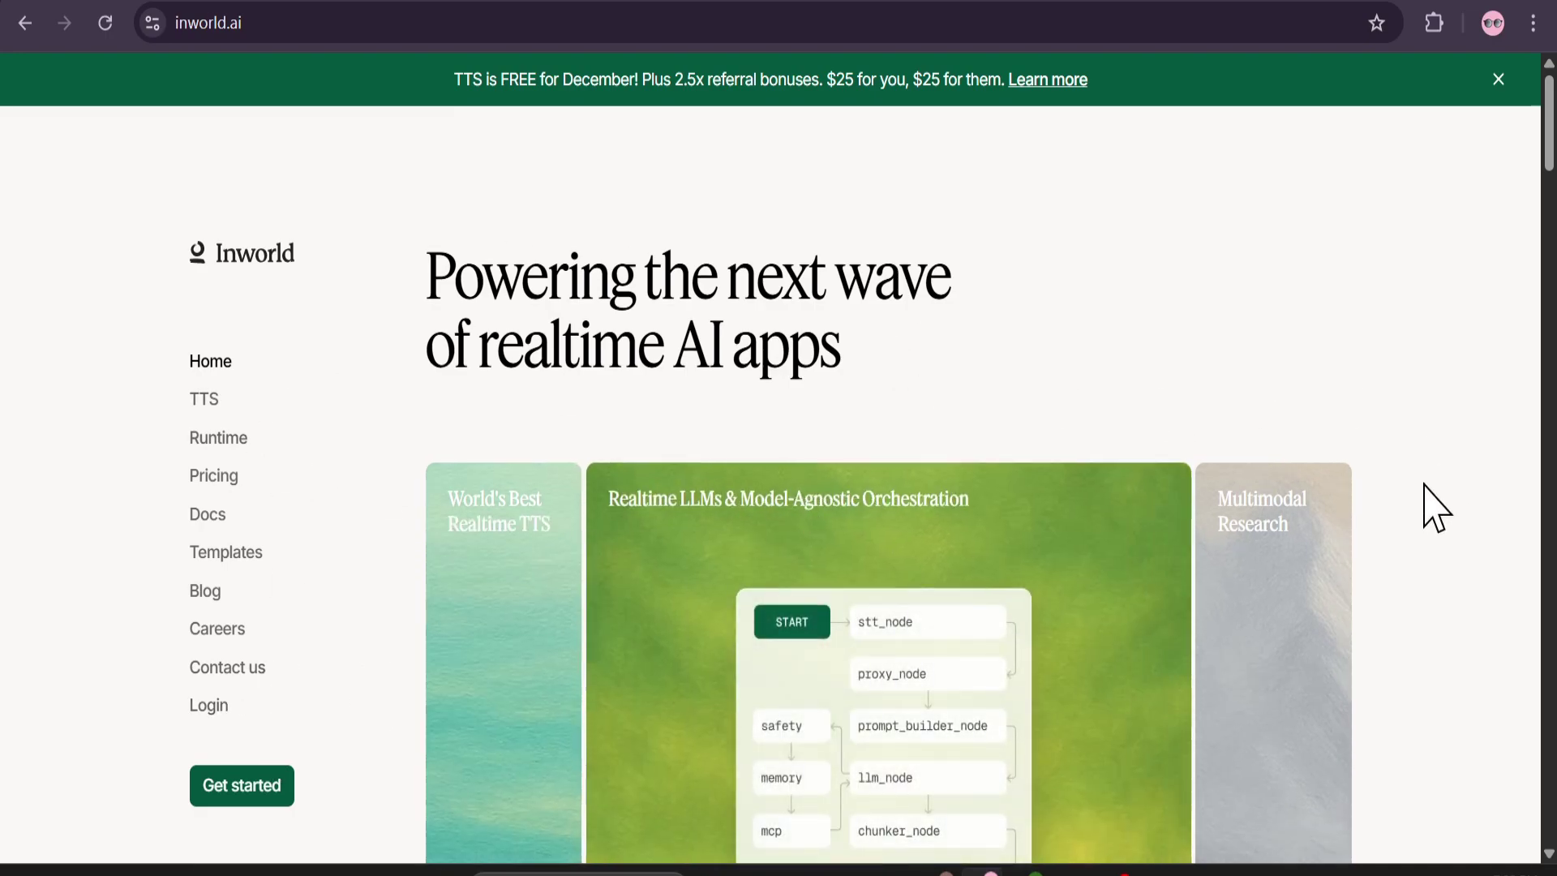
Scroll through the inworld.ai testimonials, then open the Artificial Analysis speech leaderboard.
scroll(1435, 509, down, 15)
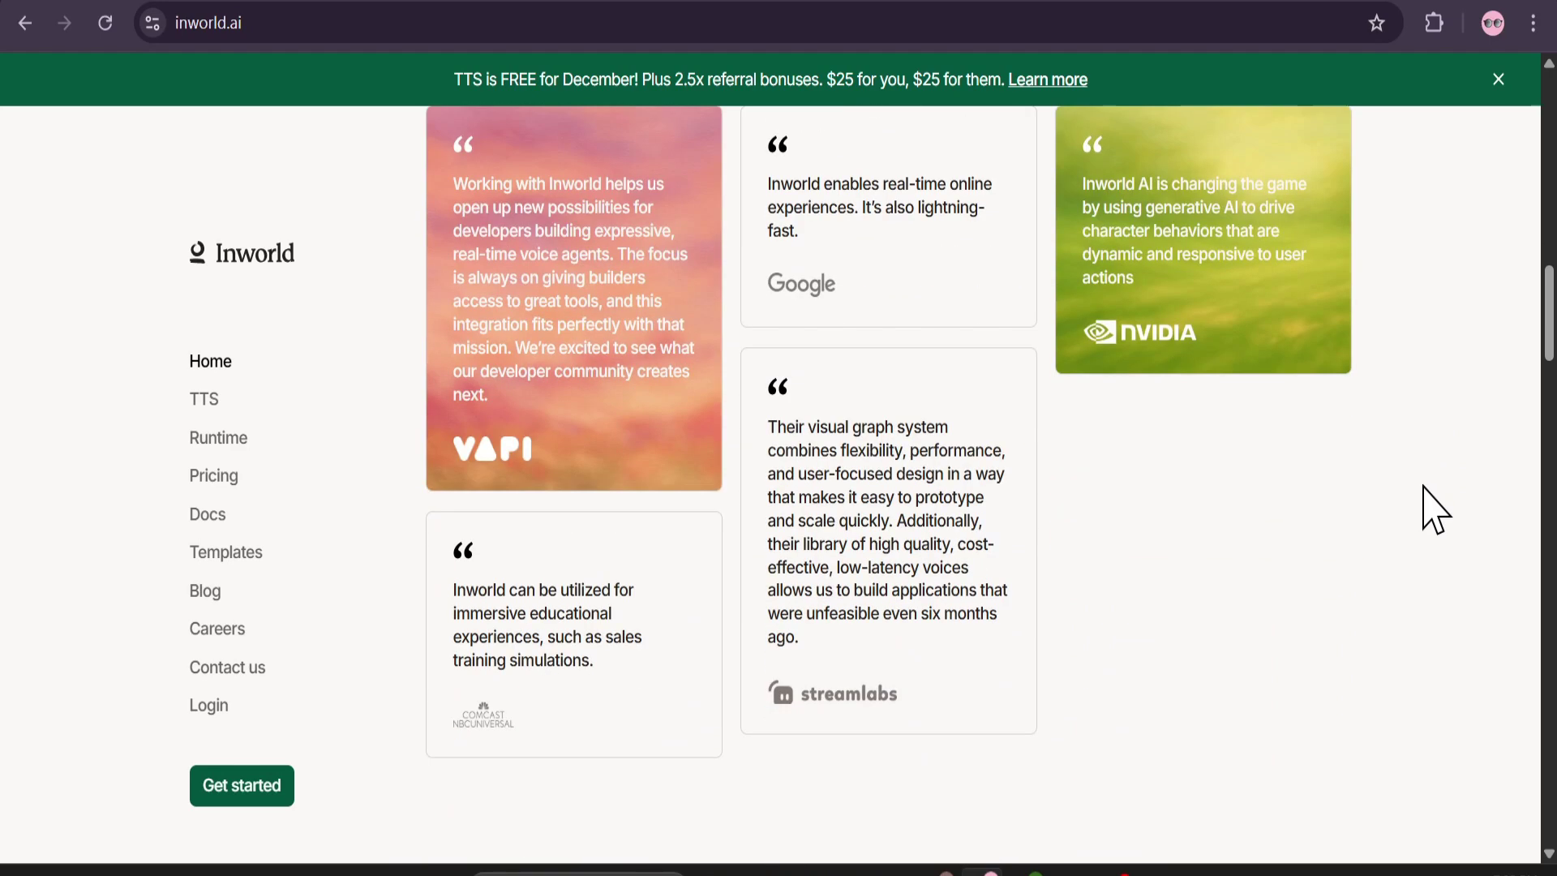
scroll(1121, 544, up, 3)
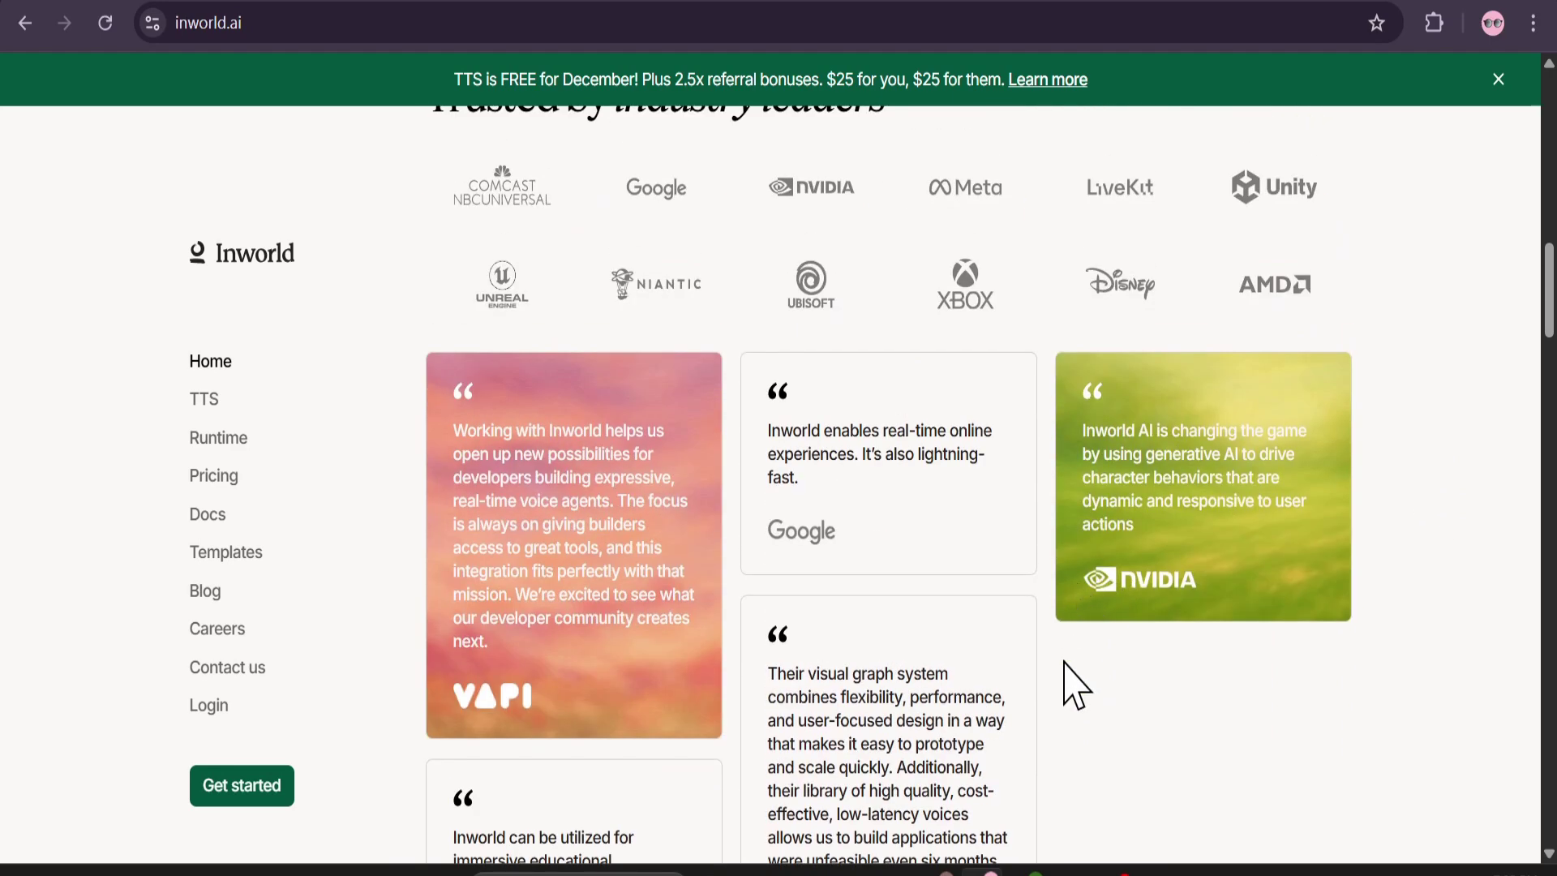
scroll(1071, 665, down, 2)
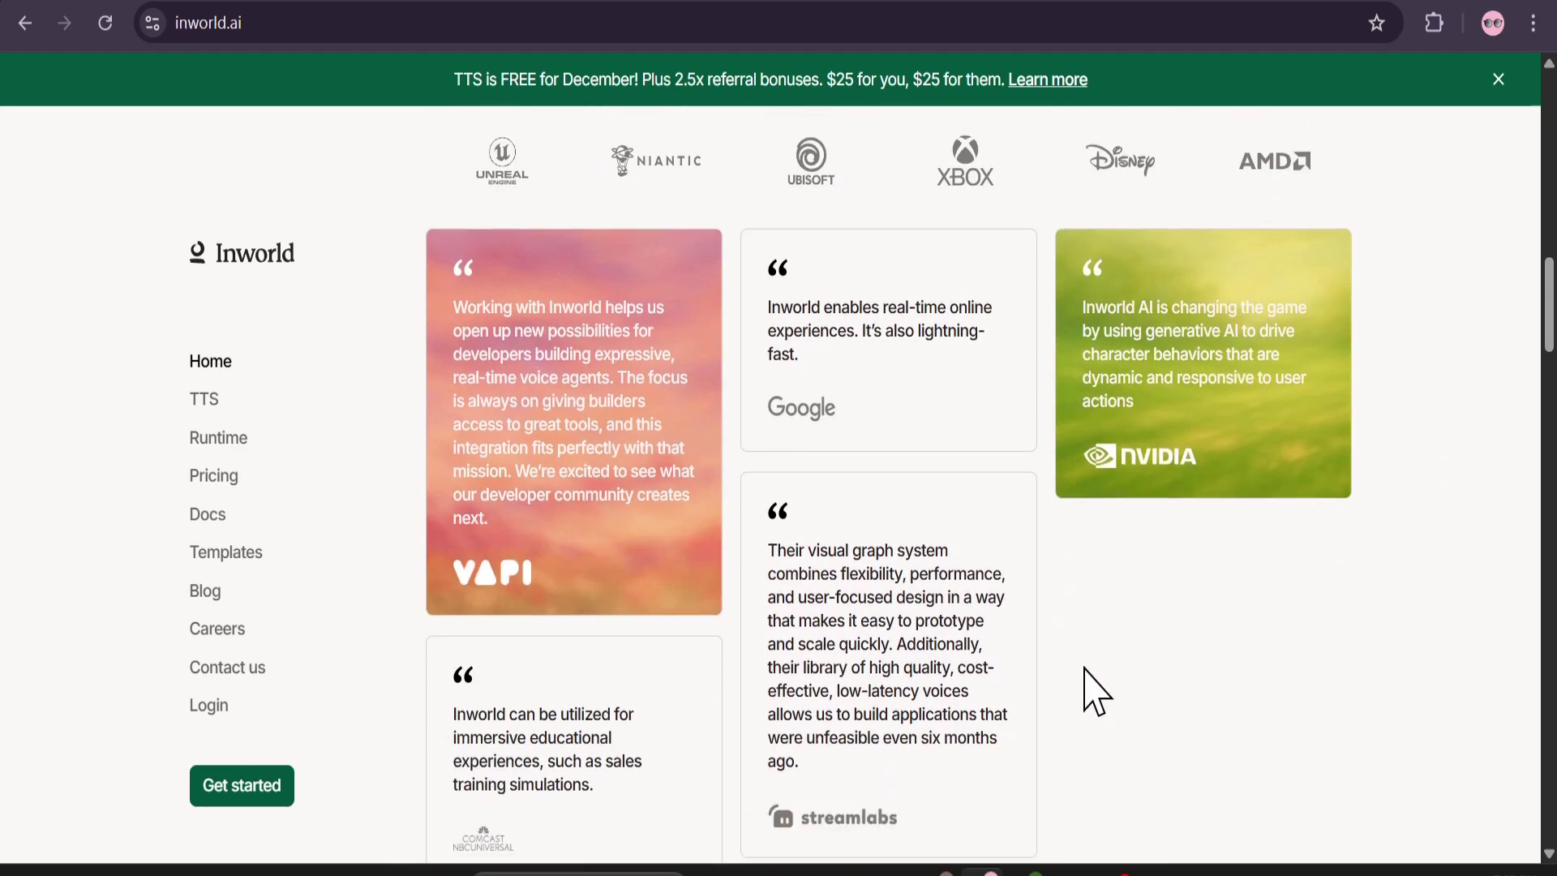
click(730, 2)
scroll(608, 410, down, 3)
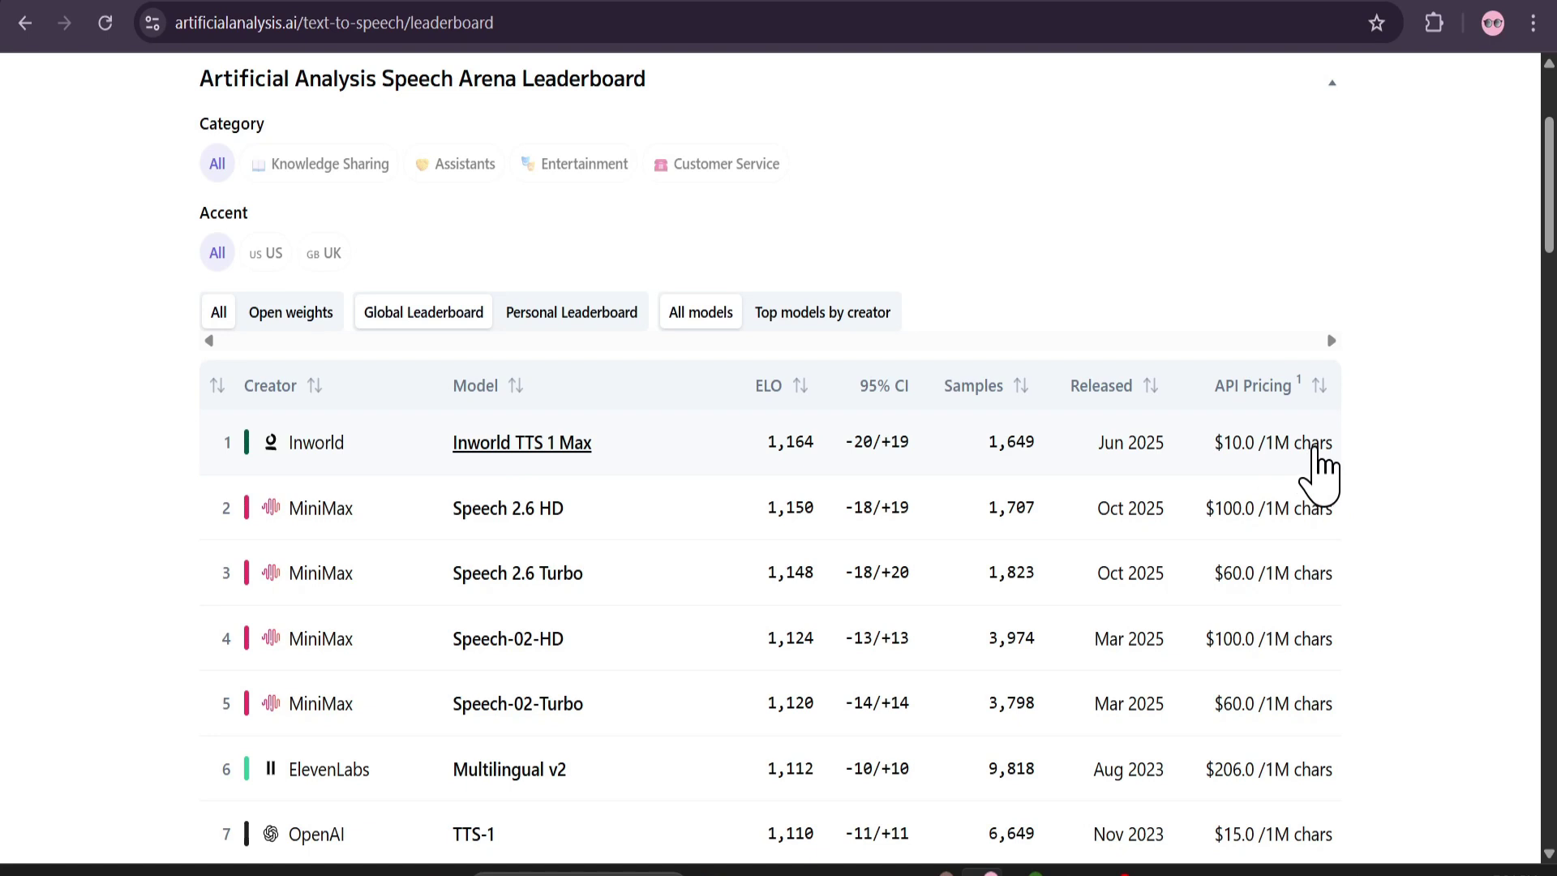
Open Inworld's pricing page listing TTS-1 at $5 and TTS-1-Max at $10 per 1M characters.
click(797, 464)
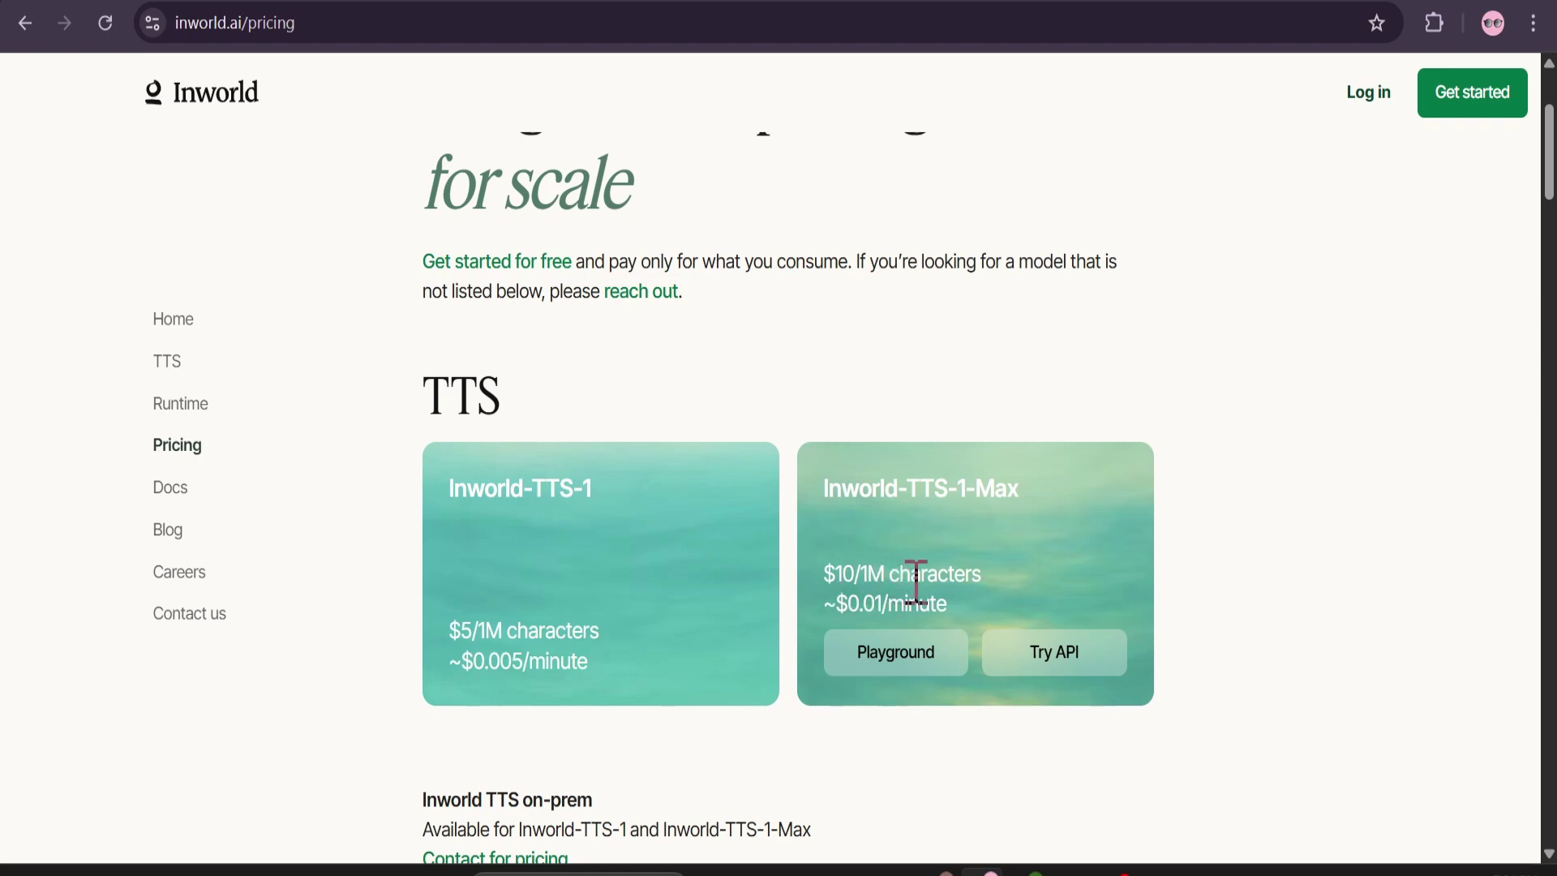
Open the Inworld TTS page from the left navigation.
scroll(904, 584, down, 2)
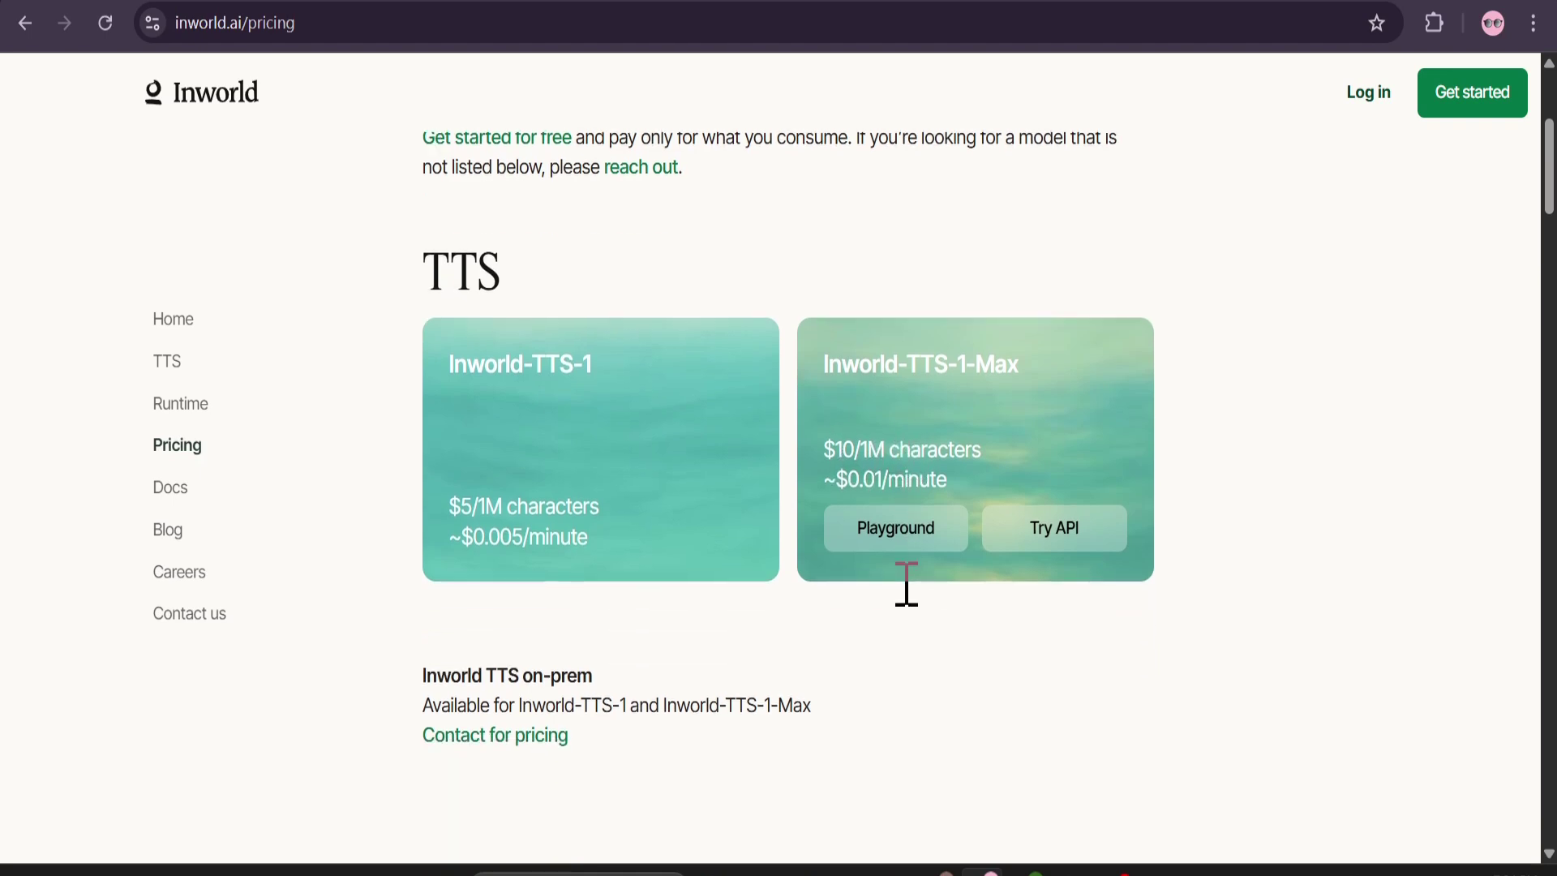
scroll(914, 609, up, 2)
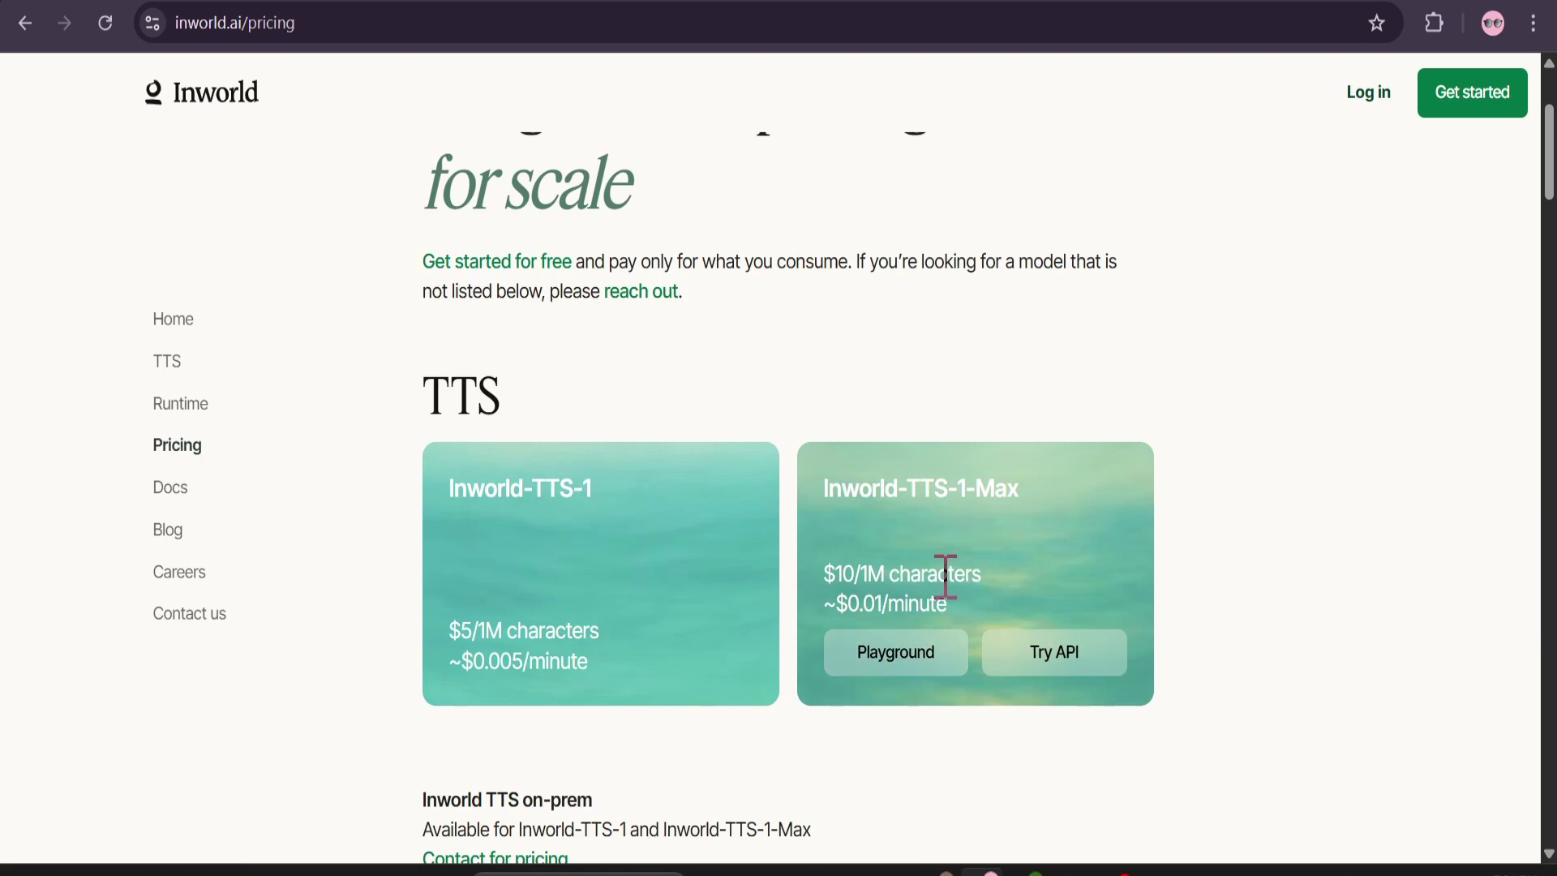
click(174, 363)
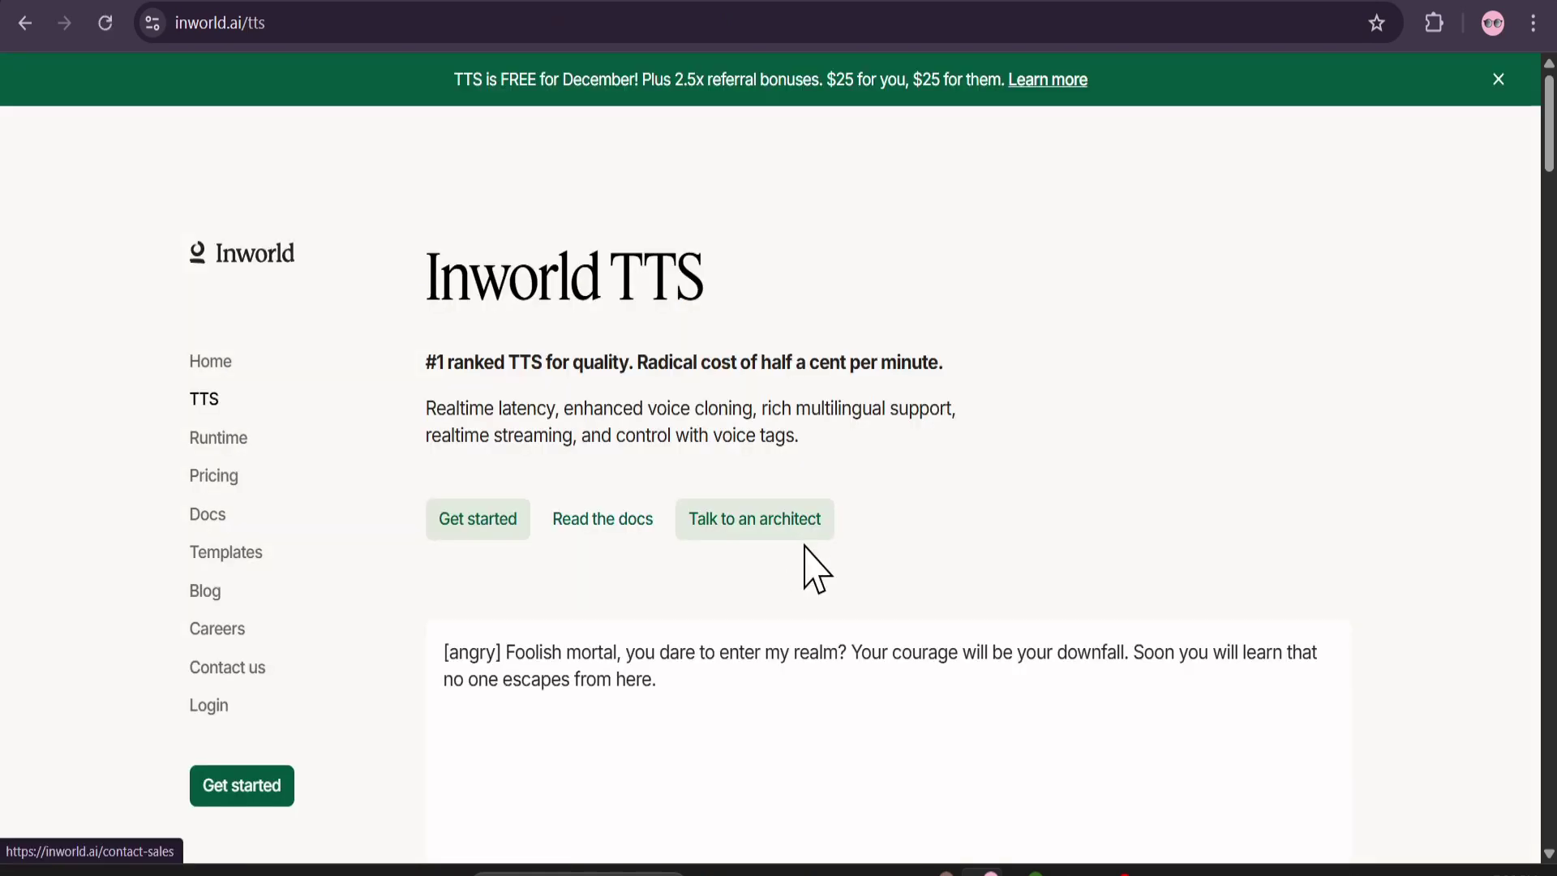
Generate the Hades voice reading '[angry] Foolish mortal, you dare to enter my realm?'.
scroll(806, 546, down, 5)
scroll(800, 546, up, 2)
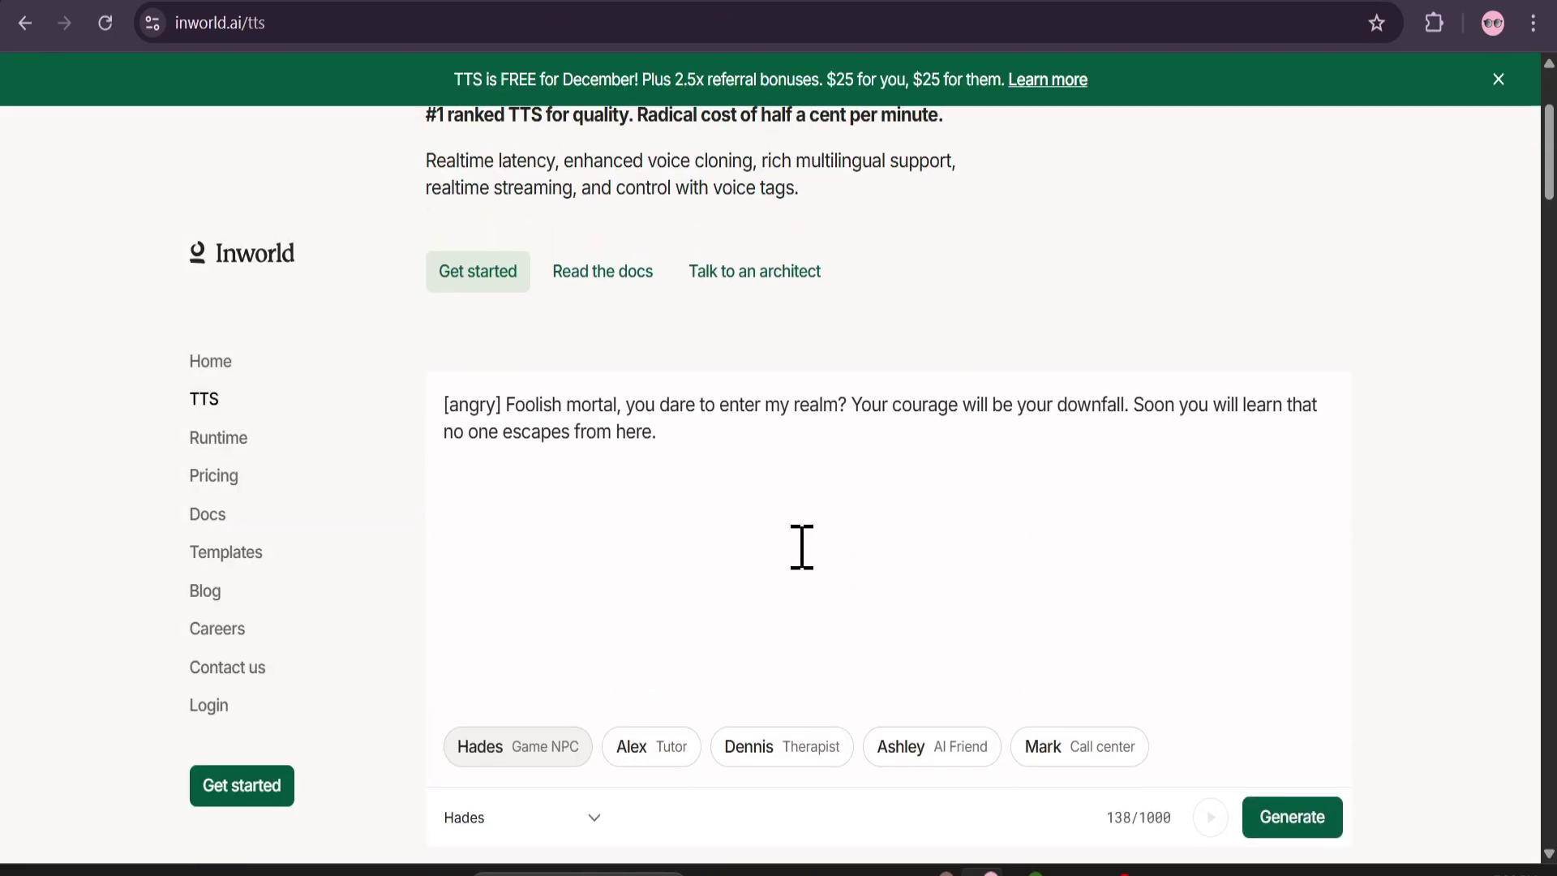
drag(511, 406, 449, 407)
click(511, 407)
click(1284, 821)
Reload the page and sign up with Google, accepting the Terms of Service.
key(F5)
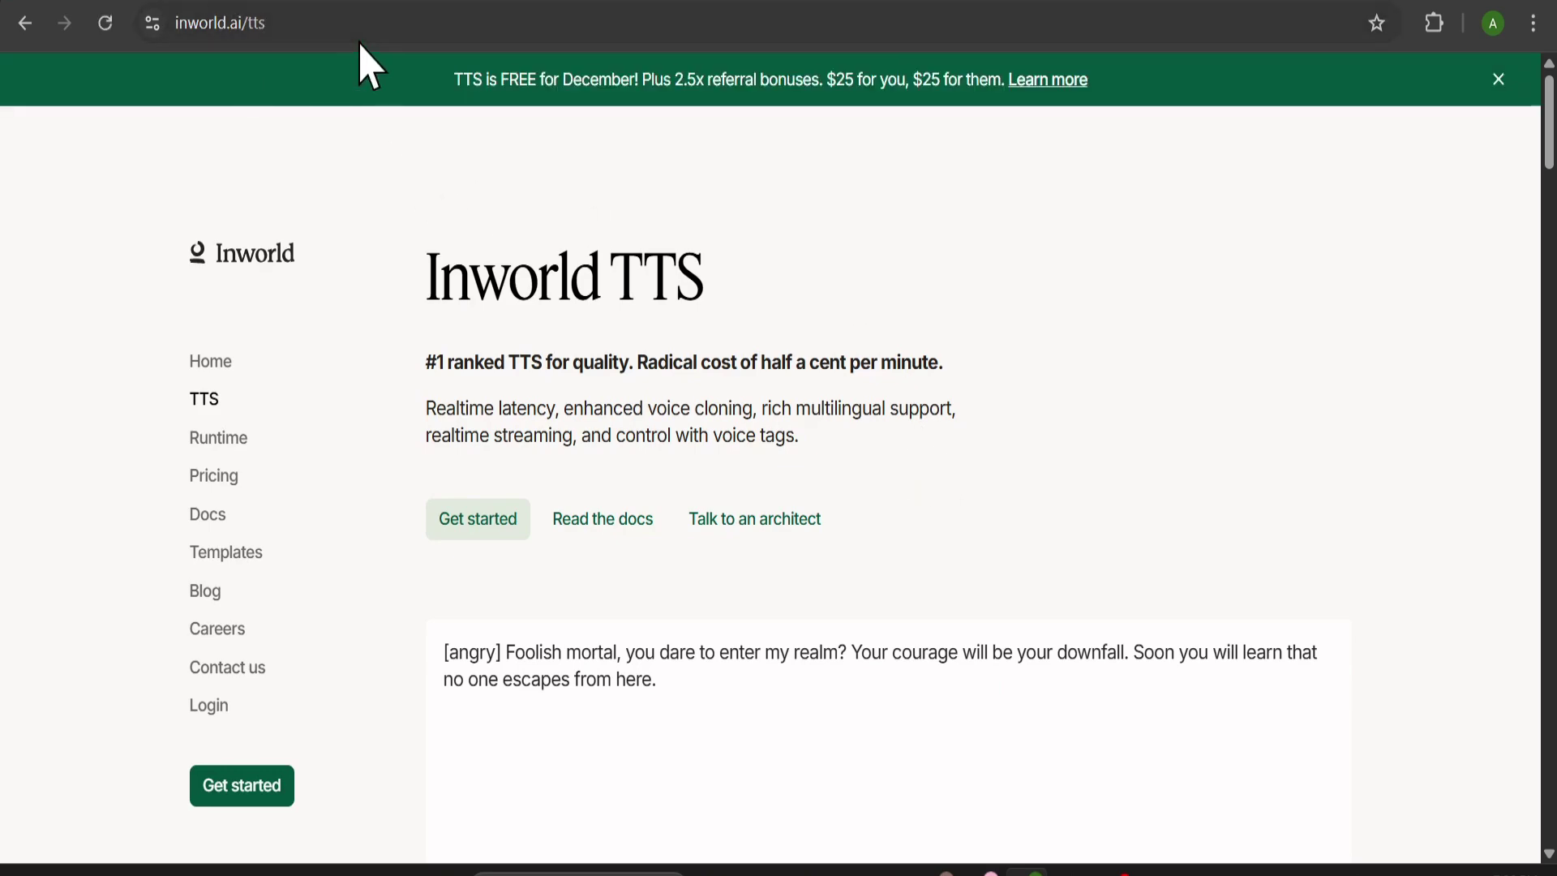
scroll(347, 625, down, 5)
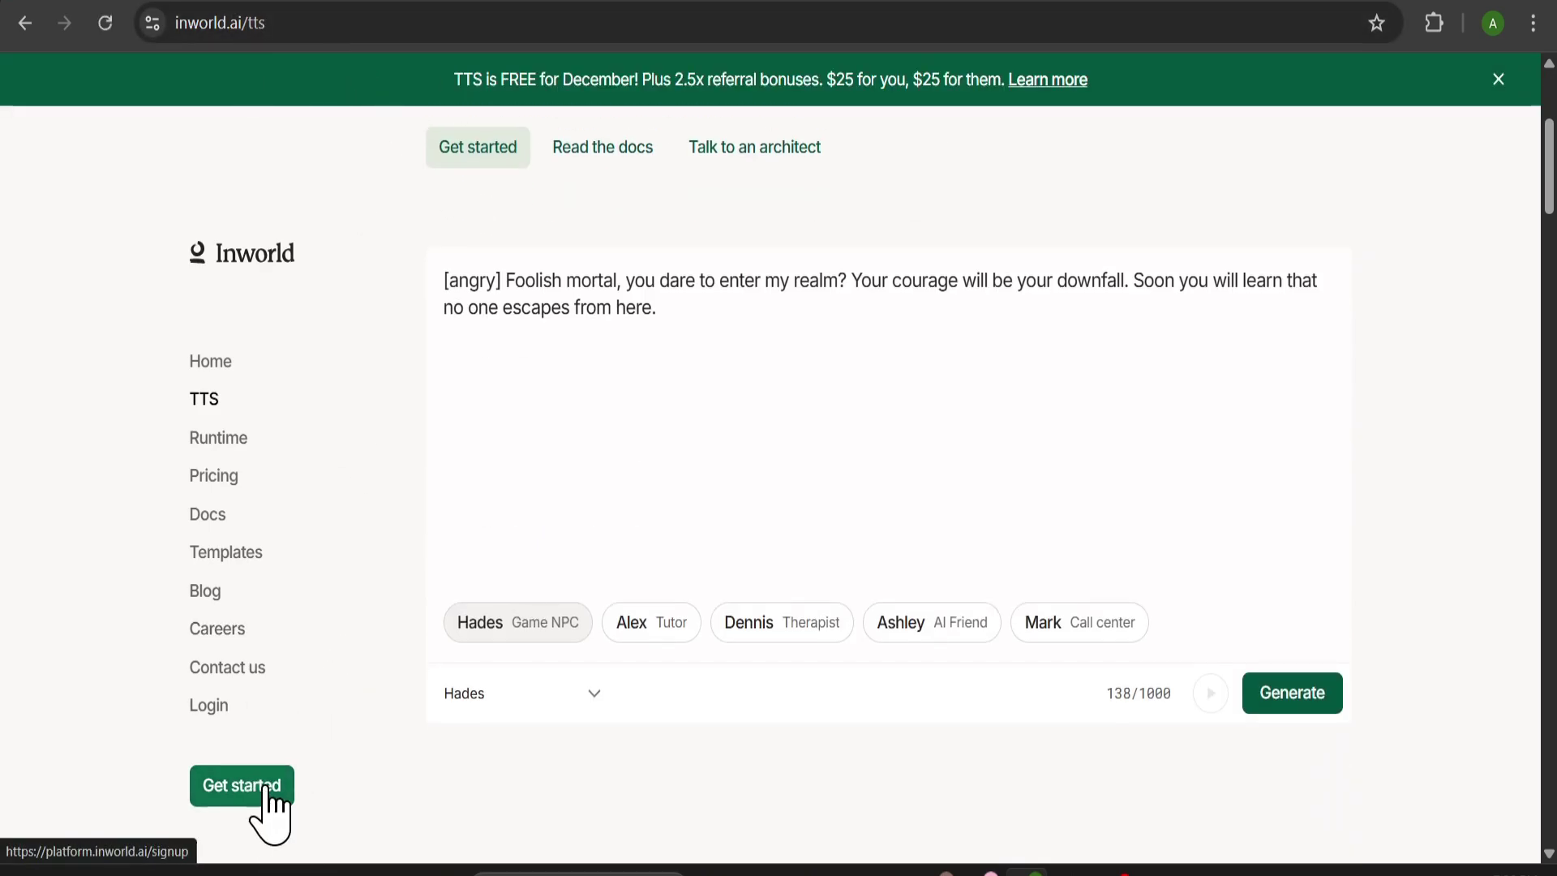
click(267, 791)
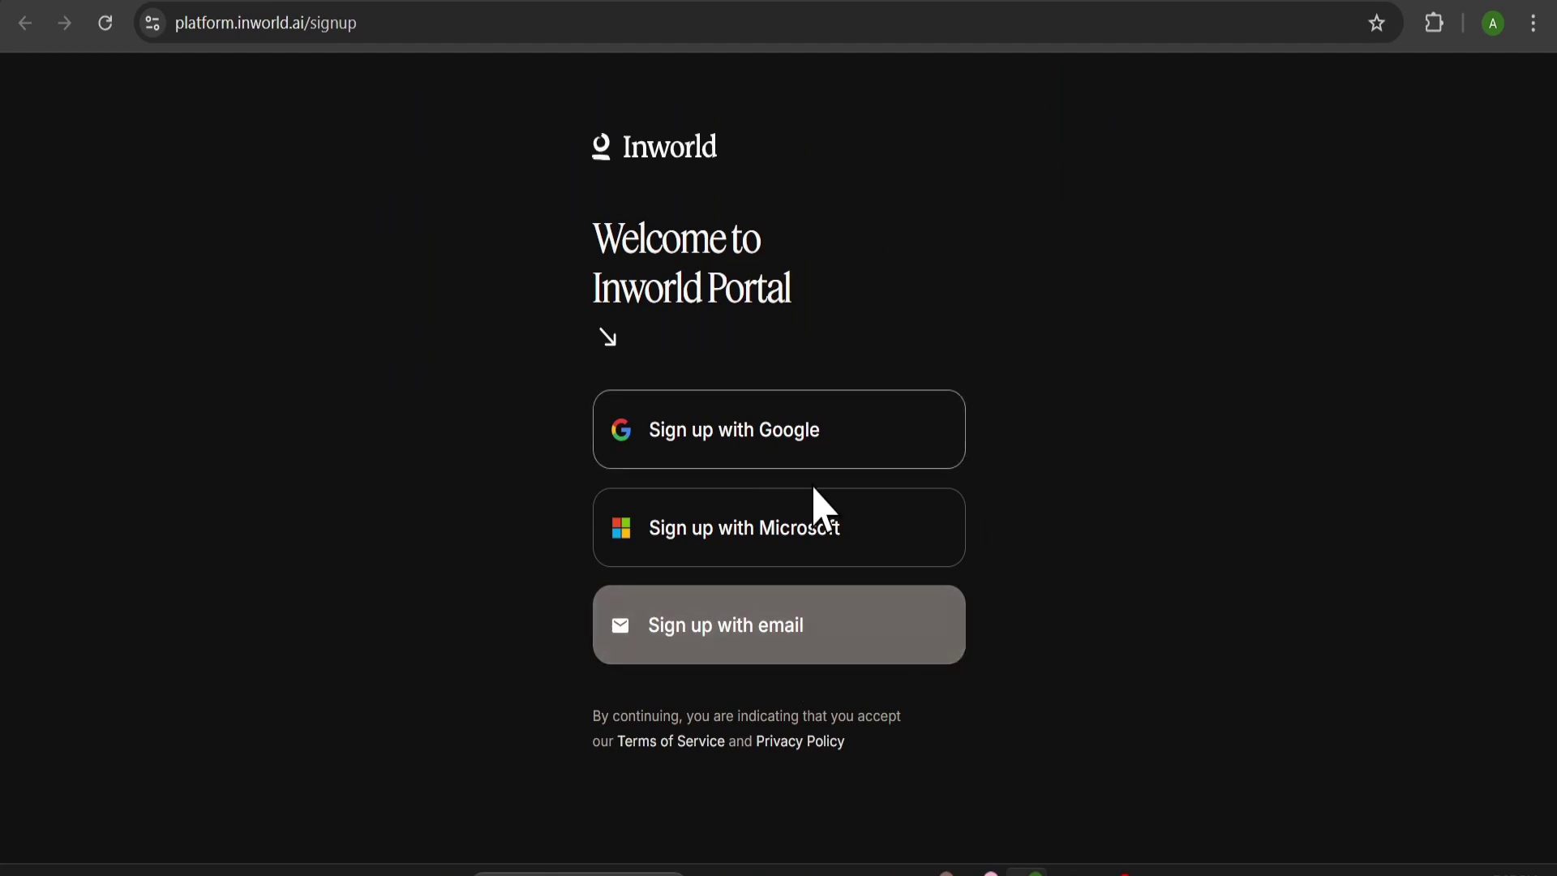
click(803, 444)
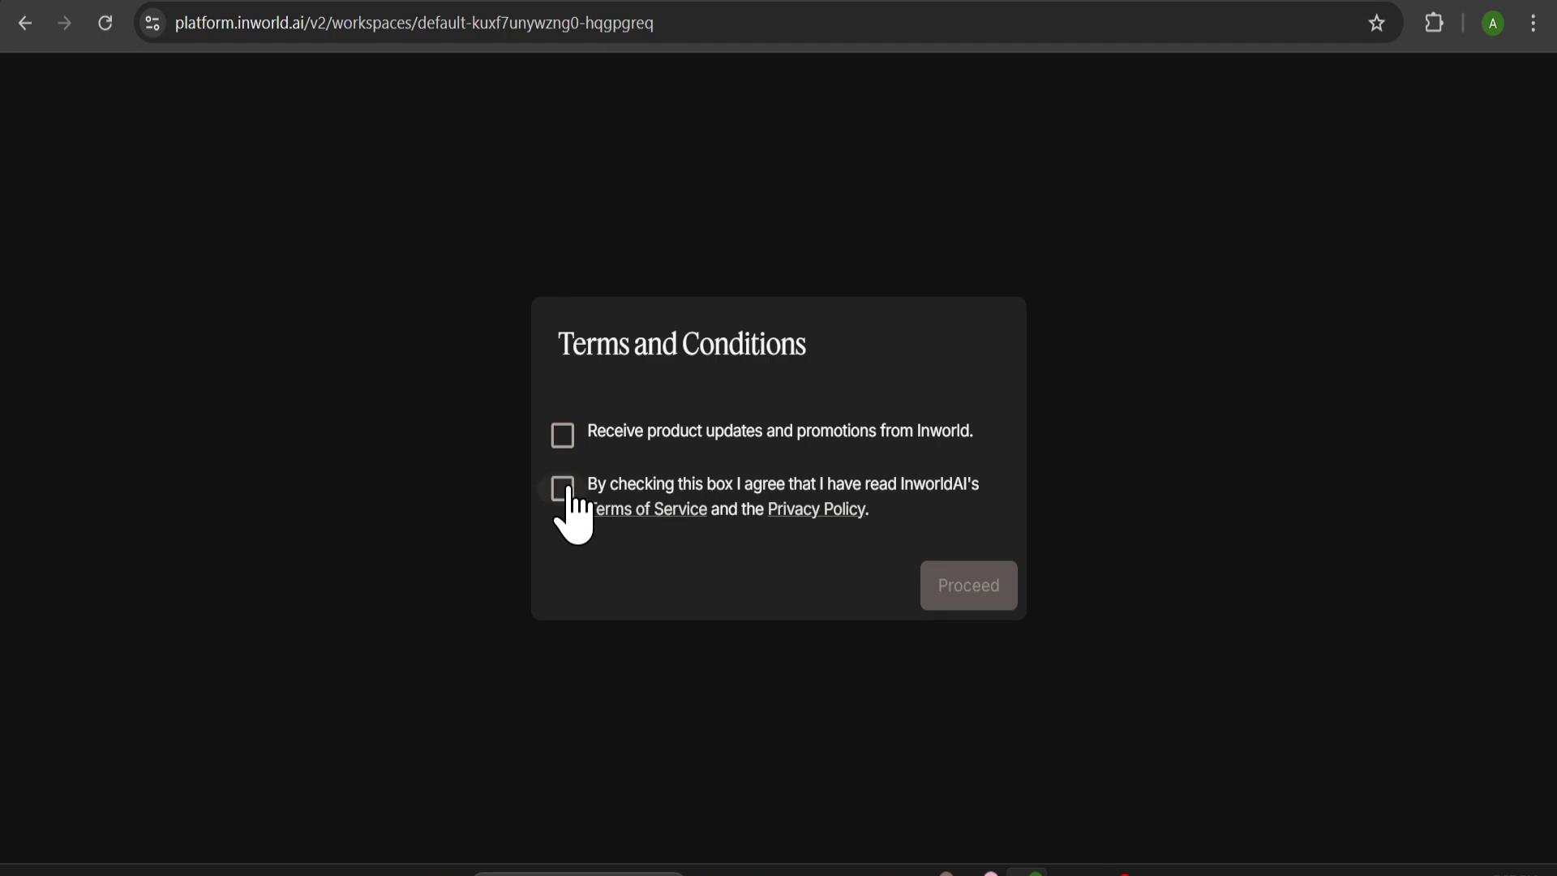
click(564, 490)
click(951, 600)
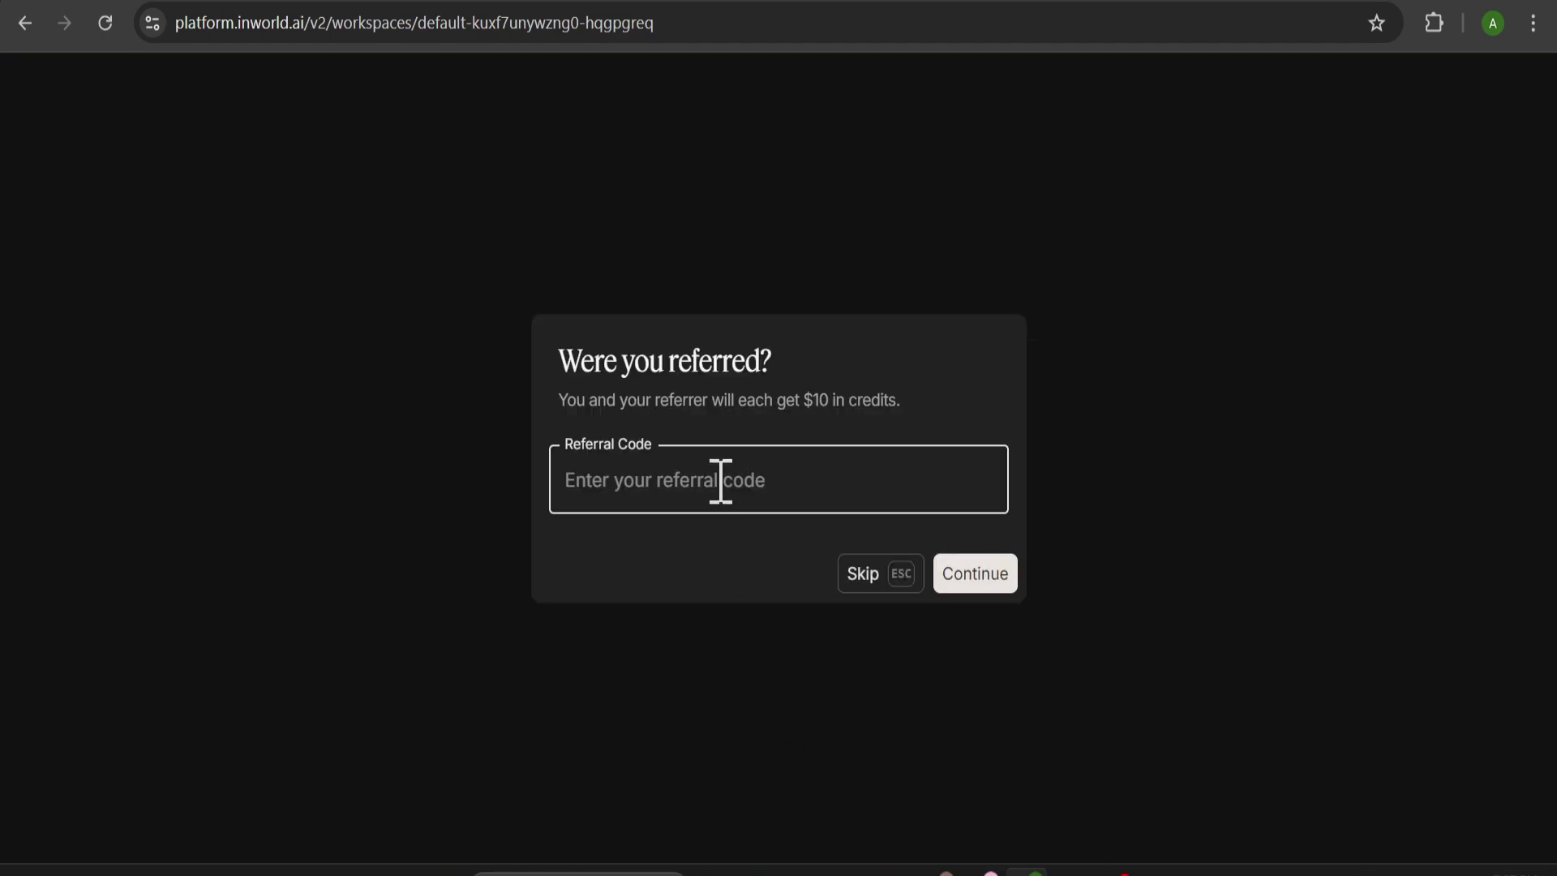
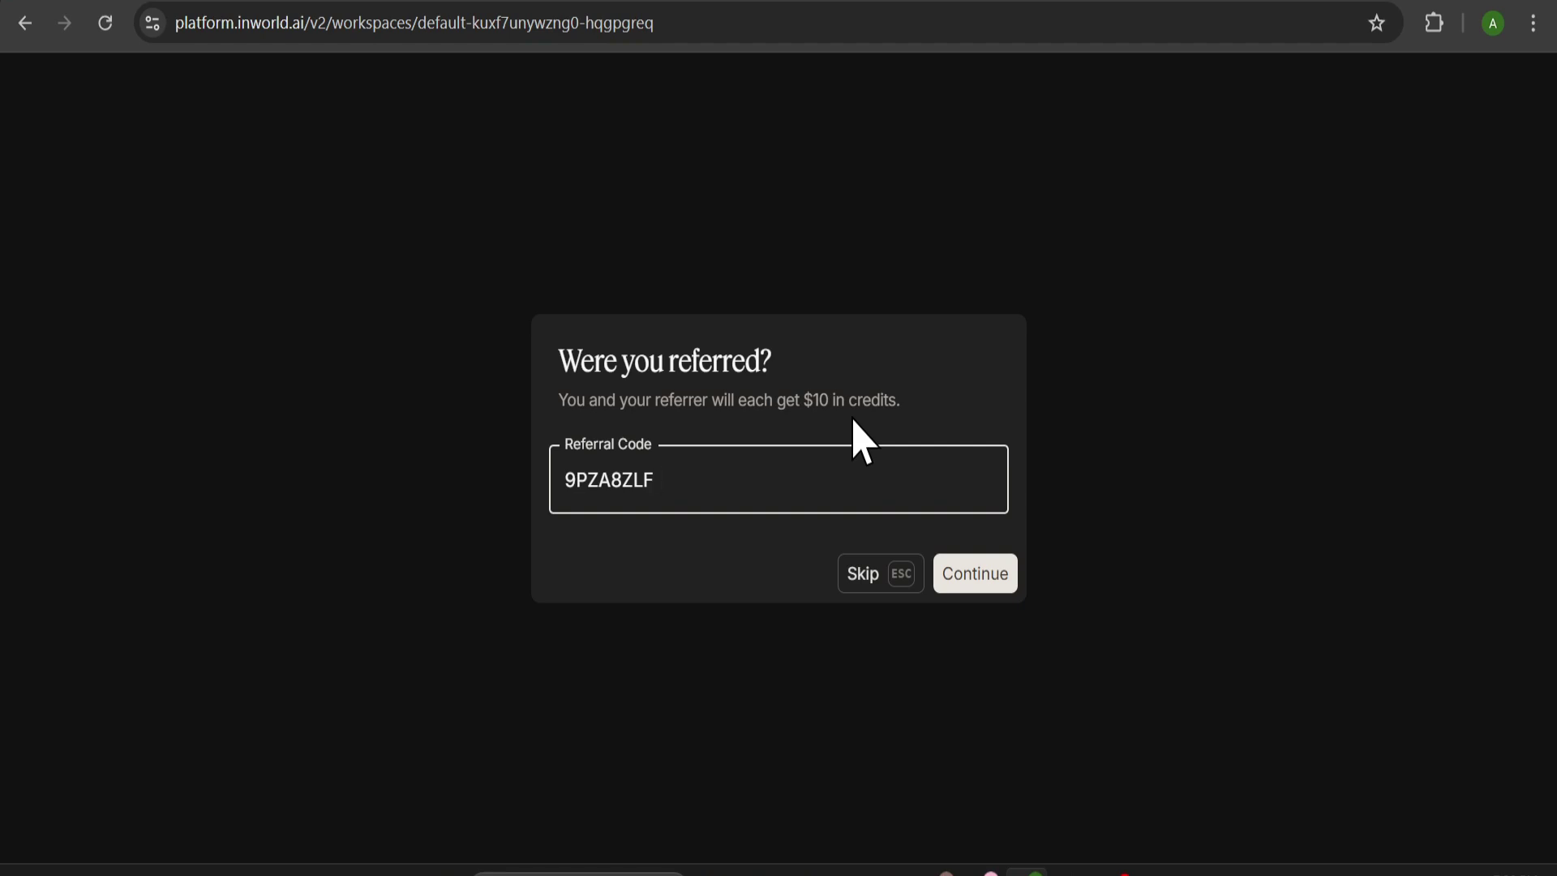
Paste the referral code and choose Personal as the project type.
click(977, 575)
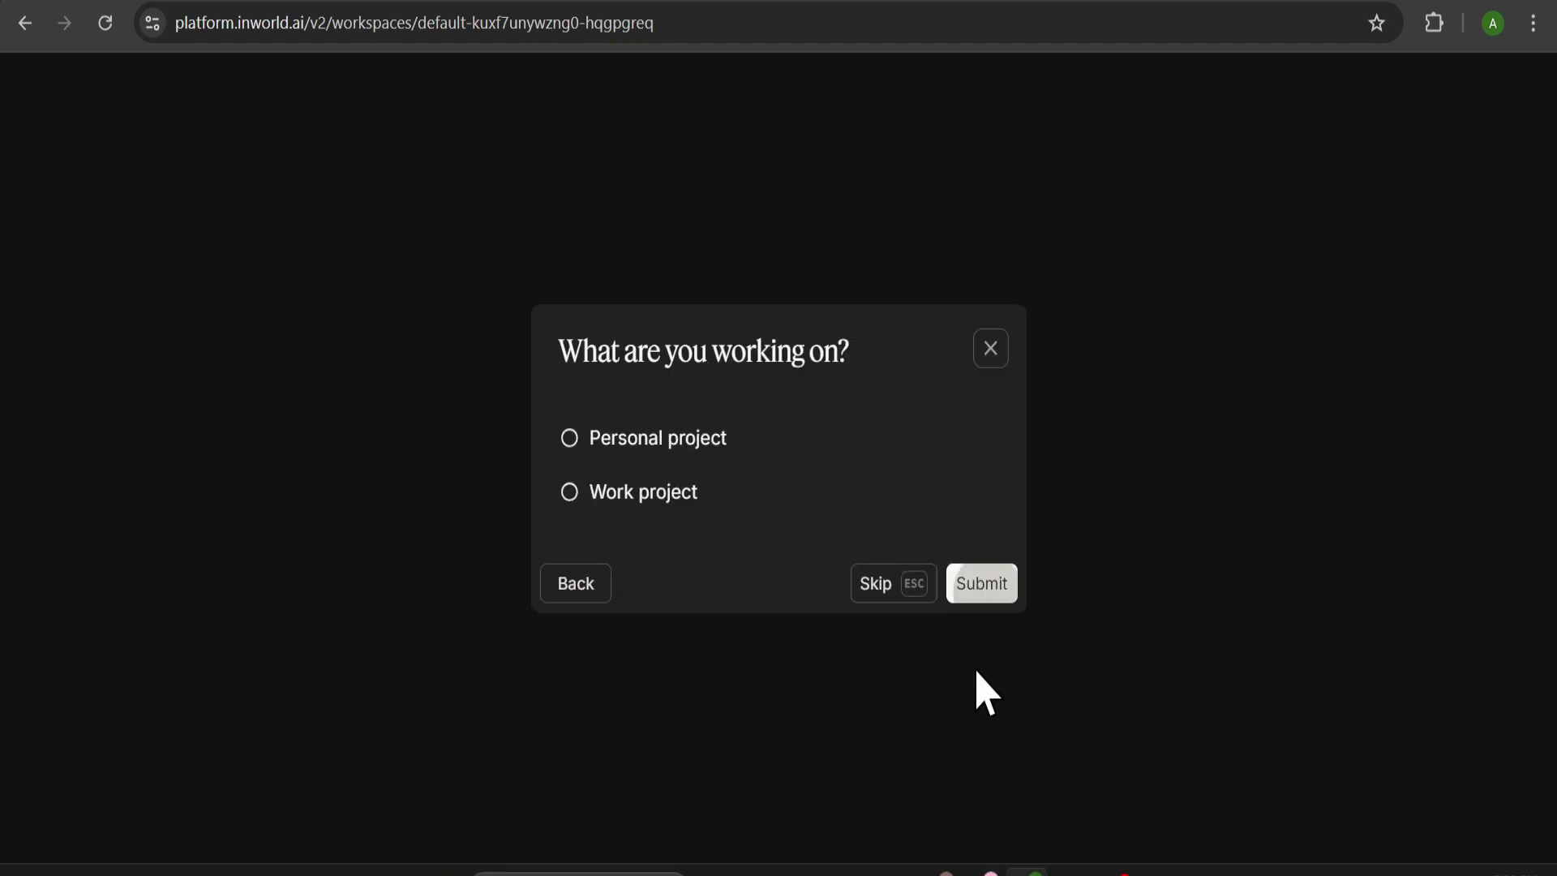
click(570, 438)
click(983, 584)
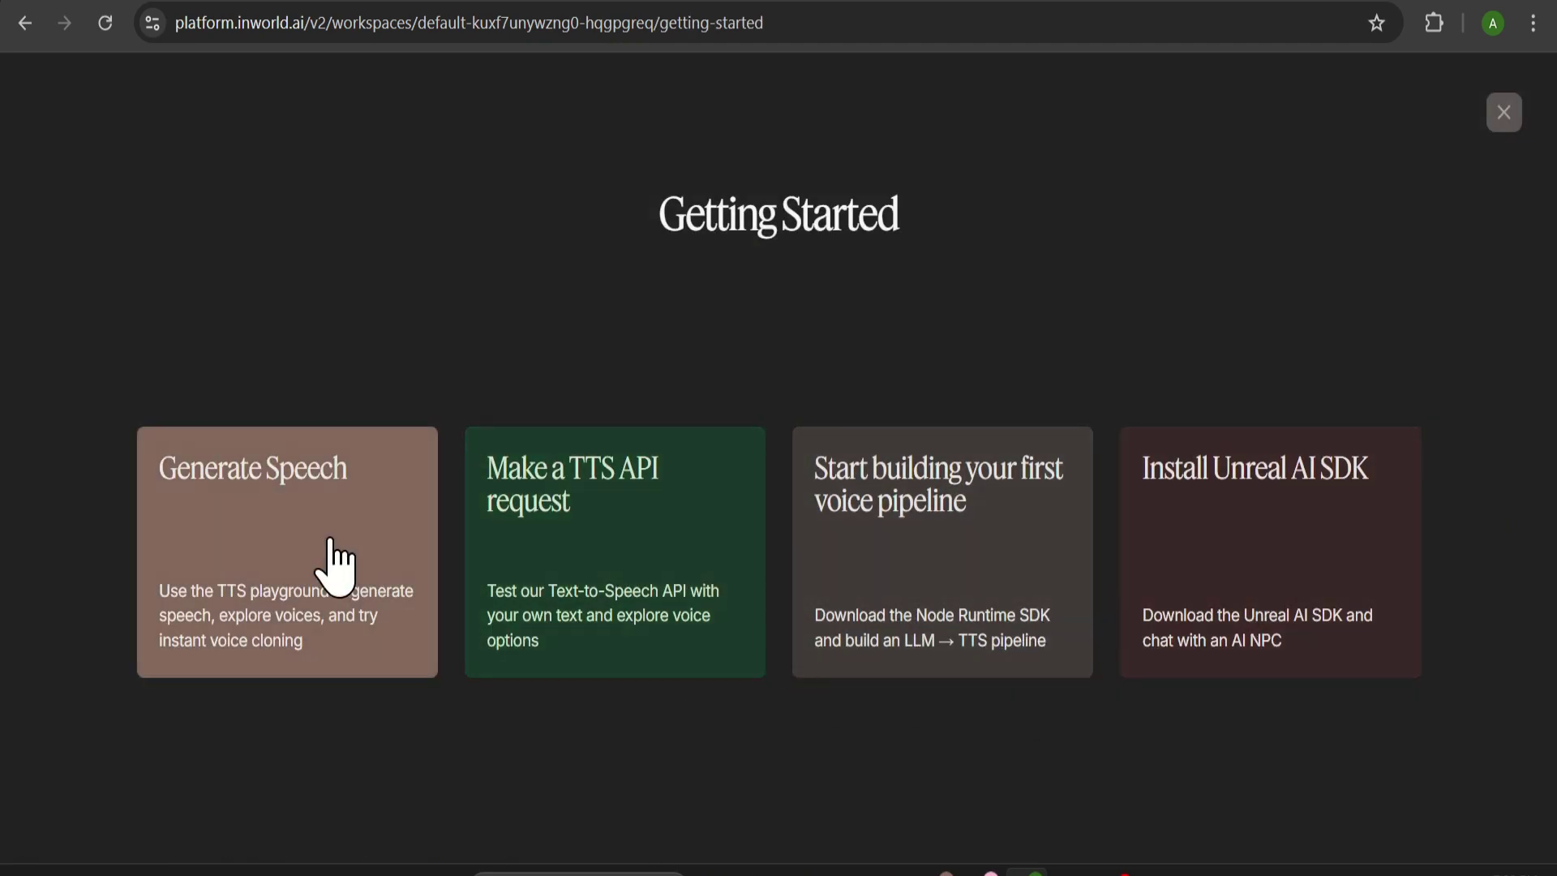
Review the $10.00 free usage in the Billing table, then return to the TTS Playground.
click(294, 560)
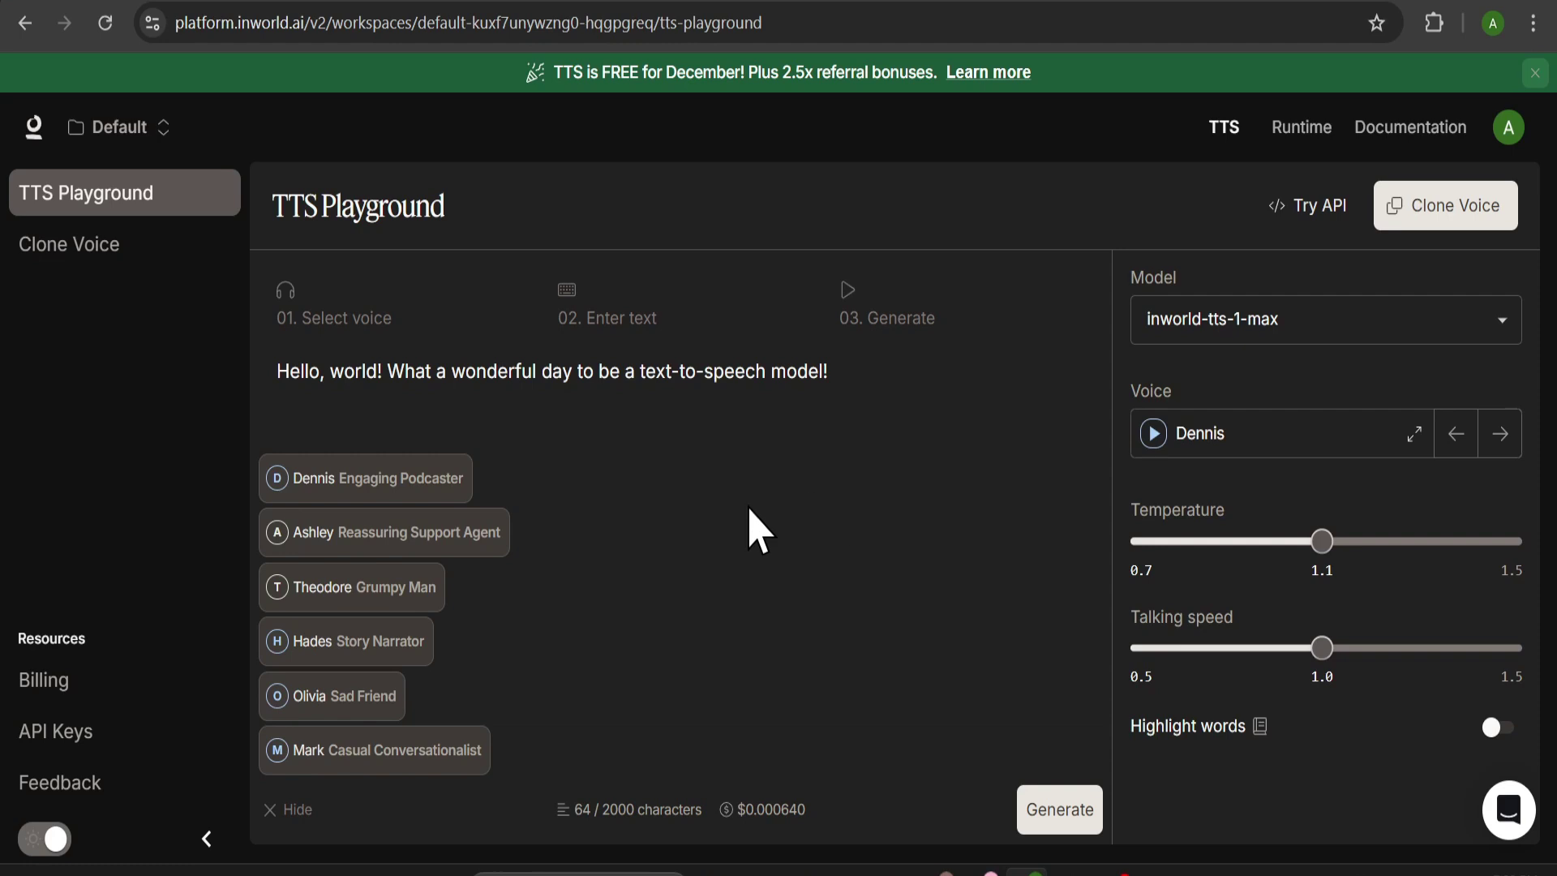
click(122, 682)
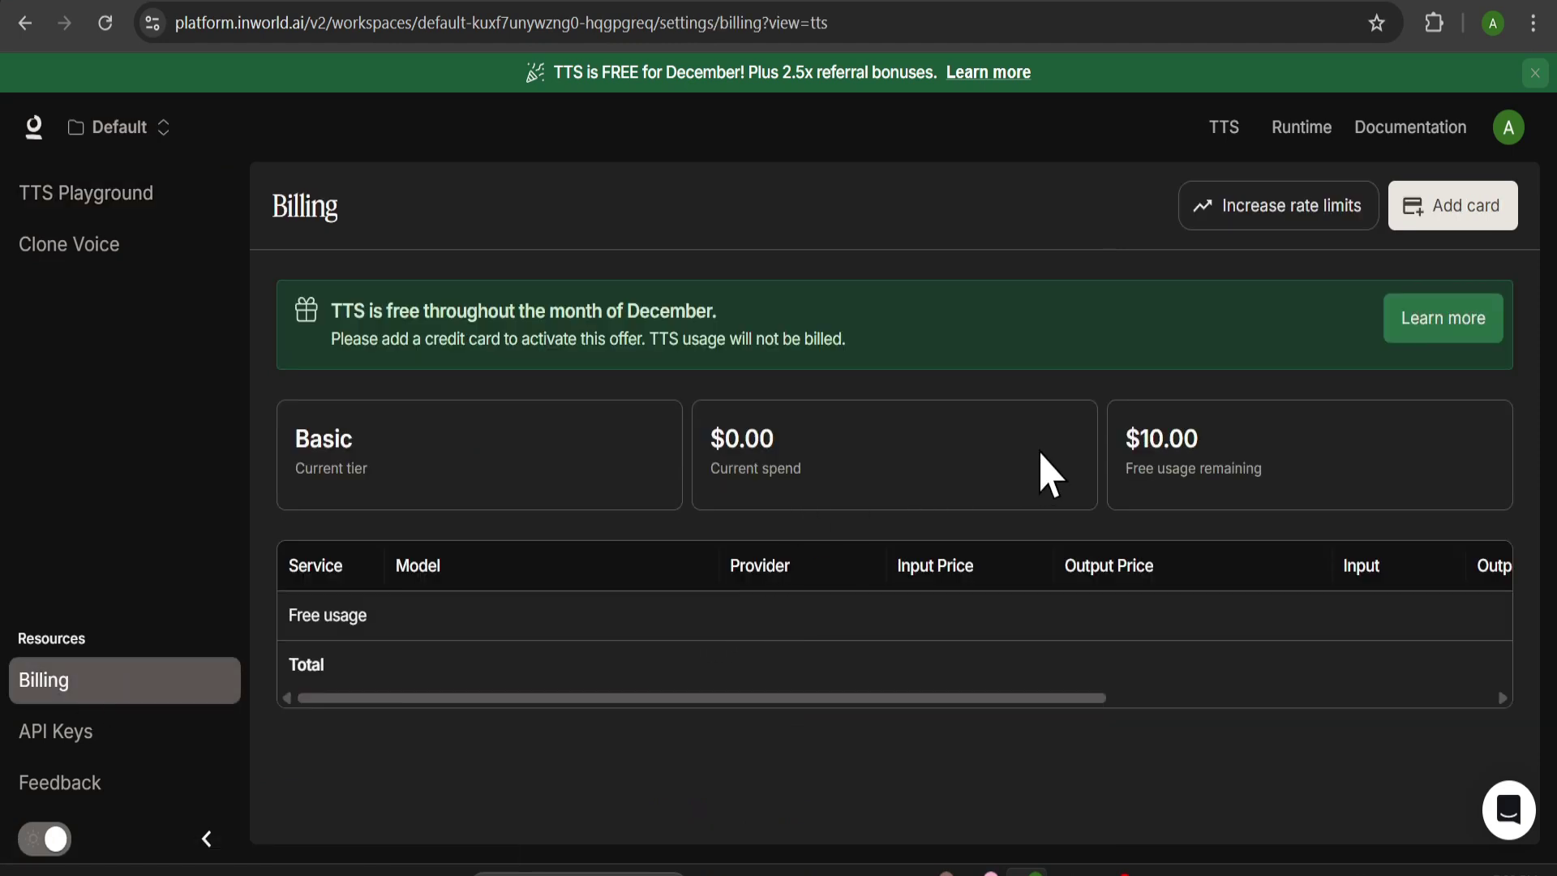
drag(1083, 699, 966, 720)
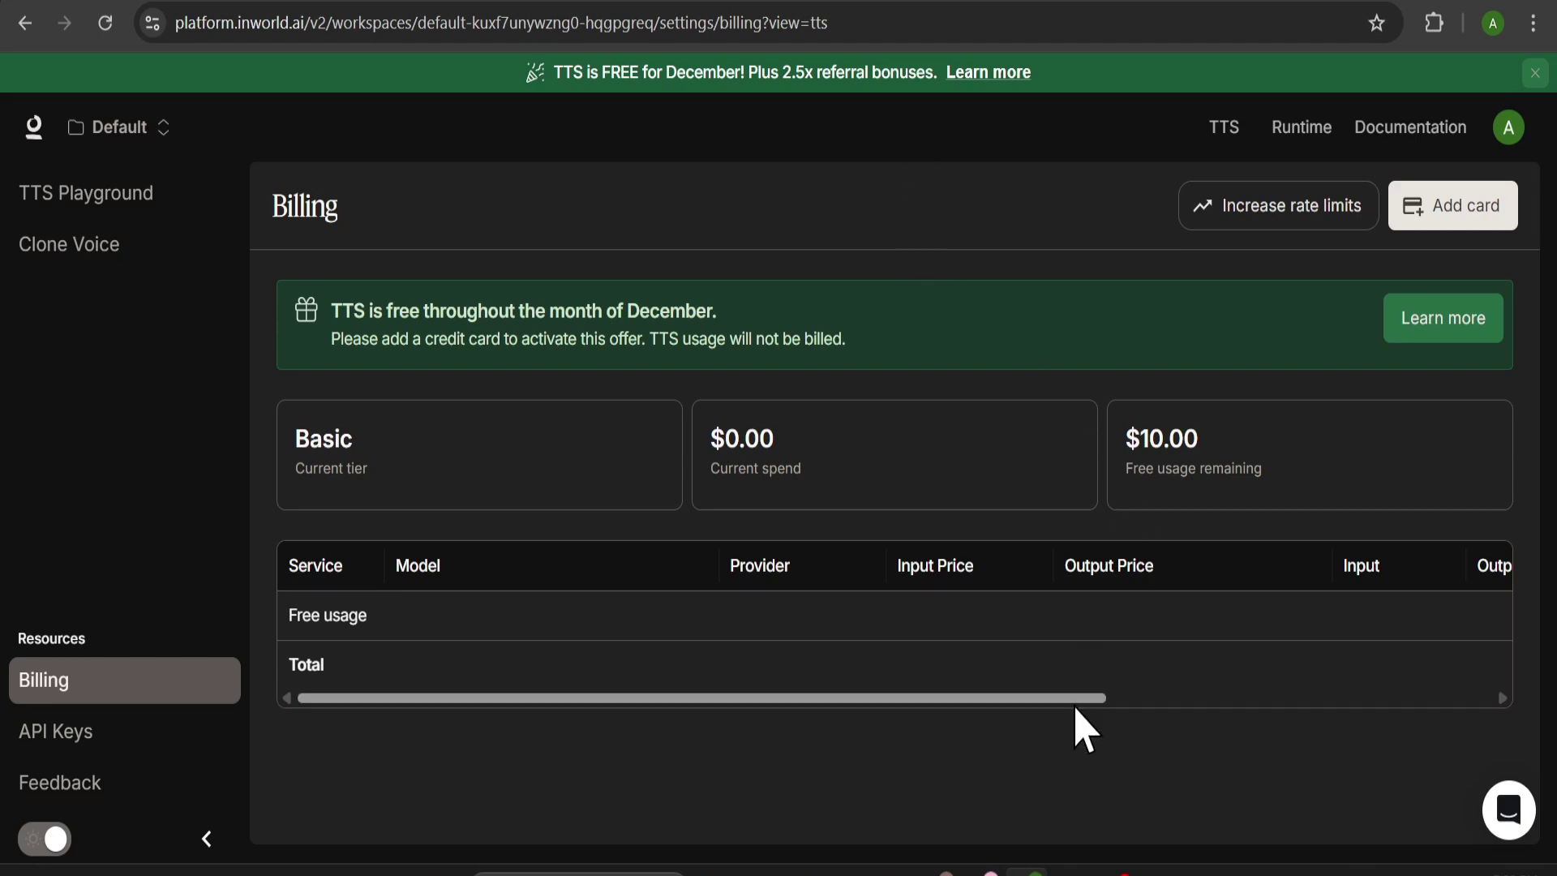
drag(1077, 703, 1276, 703)
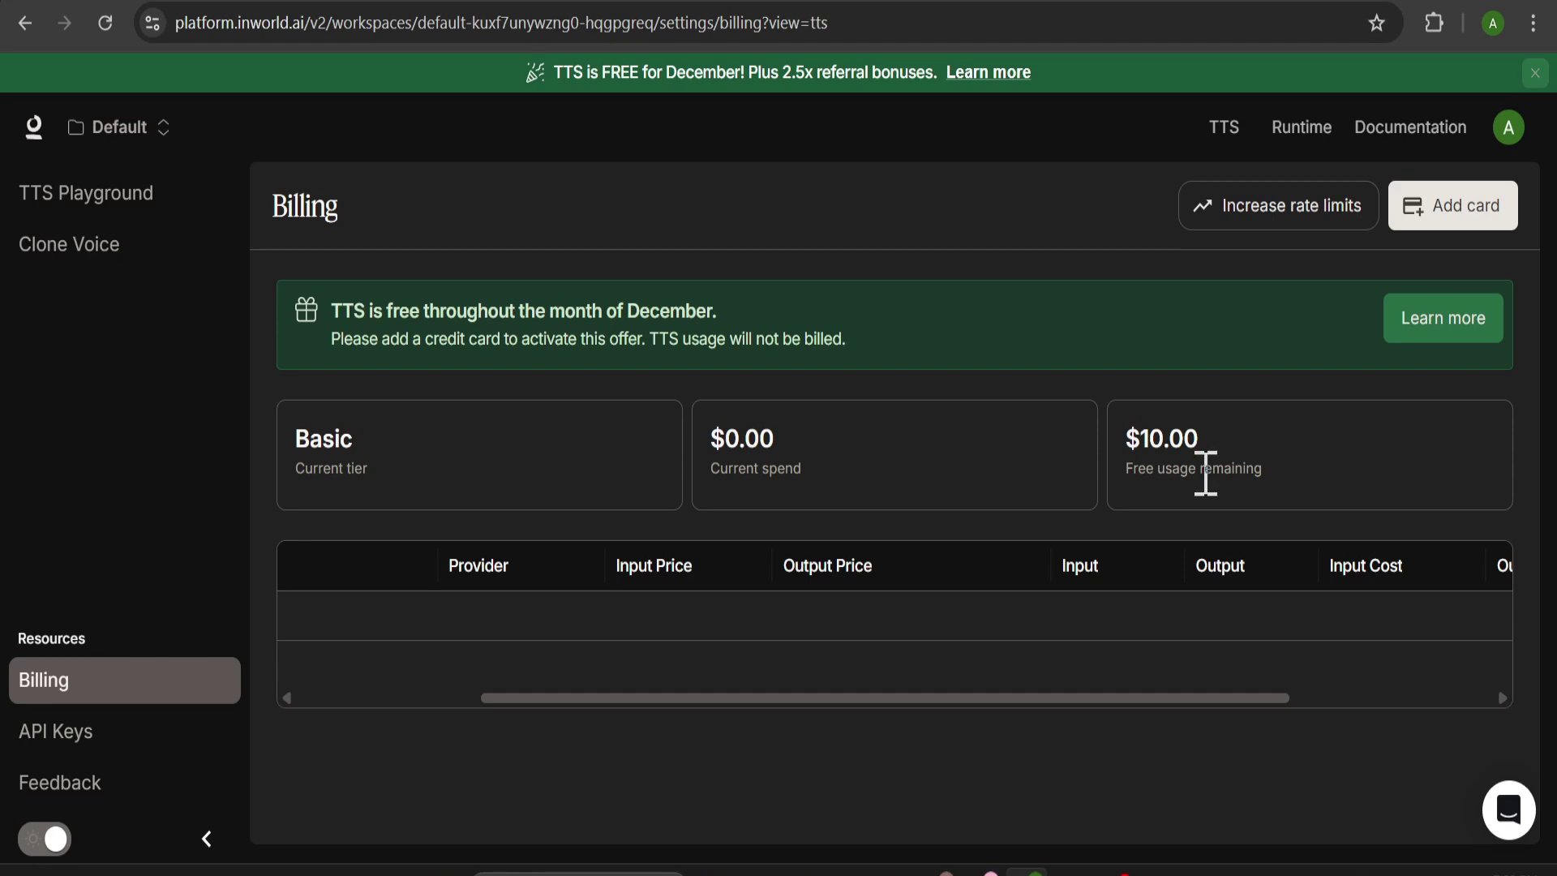
mouse_move(1141, 700)
mouse_down()
mouse_move(1065, 703)
mouse_move(1112, 697)
mouse_up()
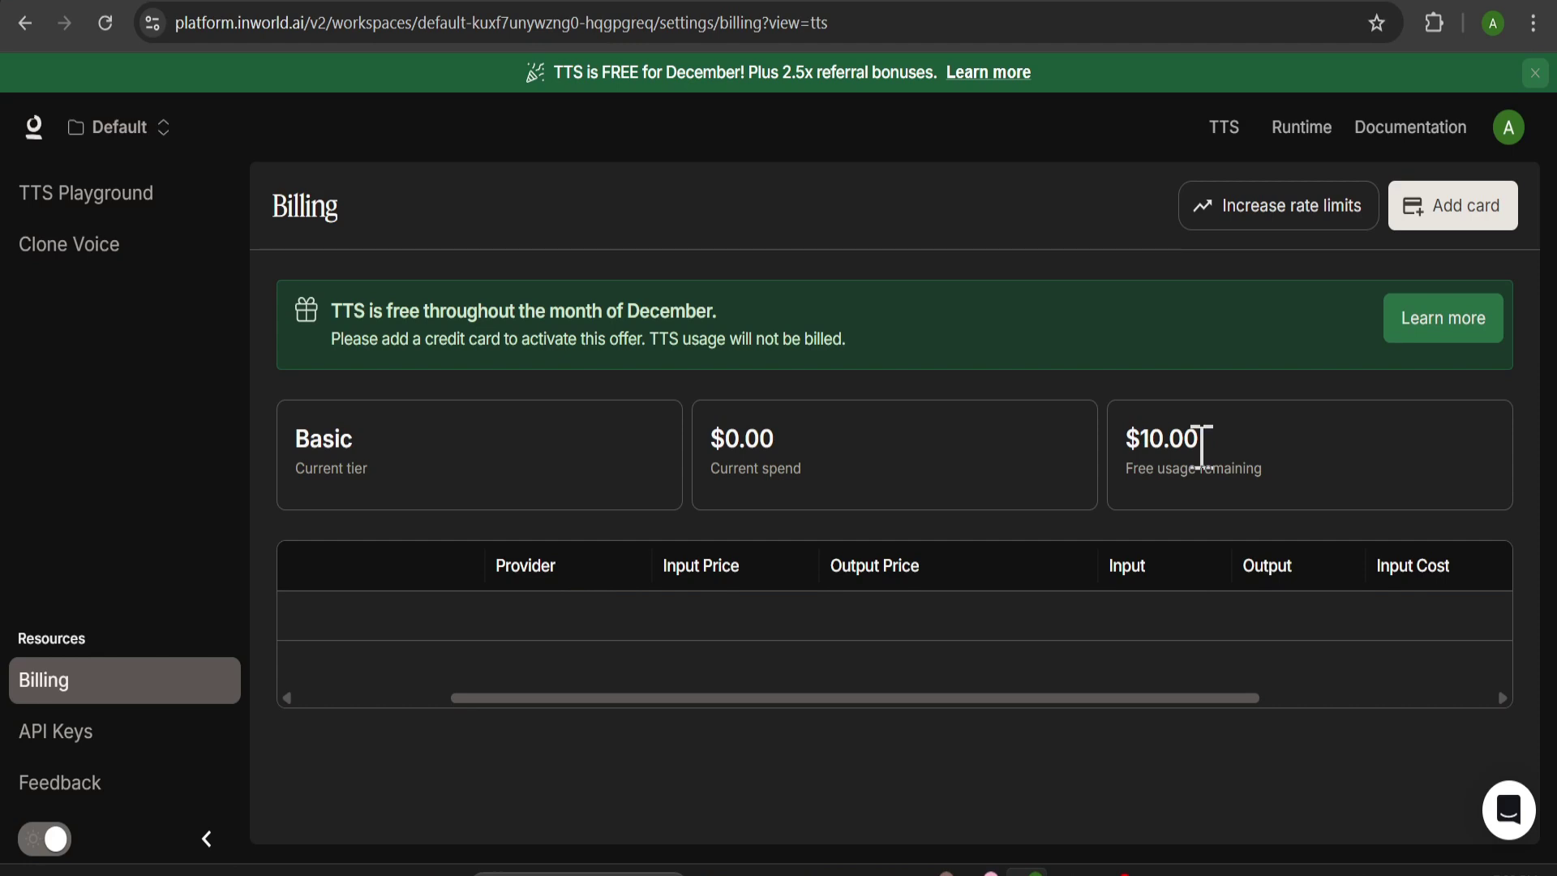
click(99, 201)
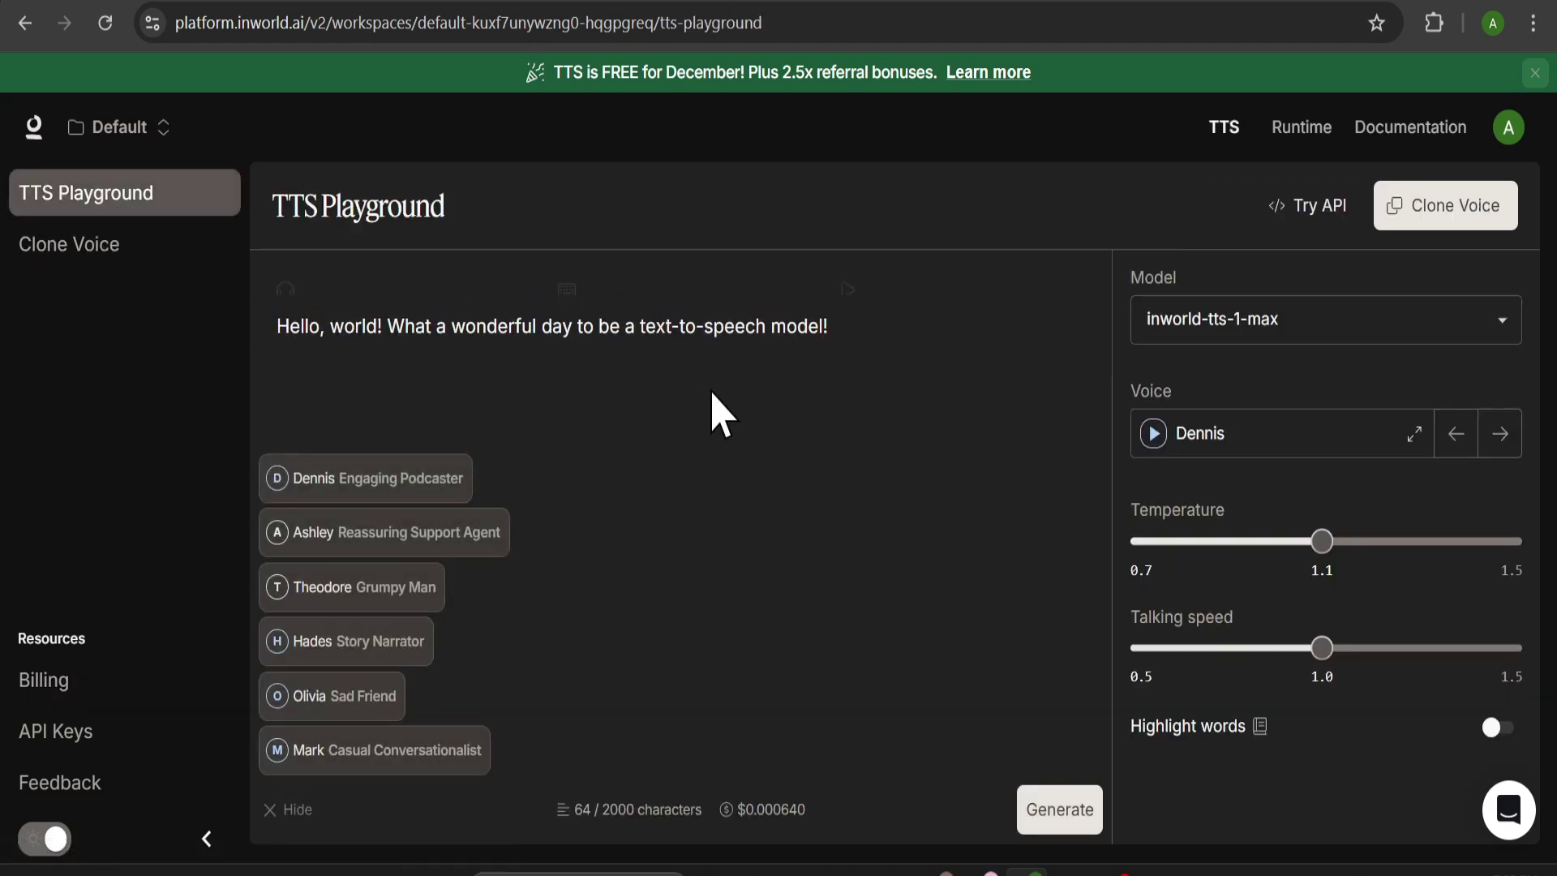
Show the account details and copy the referral code.
click(1506, 129)
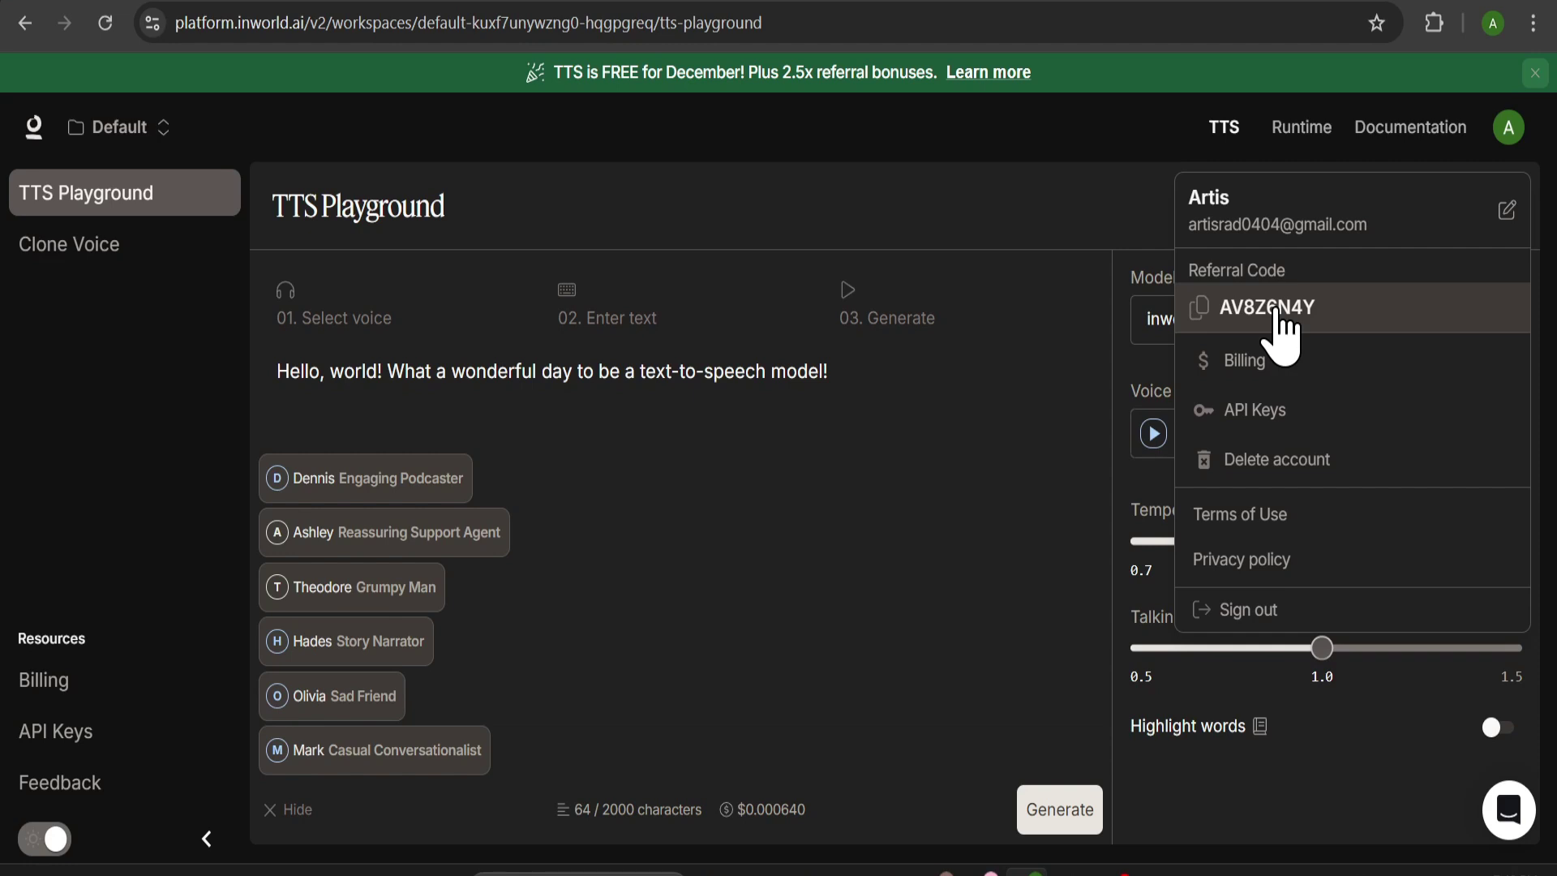
click(1281, 320)
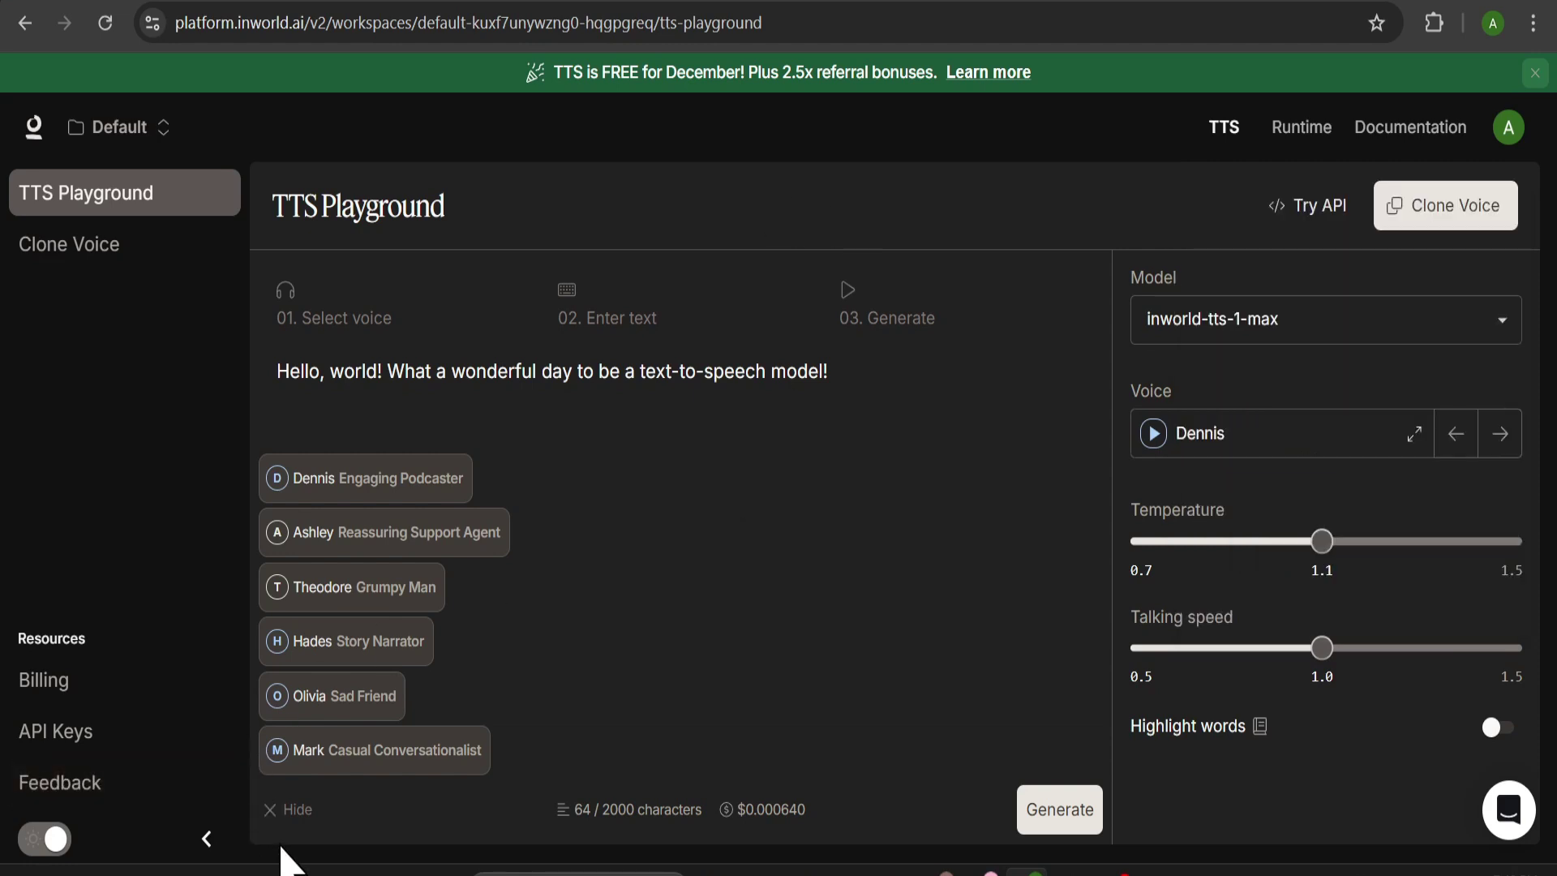
Hide the suggested voice list and keep inworld-tts-1-max selected as the model.
click(273, 811)
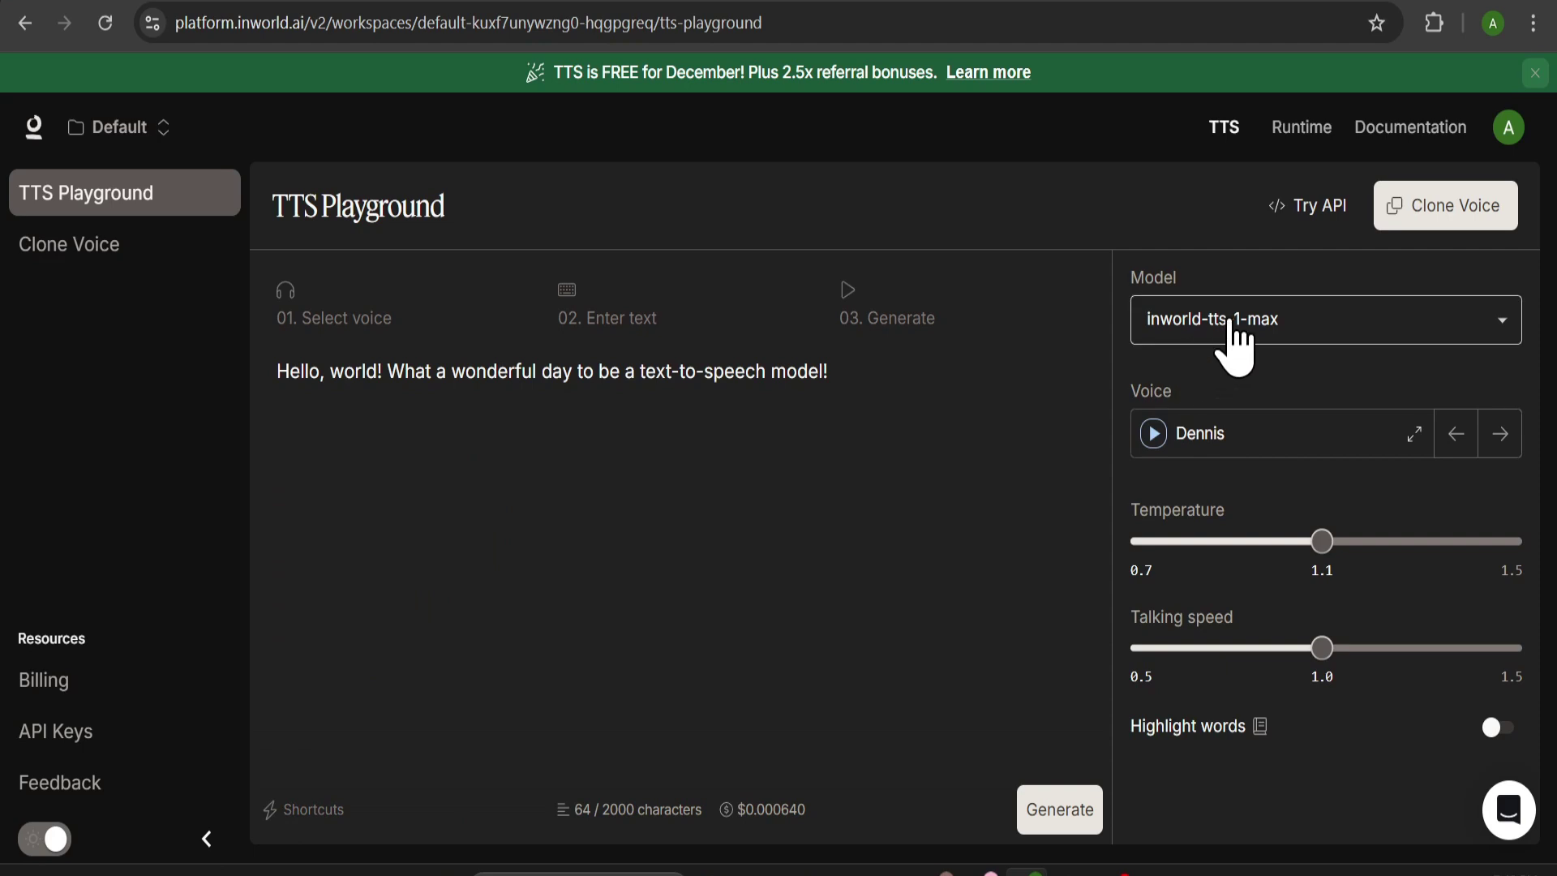
click(1267, 333)
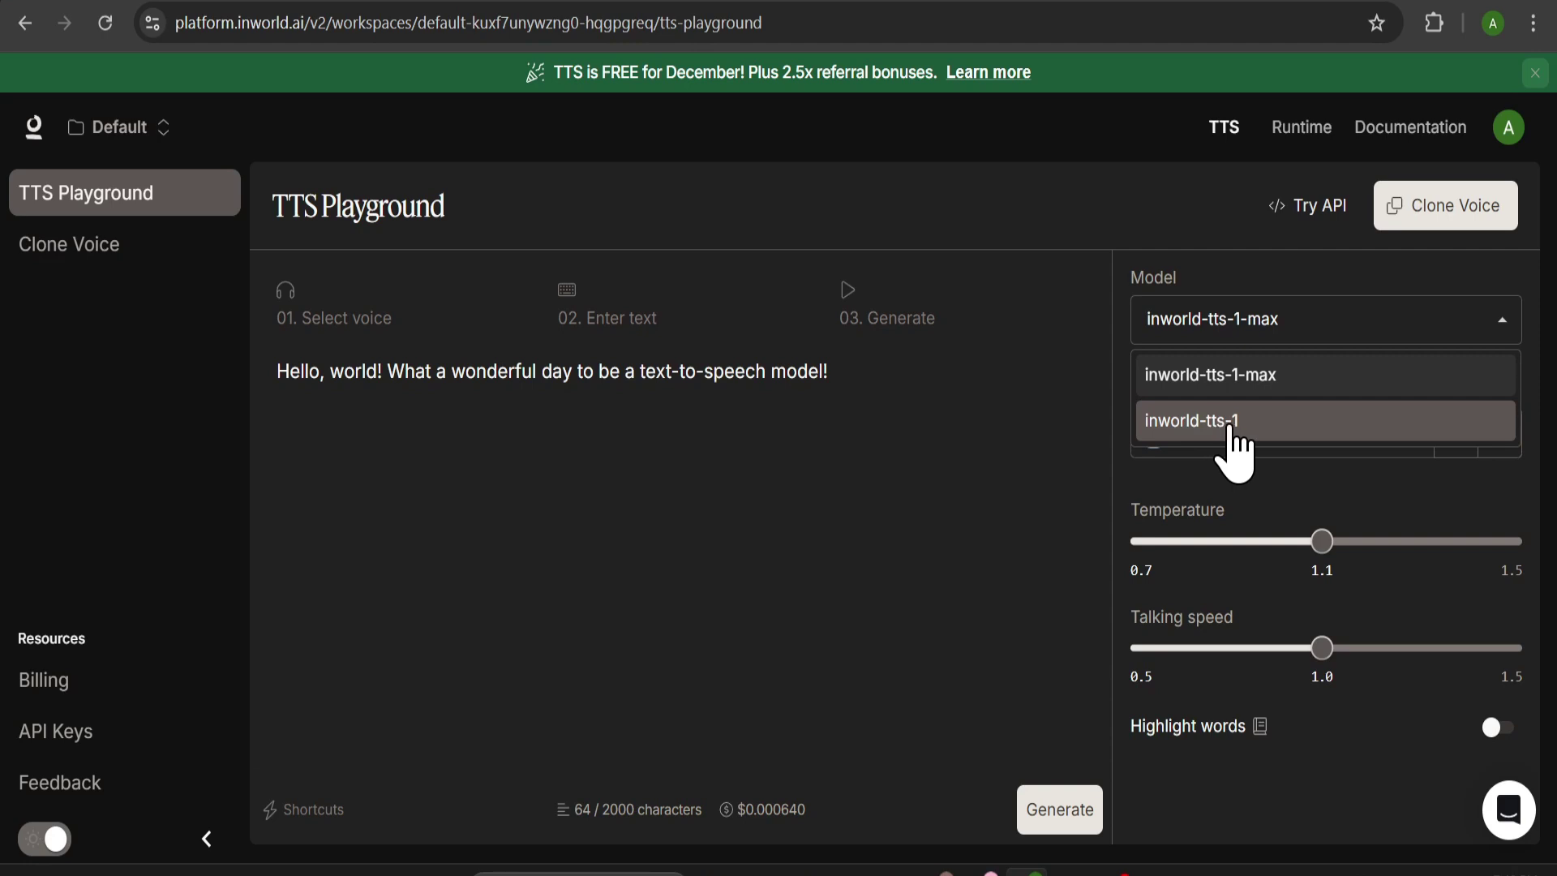
click(1244, 381)
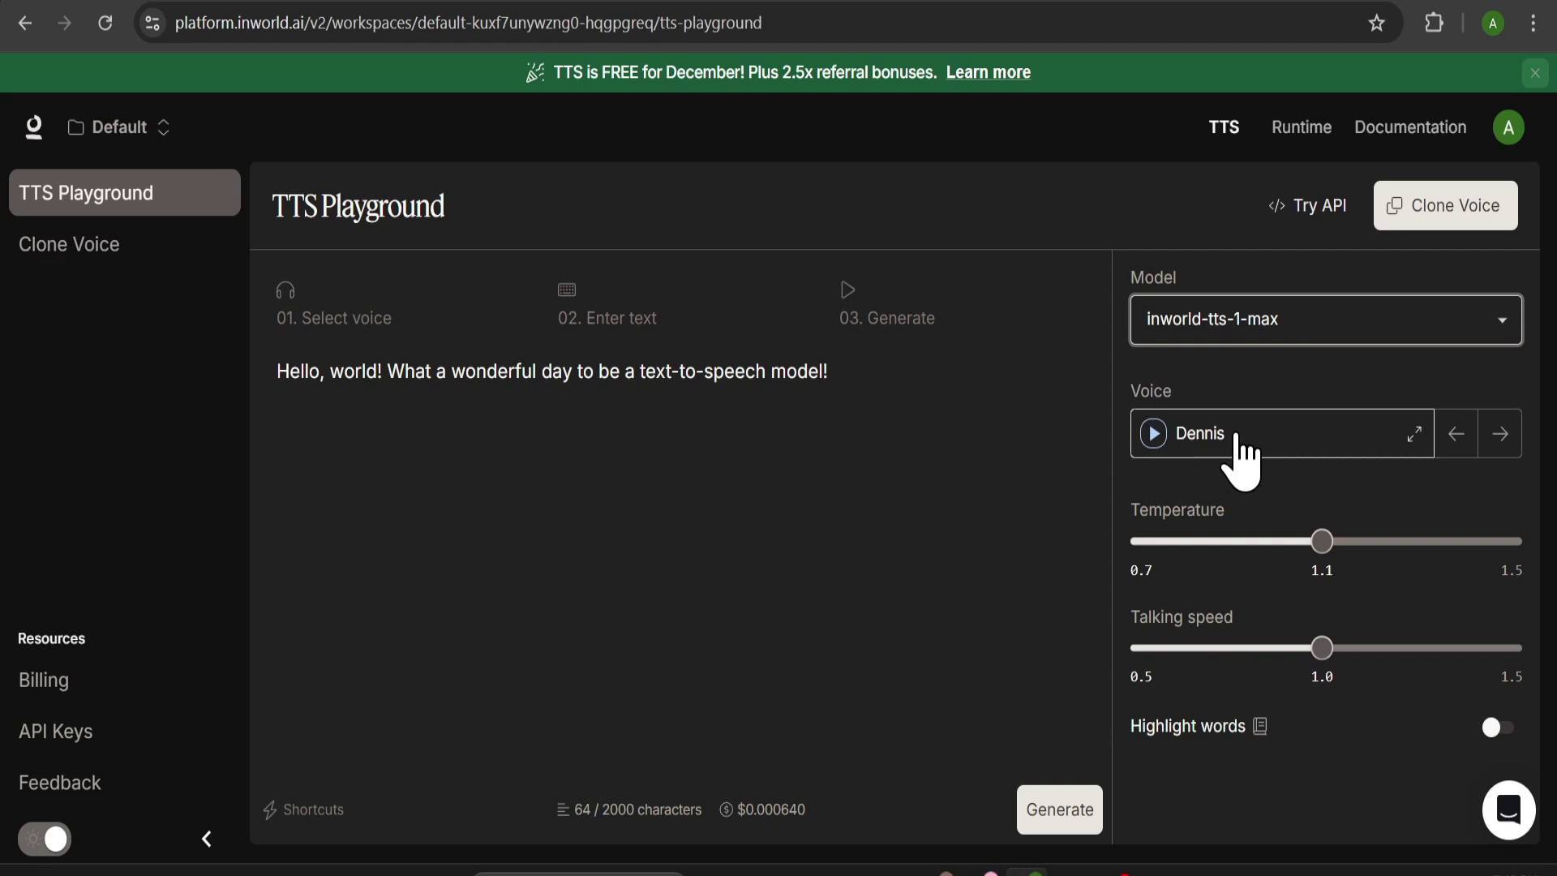
Browse the full voice picker and filter it to English voices.
click(1387, 454)
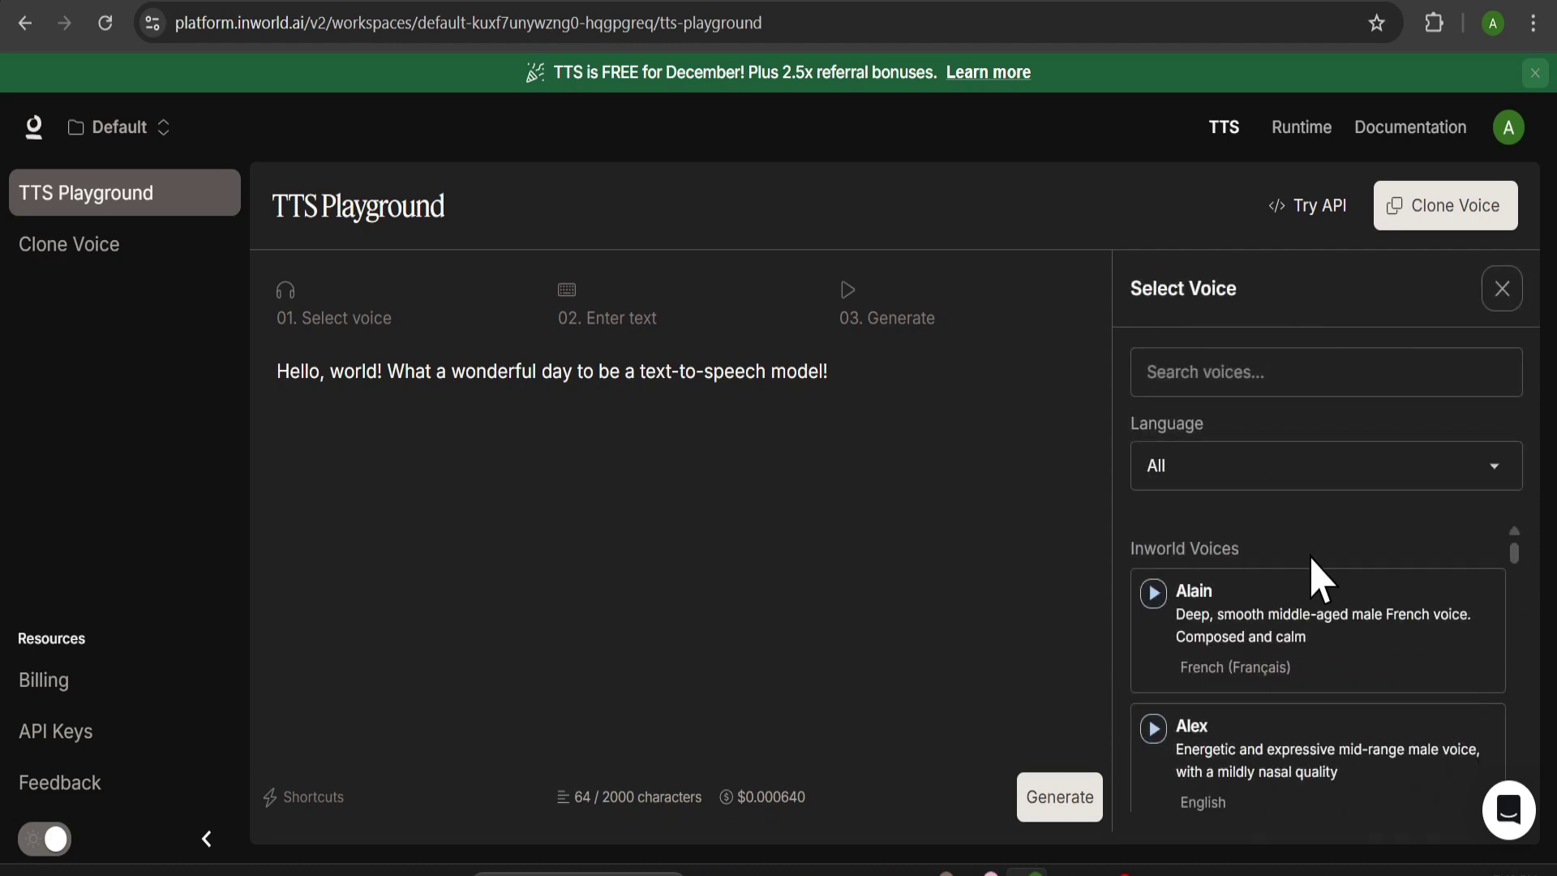
scroll(1314, 584, down, 15)
scroll(1344, 649, down, 15)
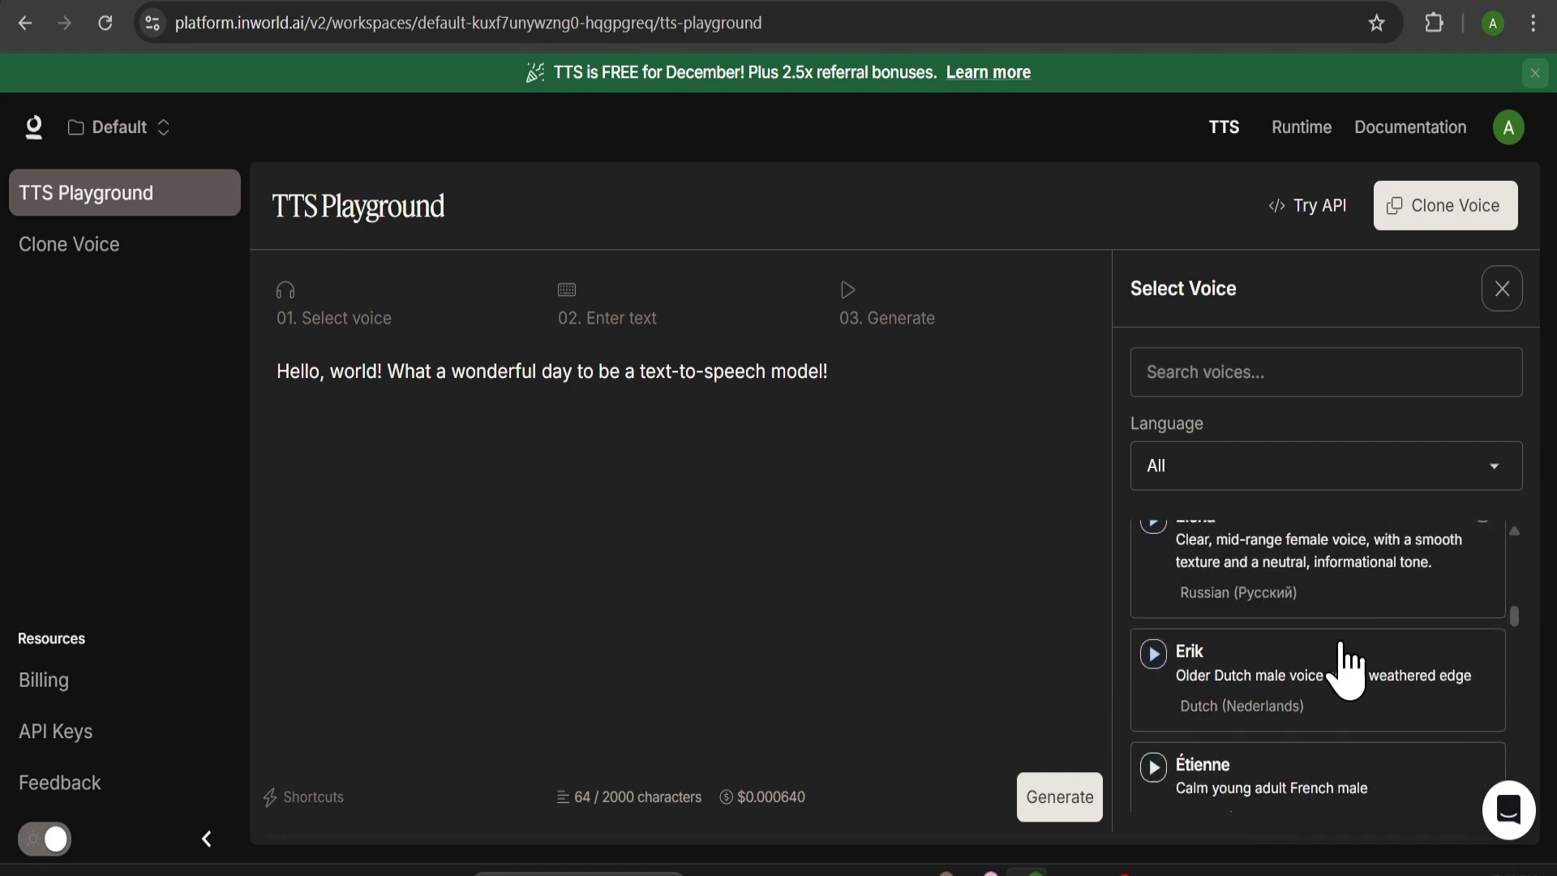
scroll(1345, 649, down, 15)
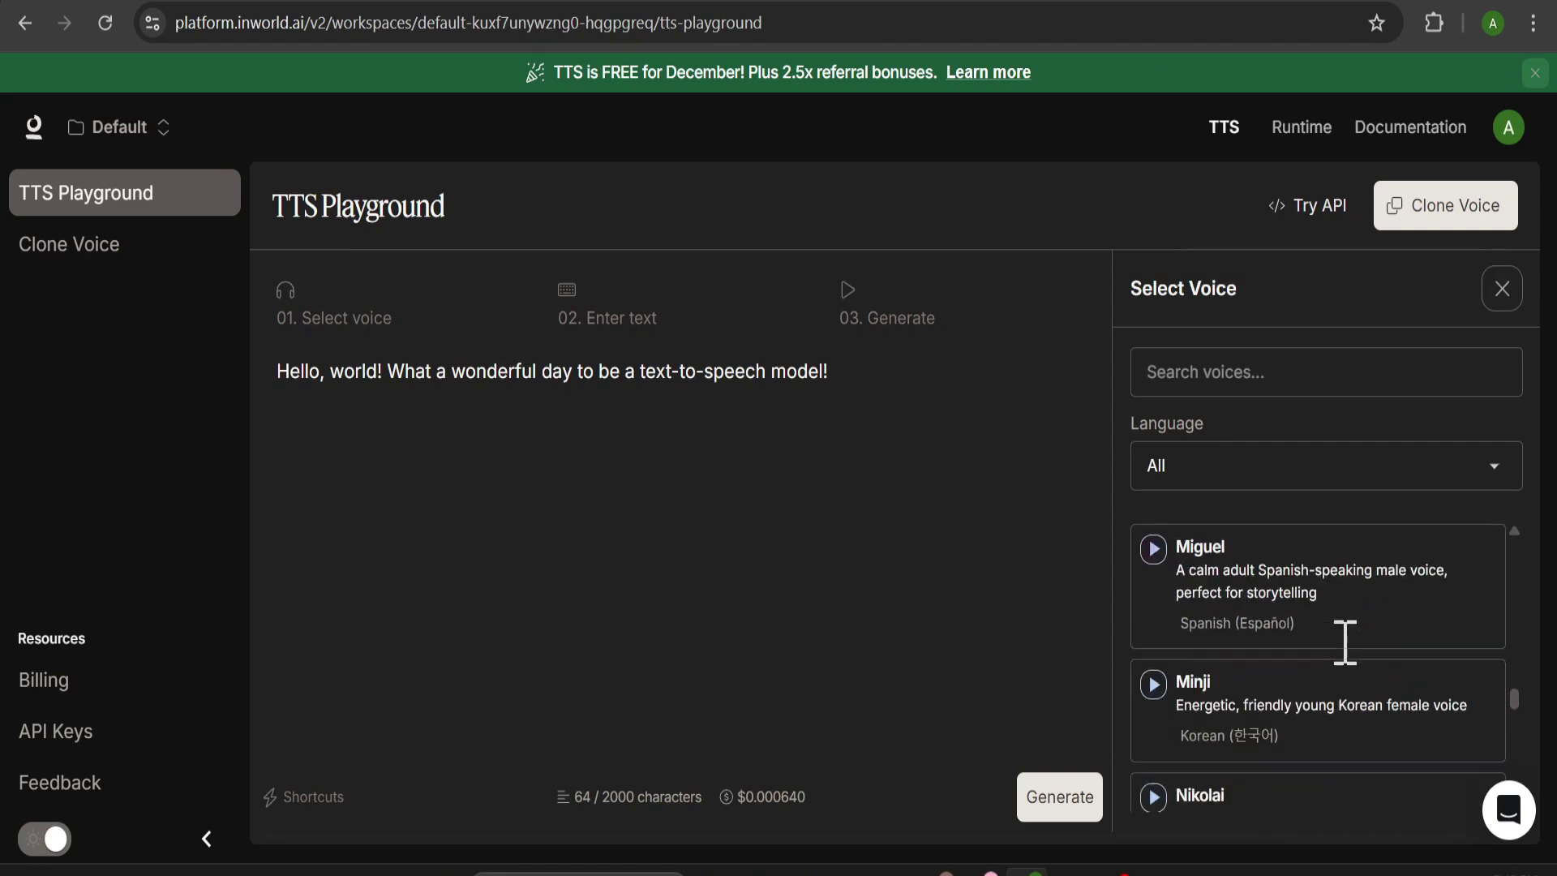
scroll(1342, 653, up, 5)
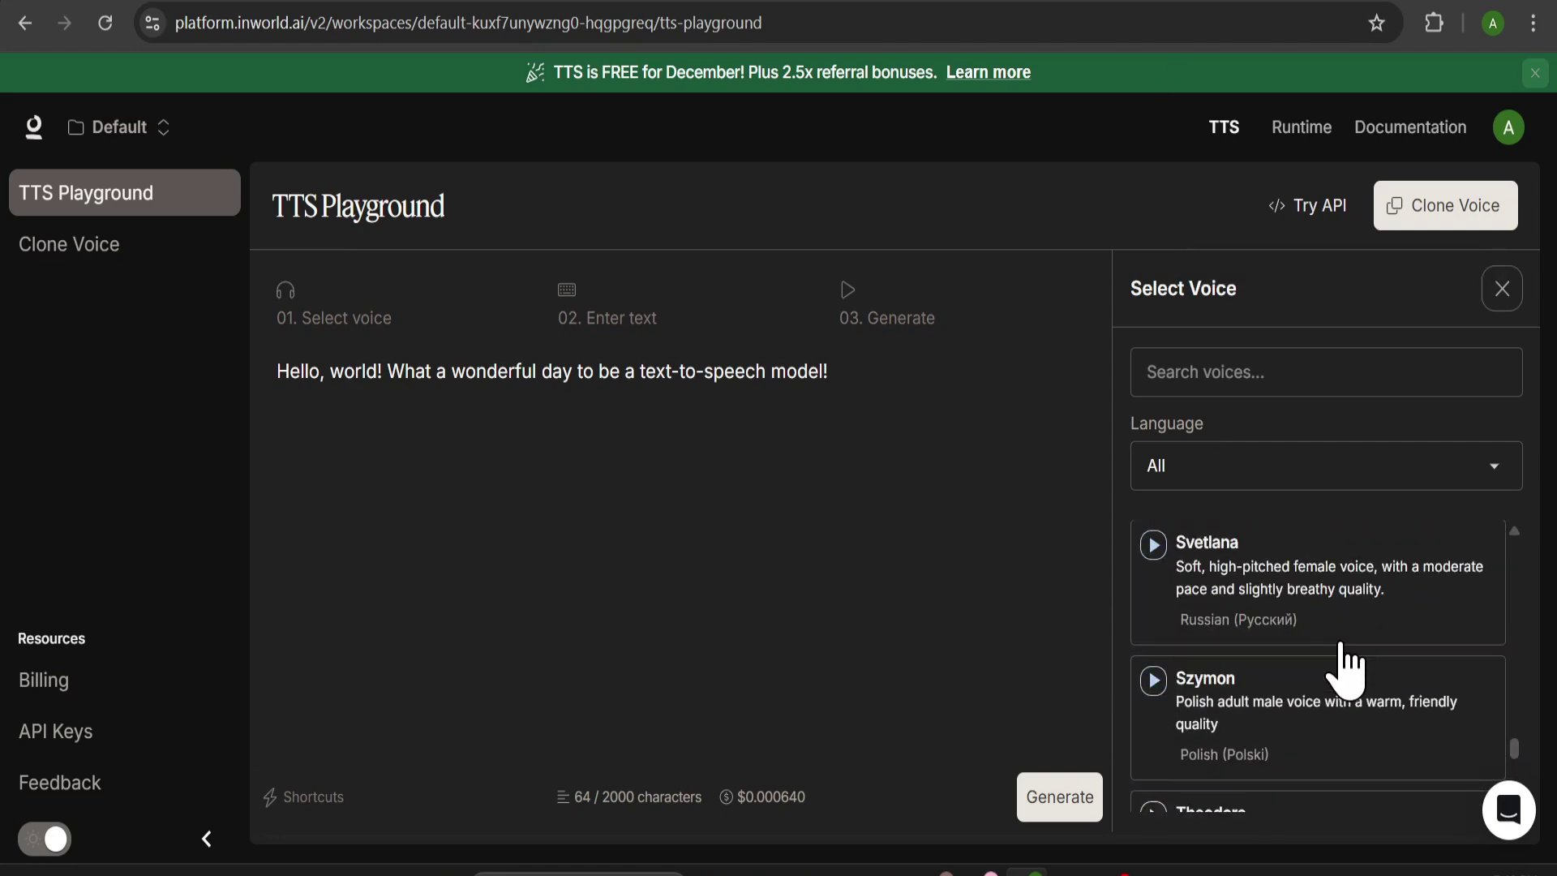
click(1491, 469)
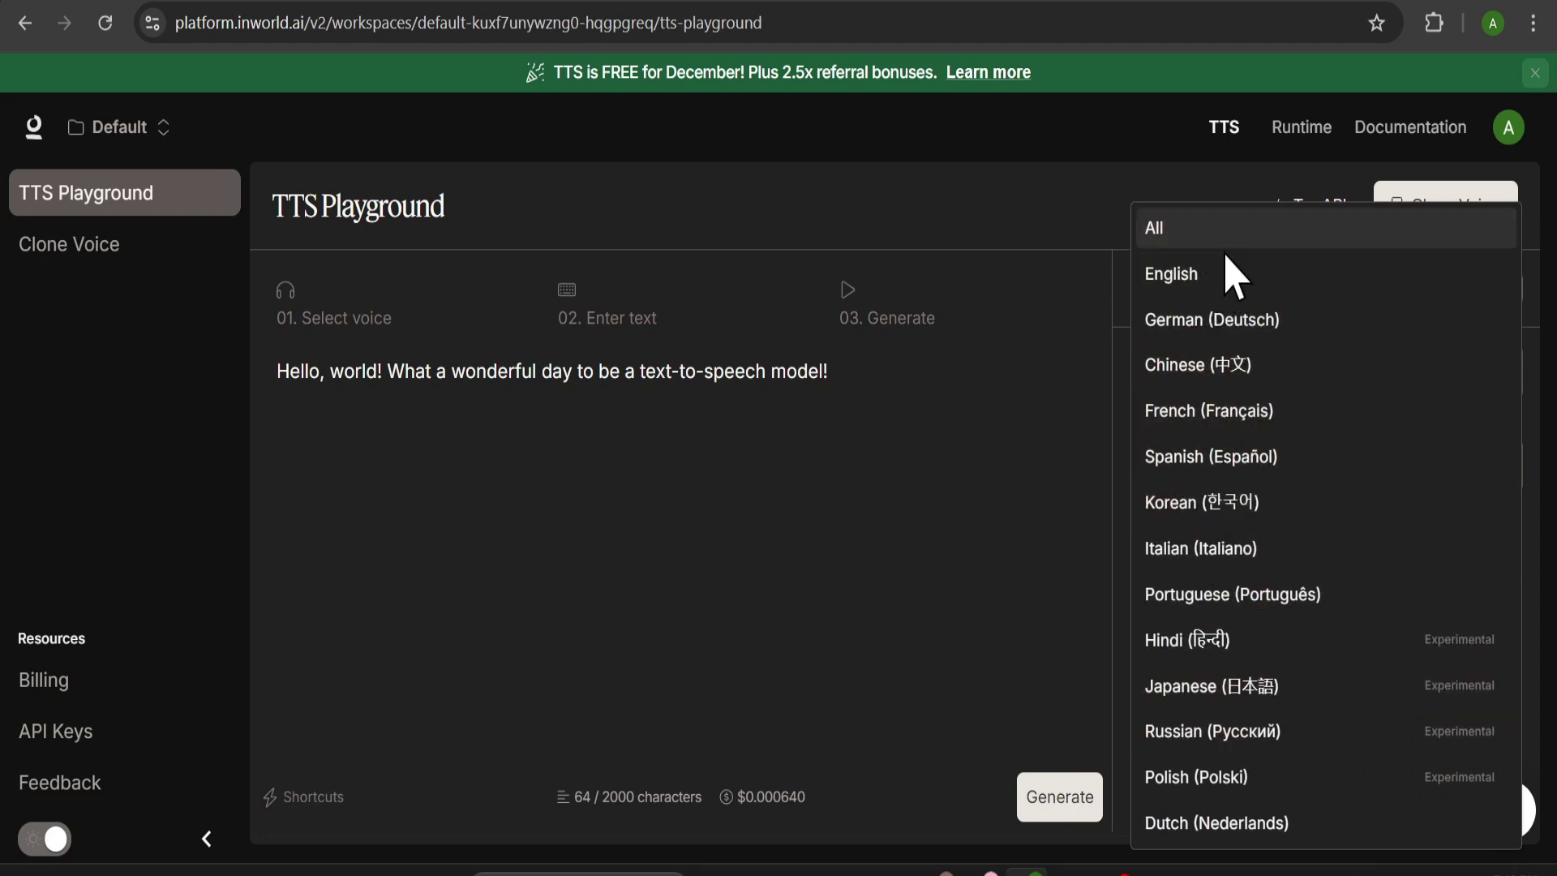
click(1227, 278)
Preview the Dennis voice sample, then choose Edward as the voice.
scroll(1286, 560, down, 10)
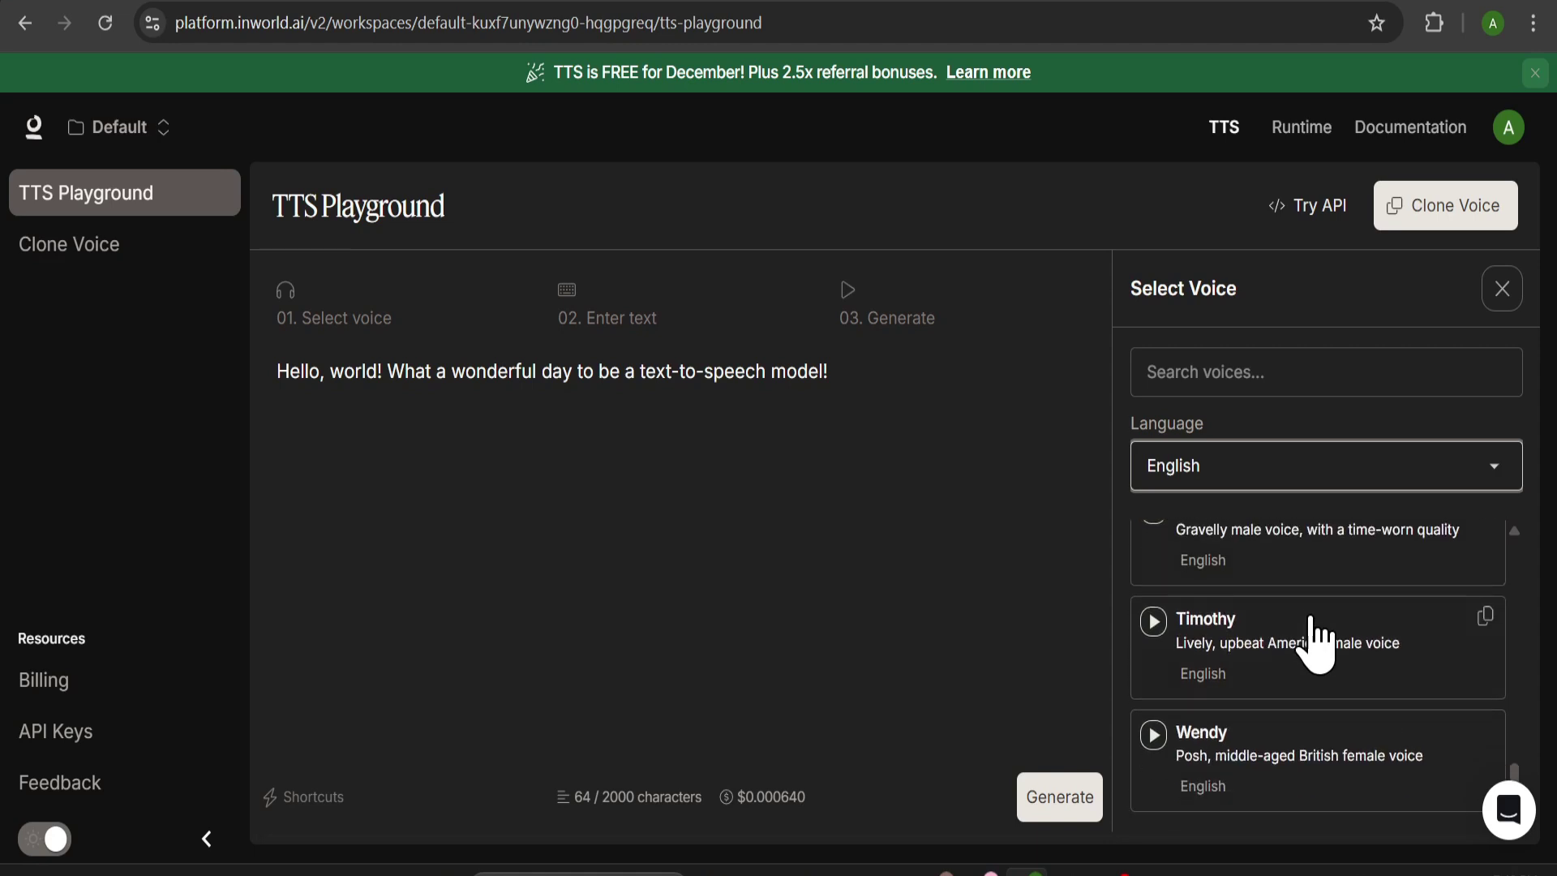
scroll(1447, 673, up, 2)
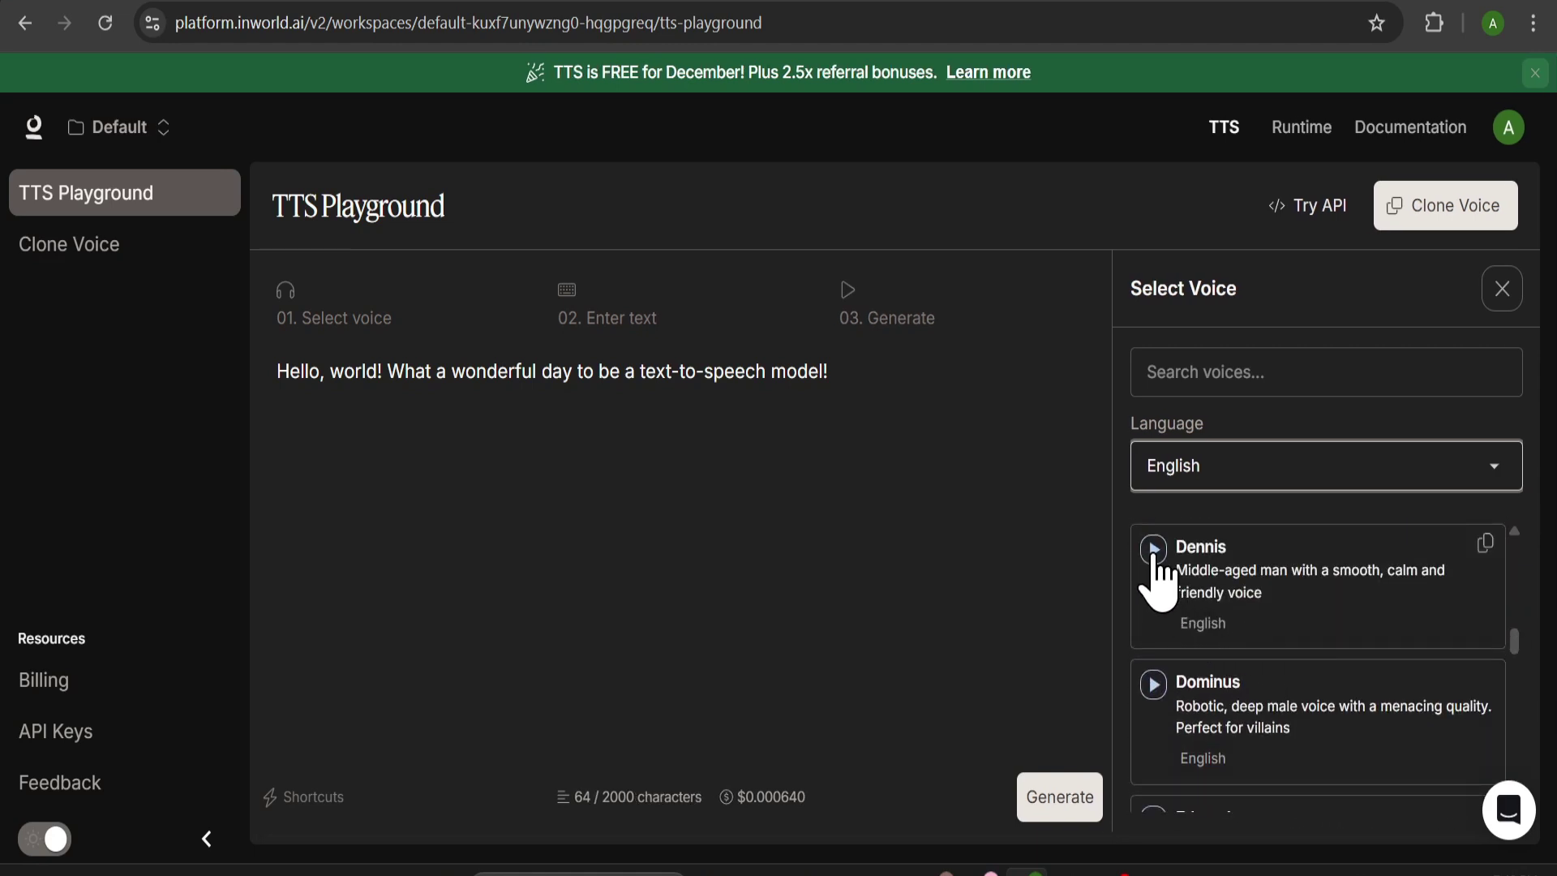
click(1154, 555)
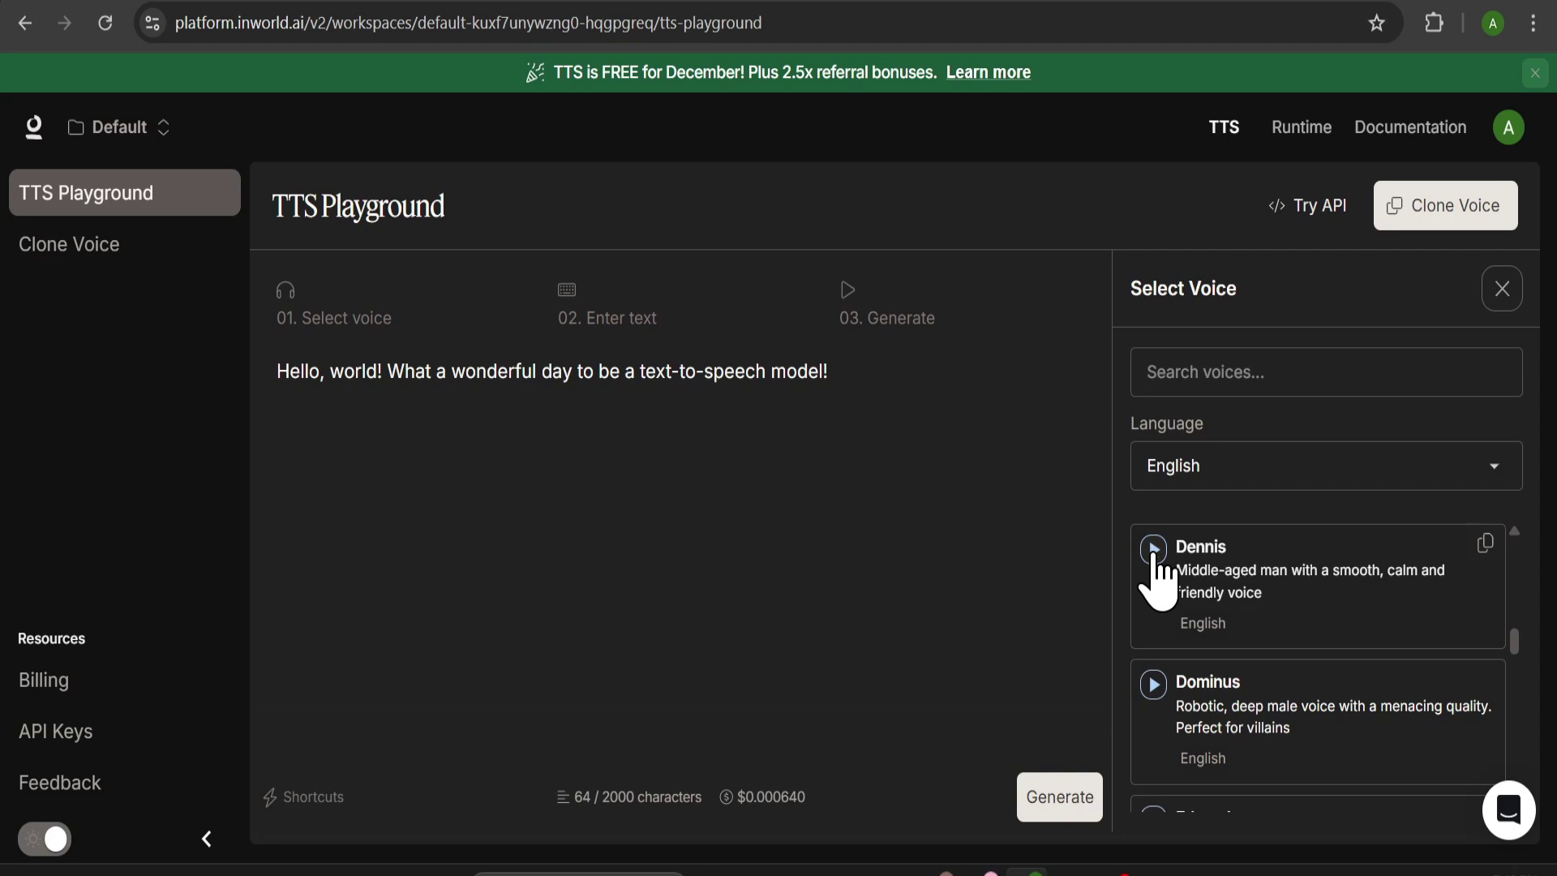
scroll(1160, 567, down, 3)
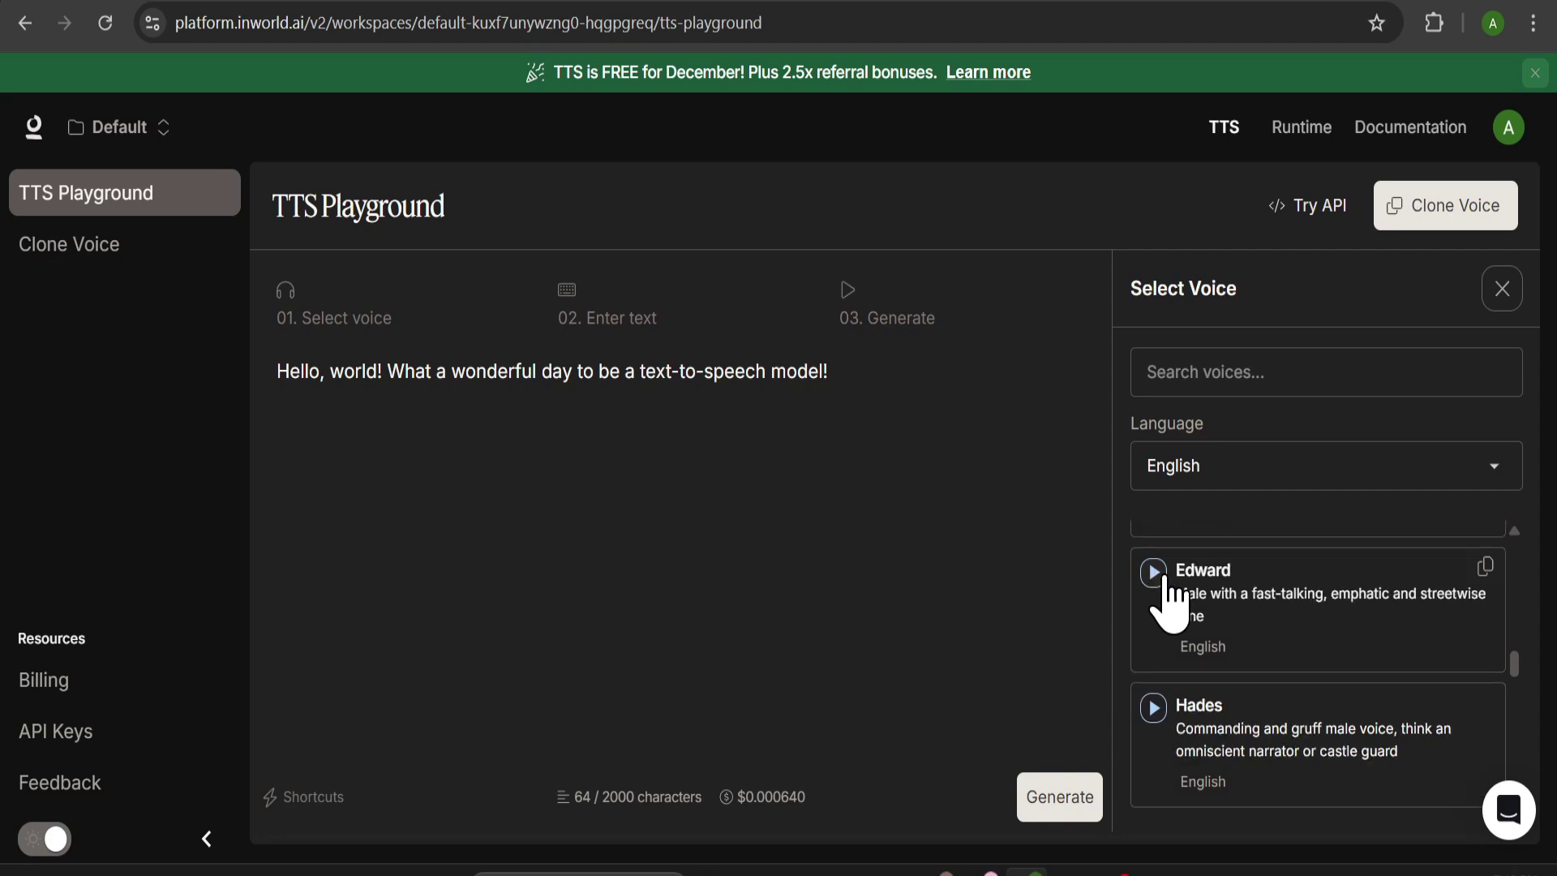
click(1290, 603)
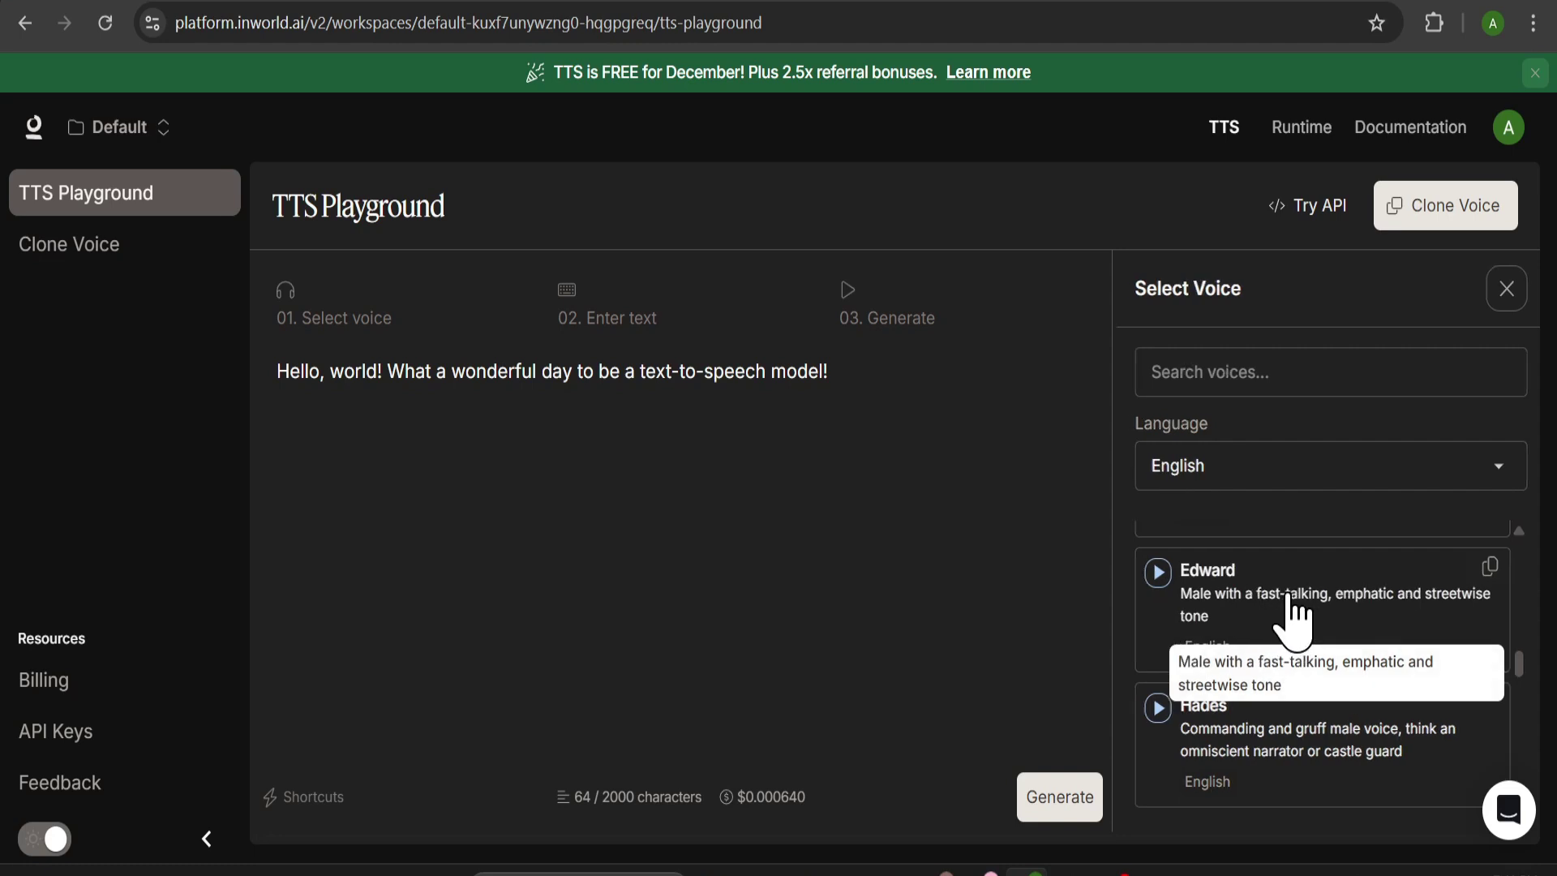
mouse_move(1324, 560)
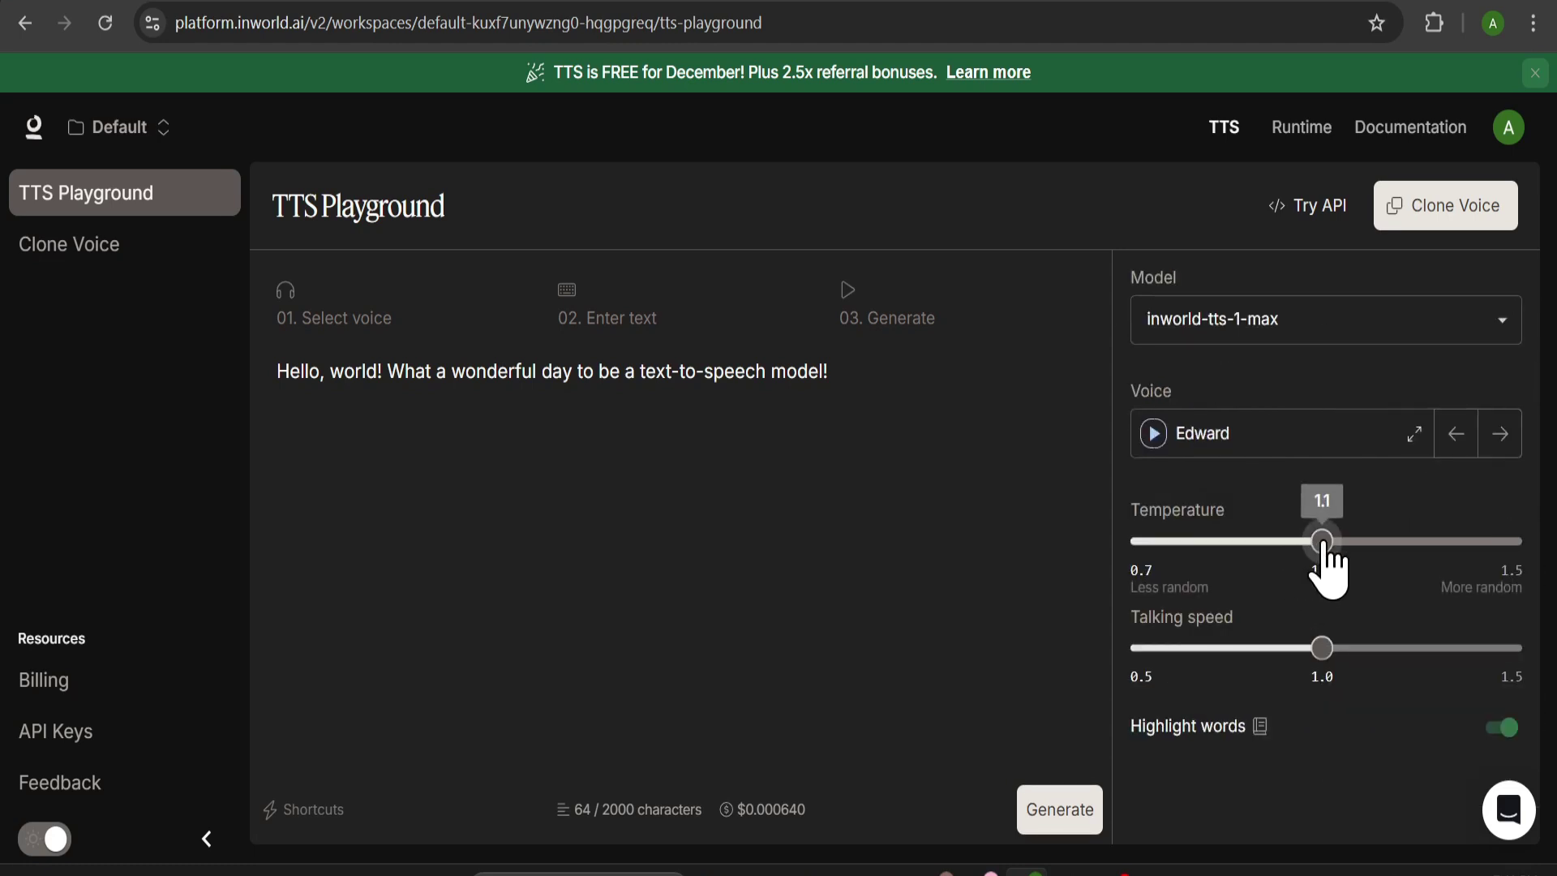
Lower the temperature from 1.1 to 1.0, keeping talking speed at 1.0.
drag(1325, 547, 1280, 542)
mouse_move(1331, 659)
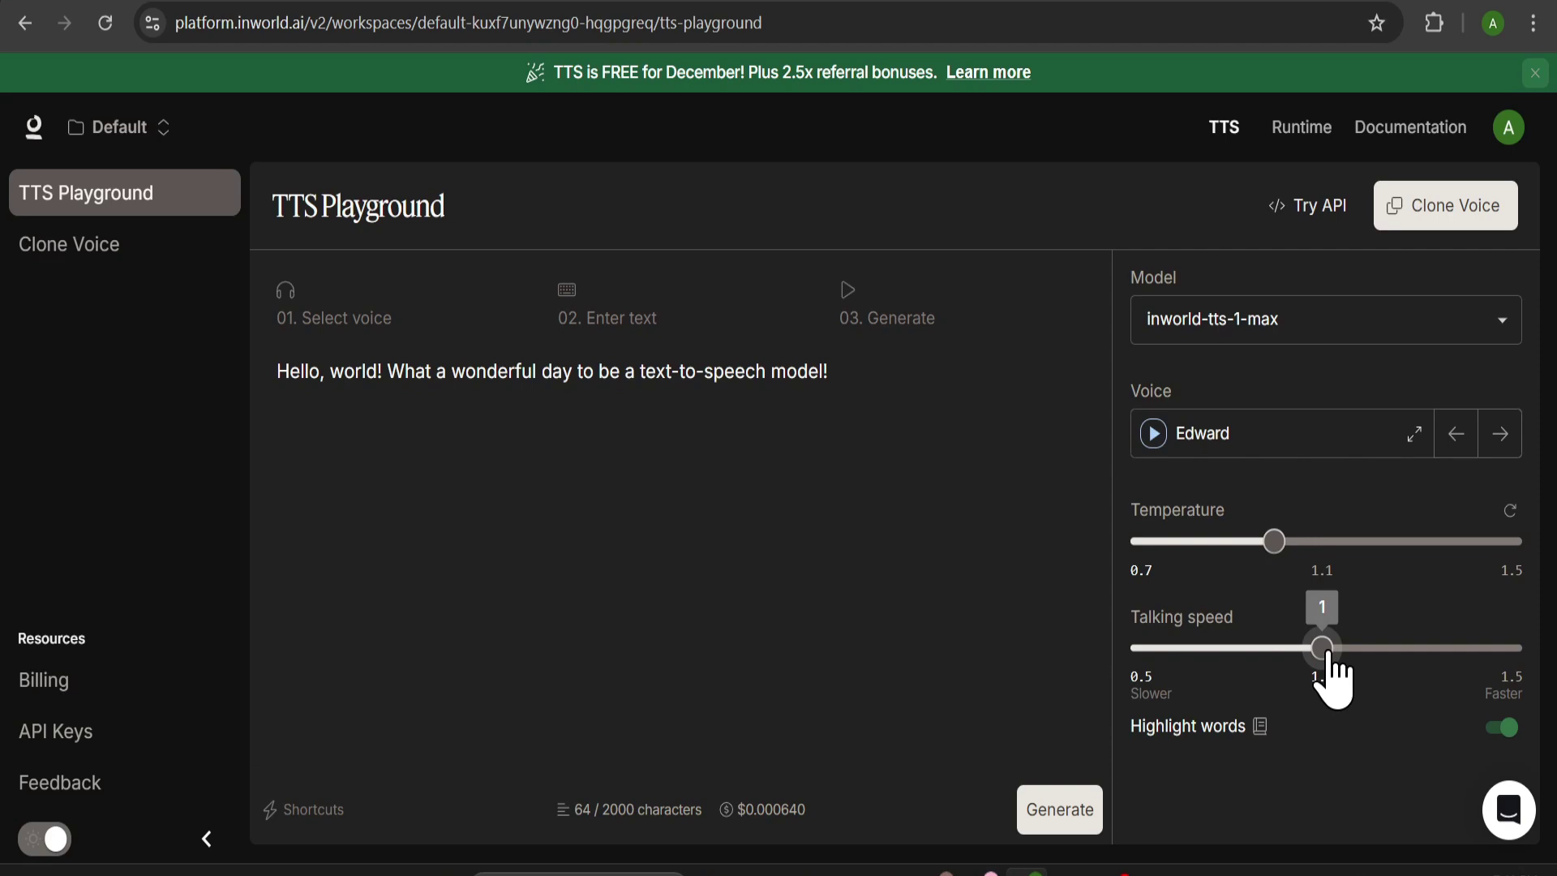
mouse_move(1331, 655)
mouse_down()
mouse_move(1274, 654)
mouse_move(1323, 654)
mouse_up()
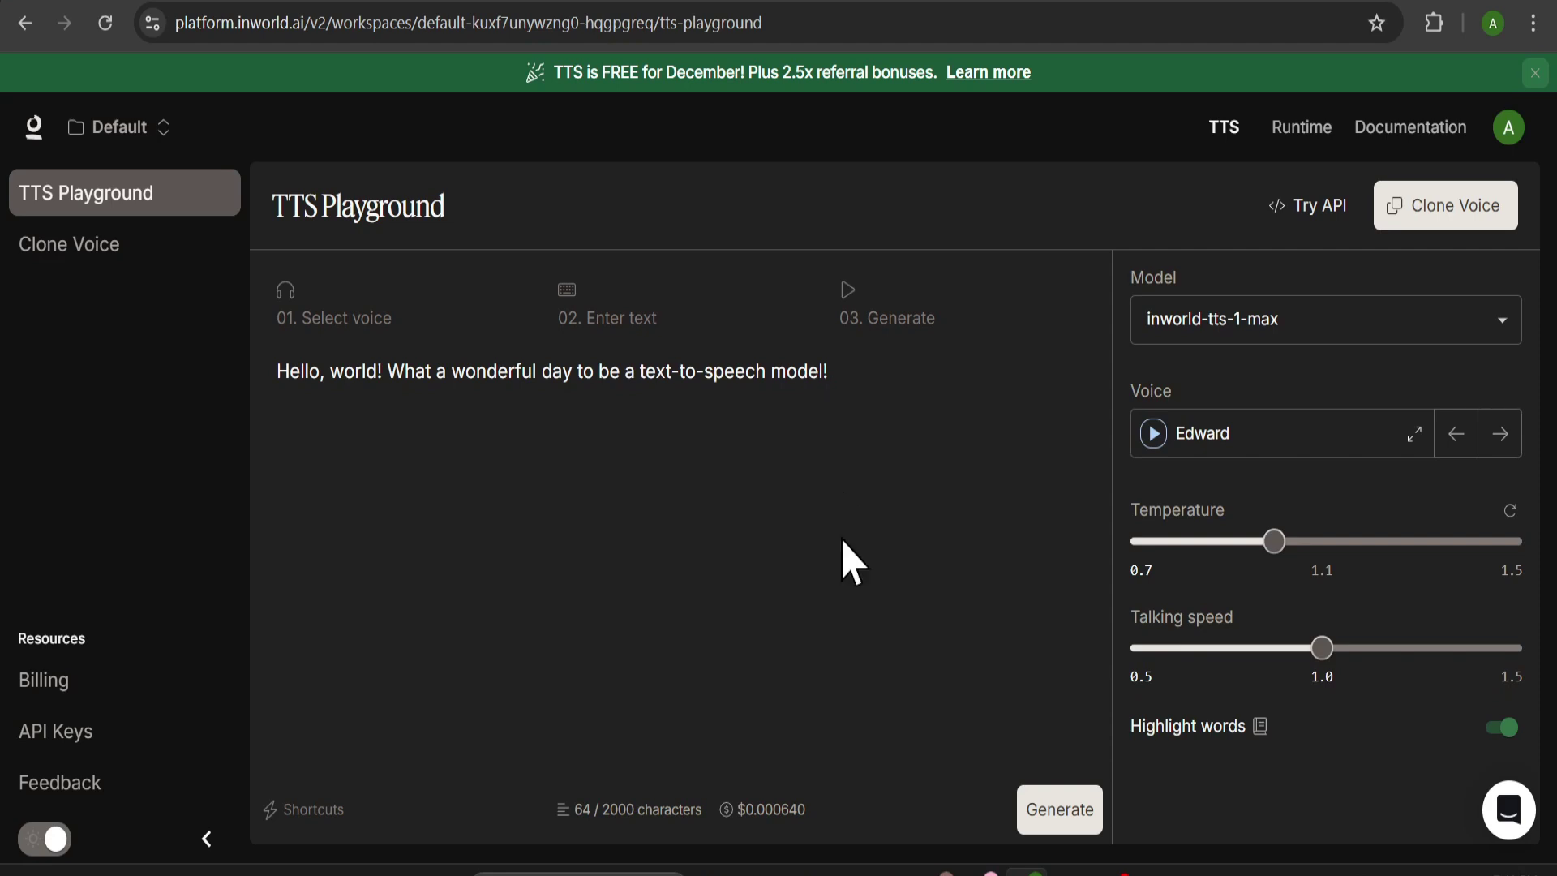
Generate a 3-second Edward clip of the hello-world greeting, then clear the text box to 0/2000.
click(1055, 811)
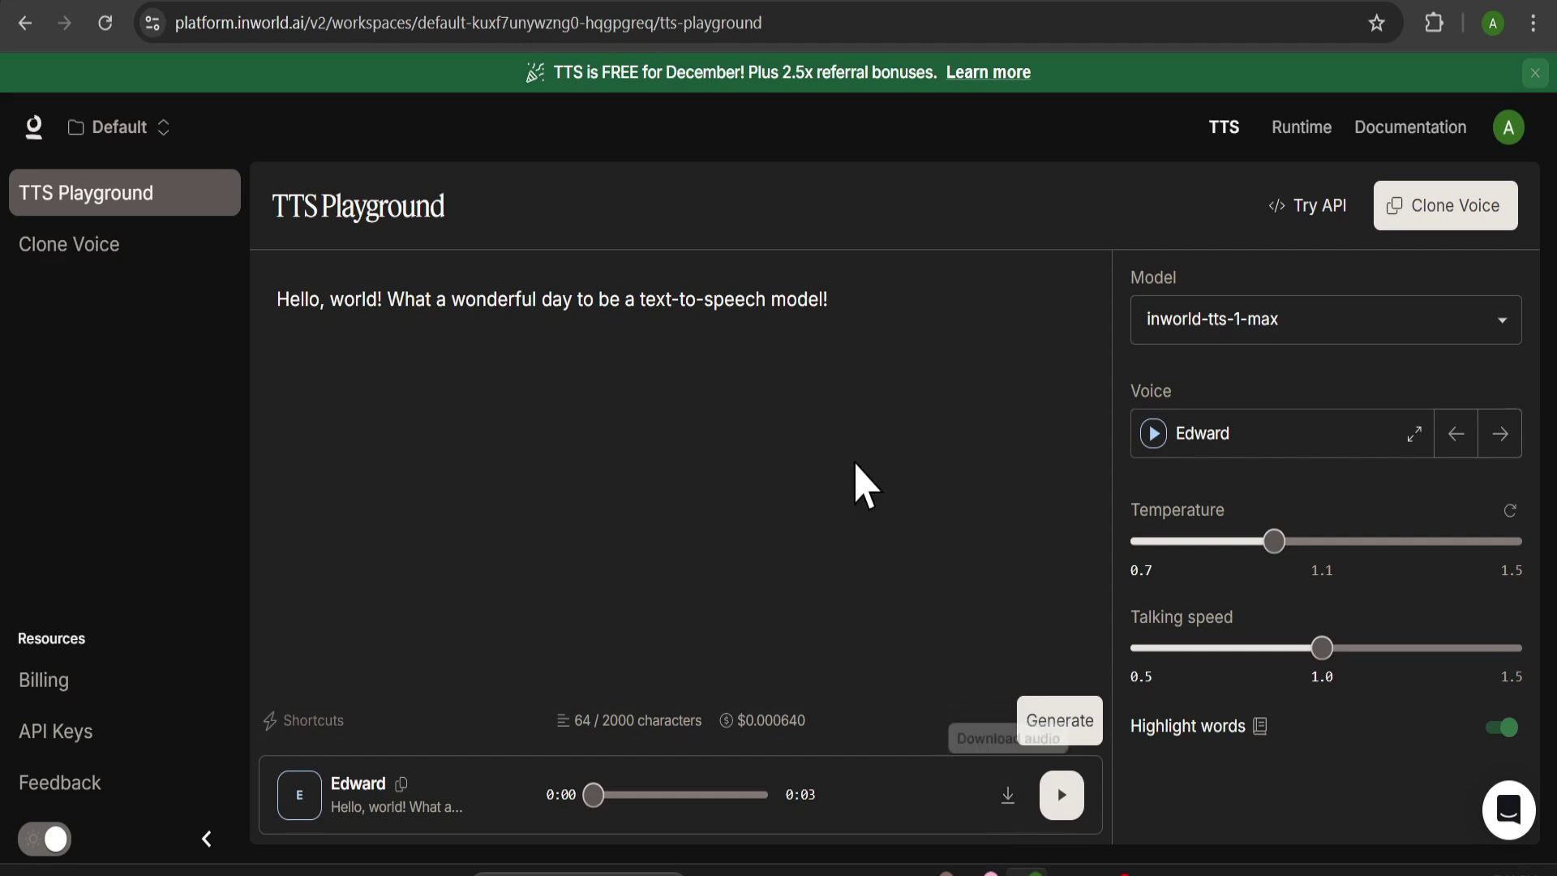
click(692, 316)
key(ctrl+a)
key(BackSpace)
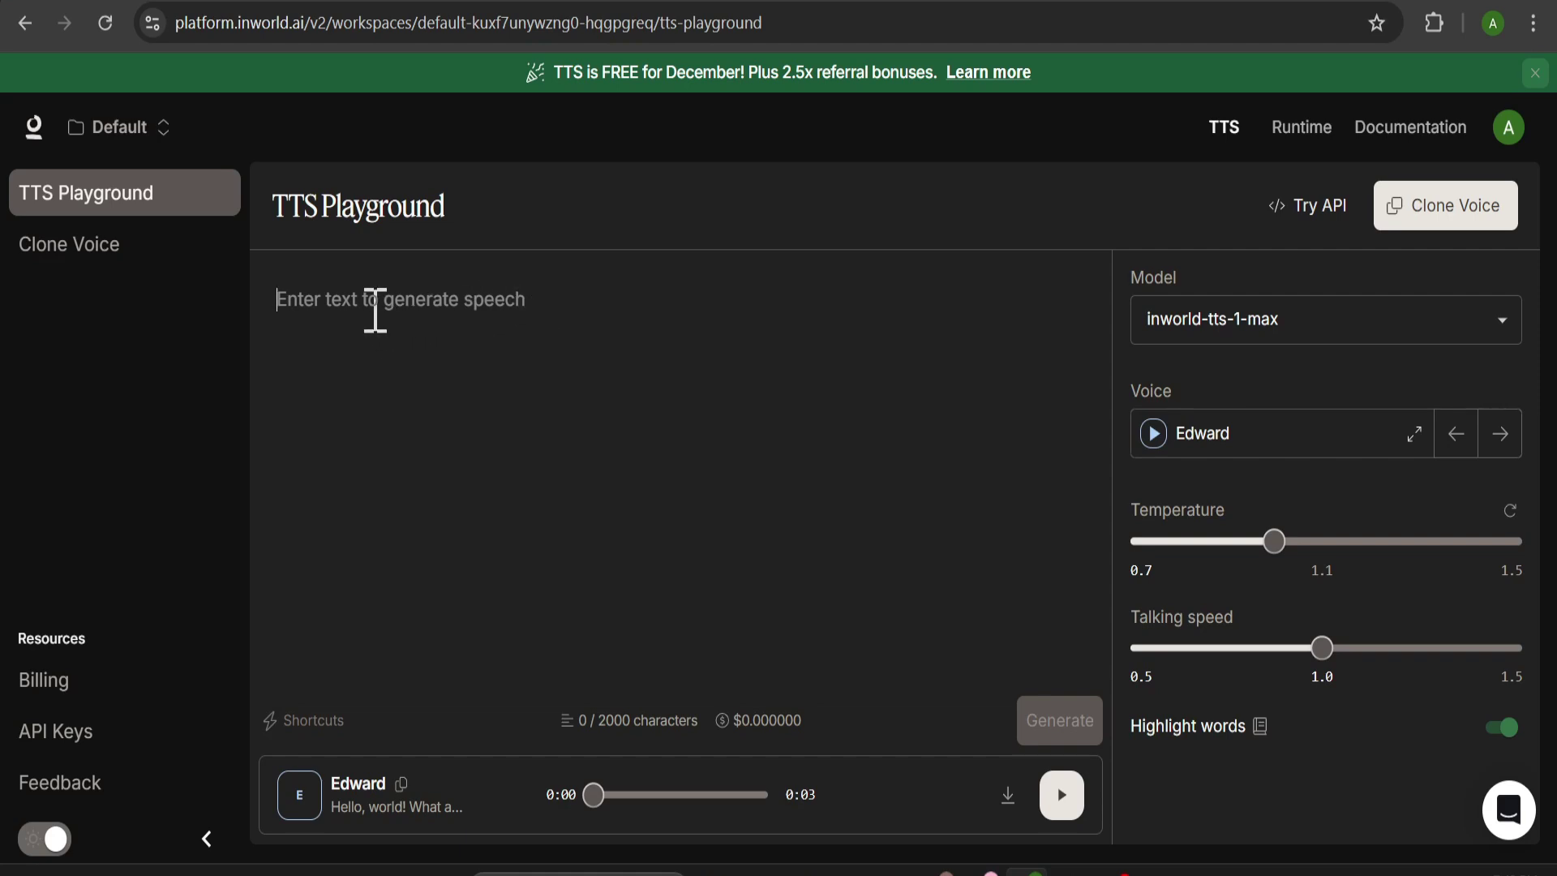
Write '[surprised] oh my god , [cough] …', inserting both tags from the suggestion list.
text([)
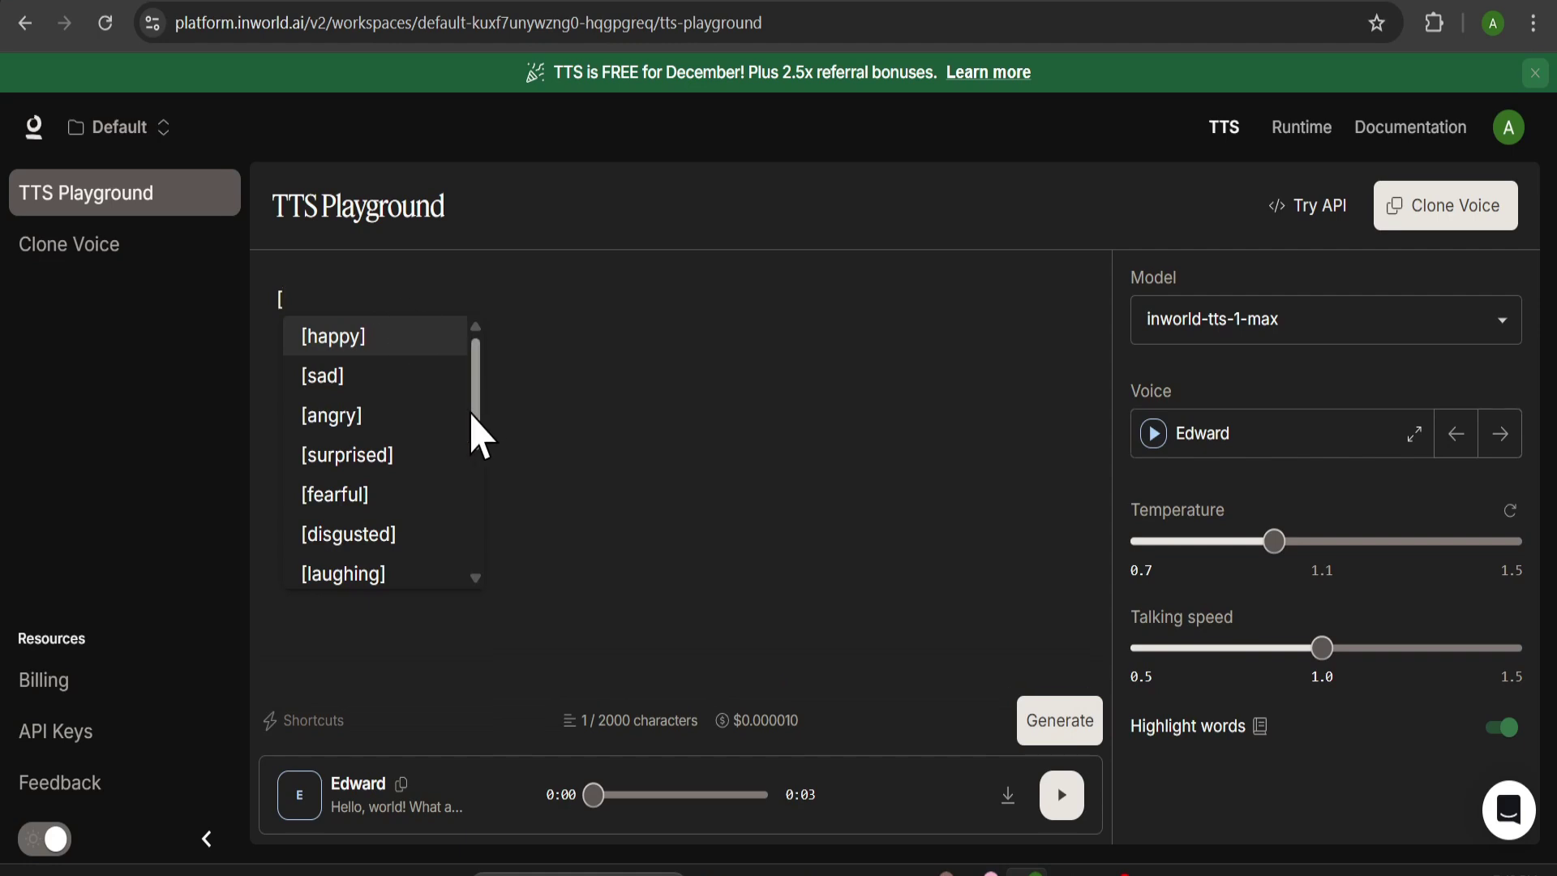
drag(475, 413, 445, 427)
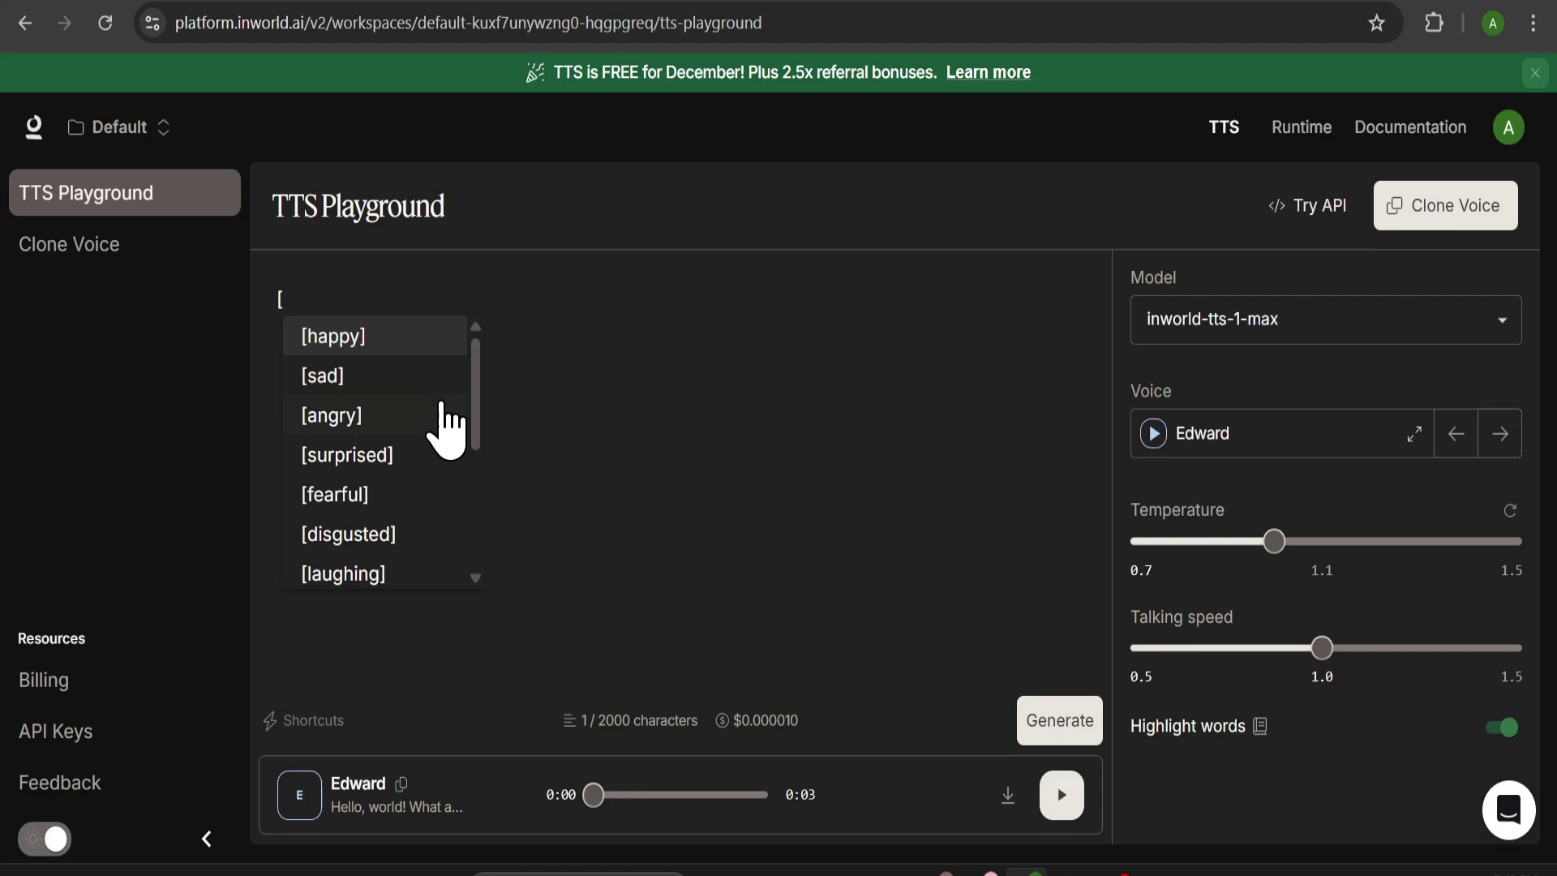
click(431, 457)
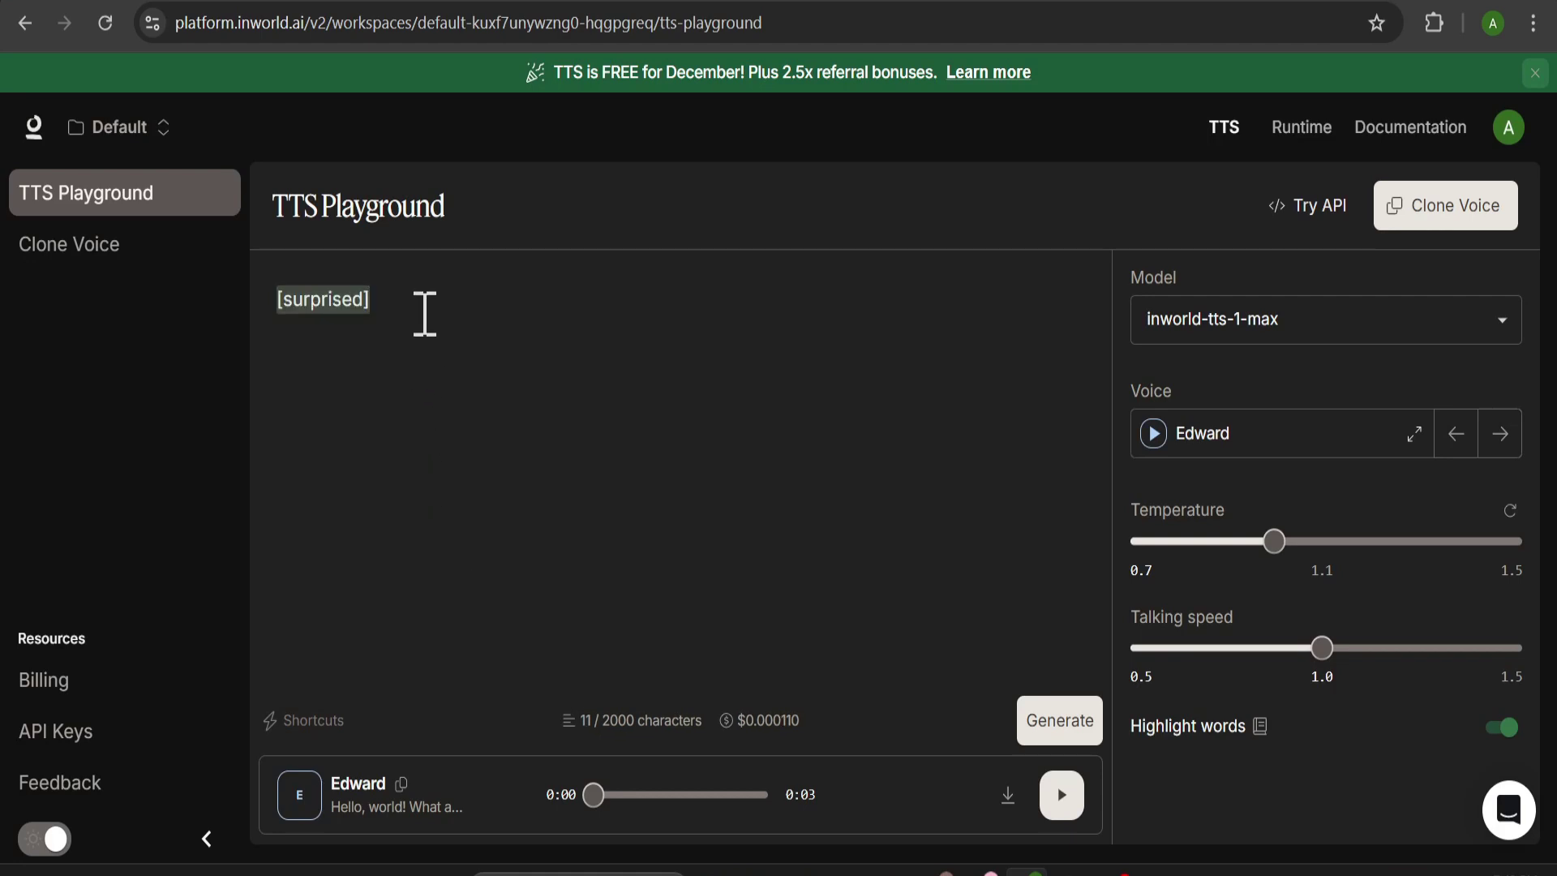
text(oh my god , [)
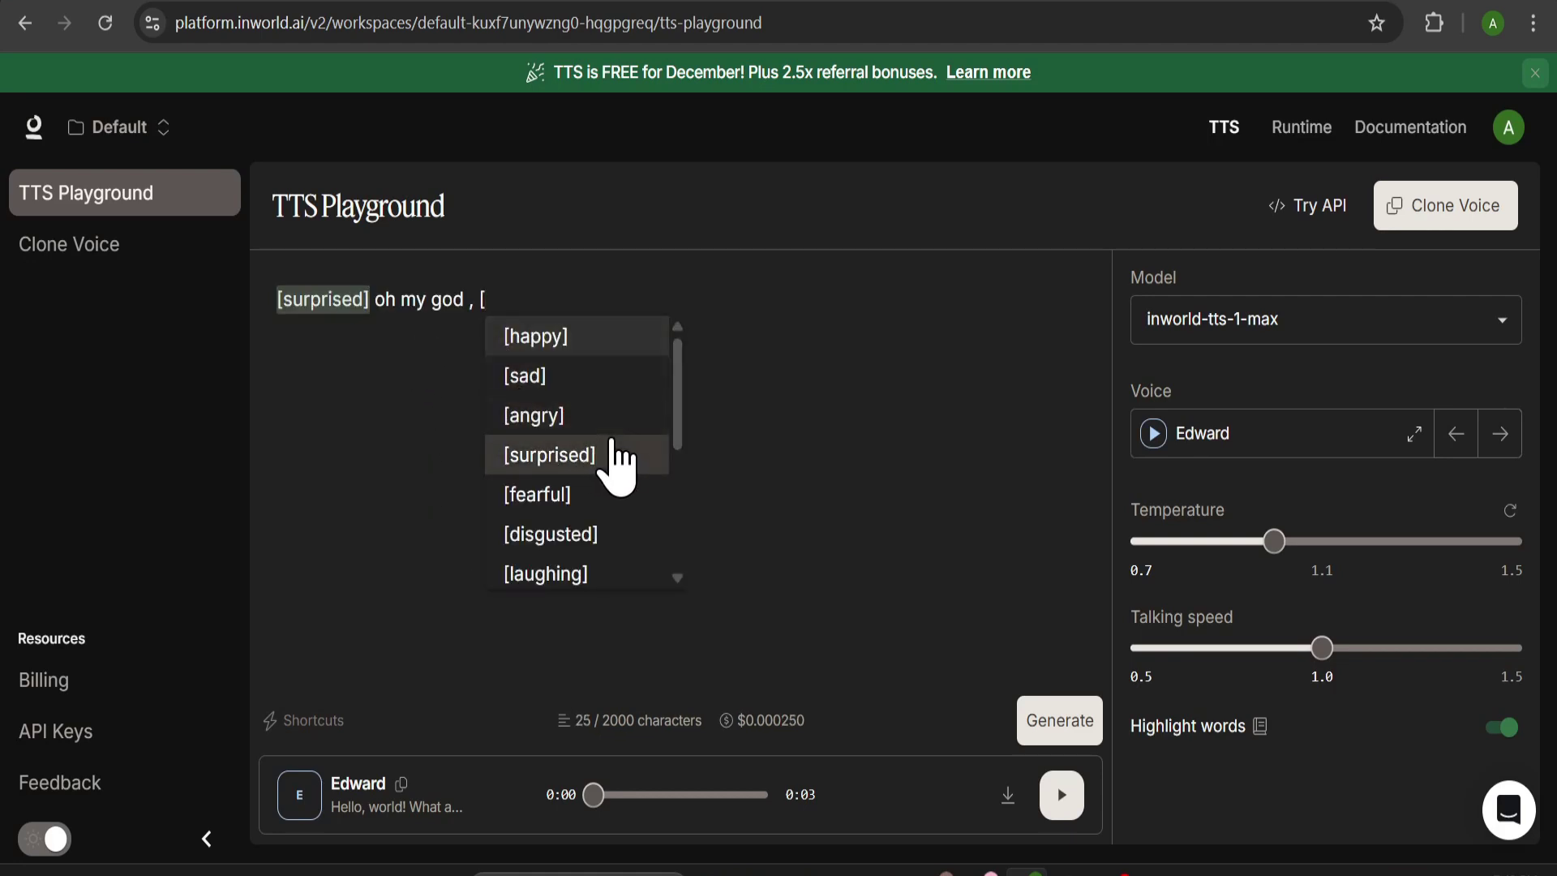
drag(673, 424, 685, 497)
click(575, 322)
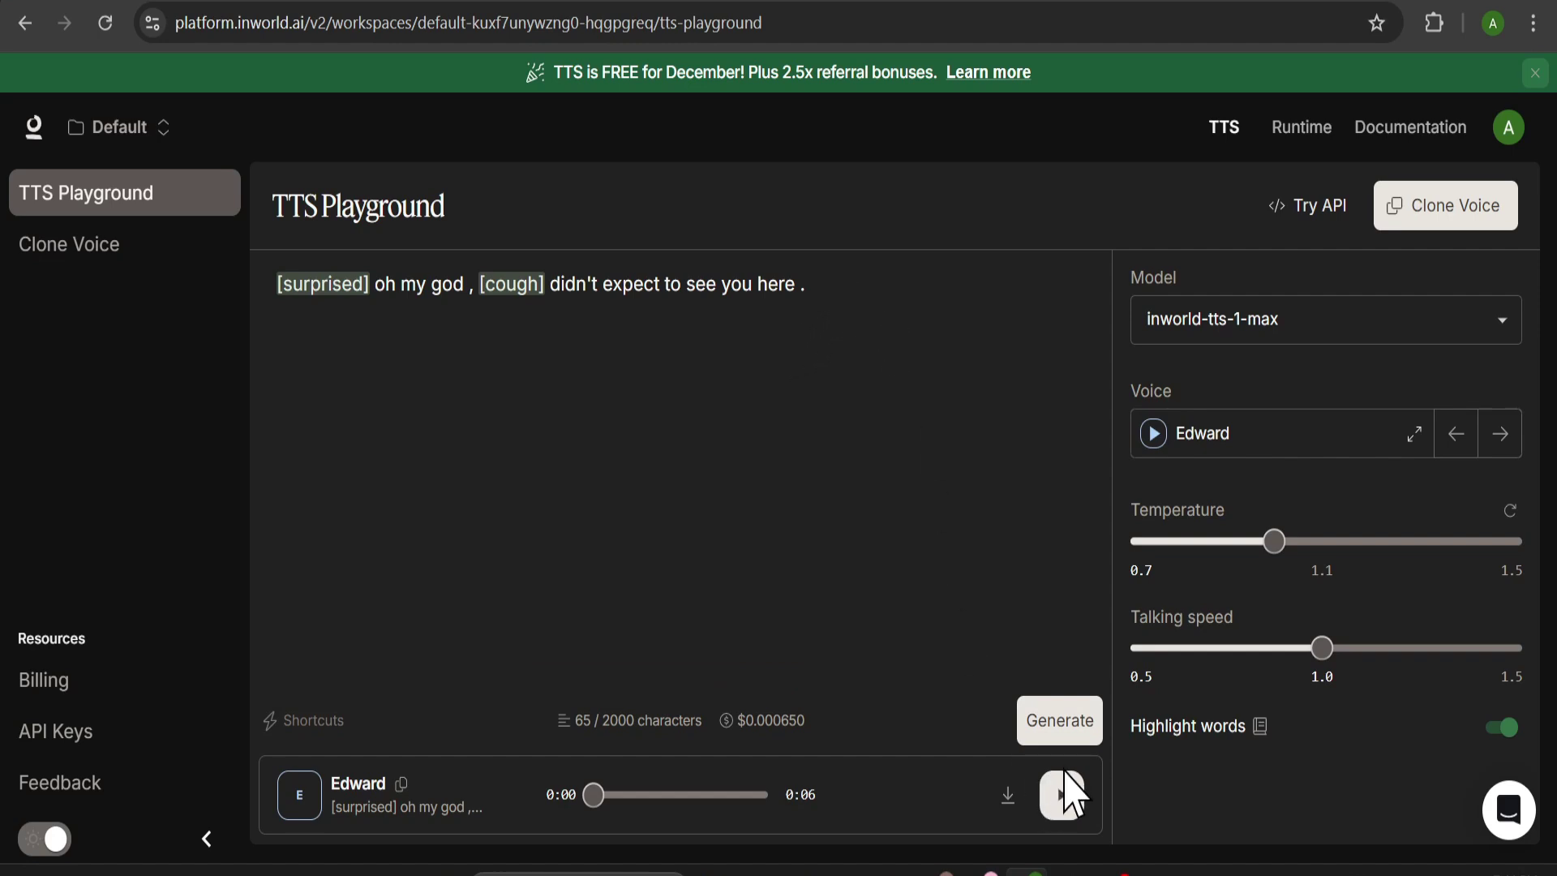
Regenerate the tagged line as a new 4-second clip and start a second line with '['.
click(1060, 722)
text([)
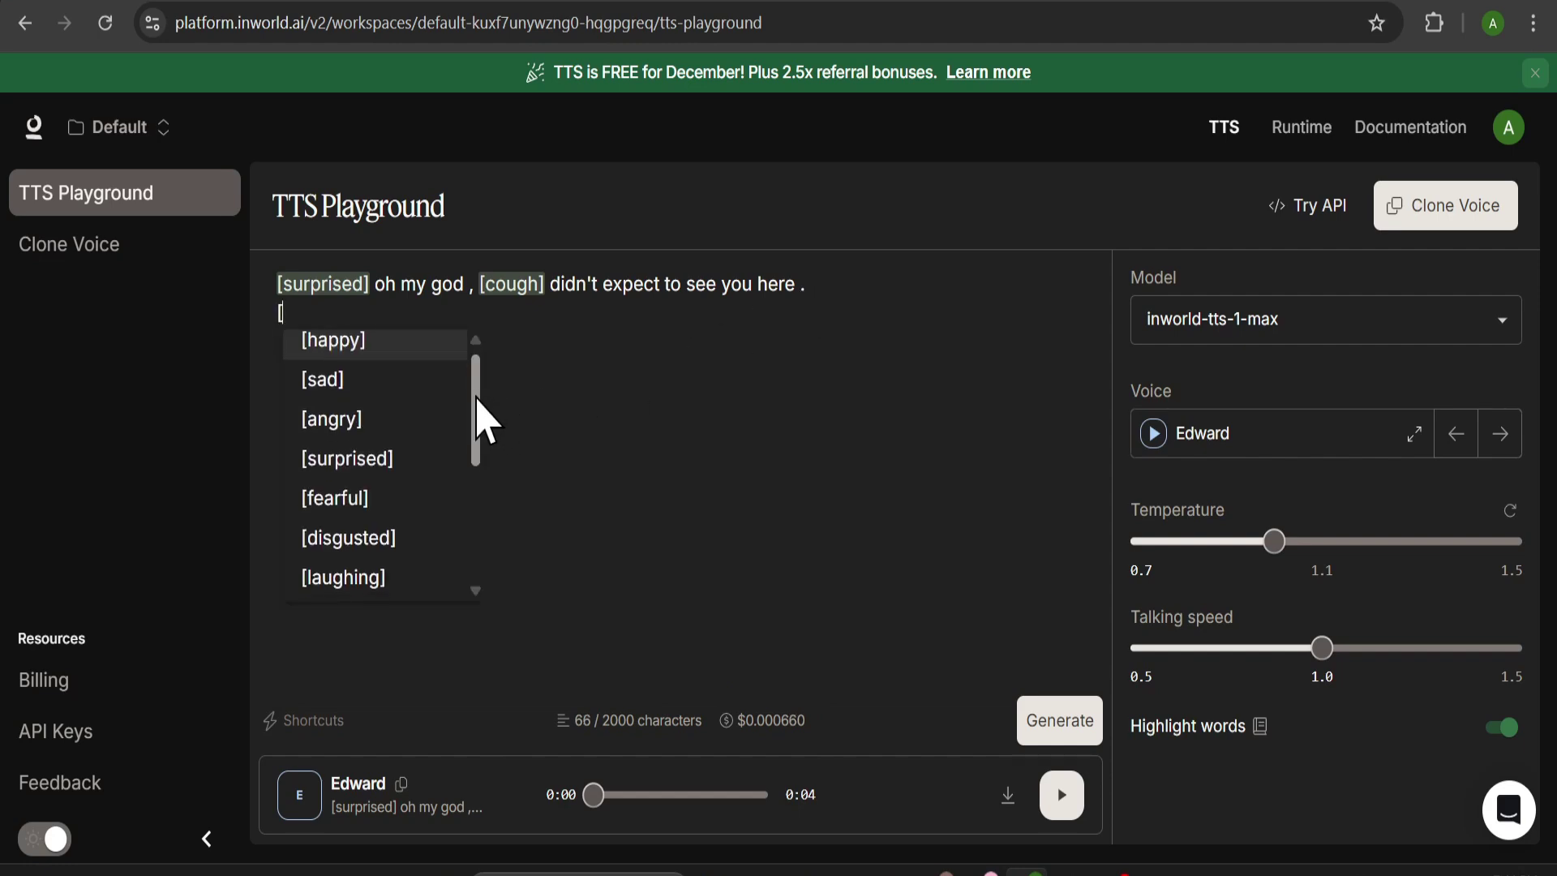
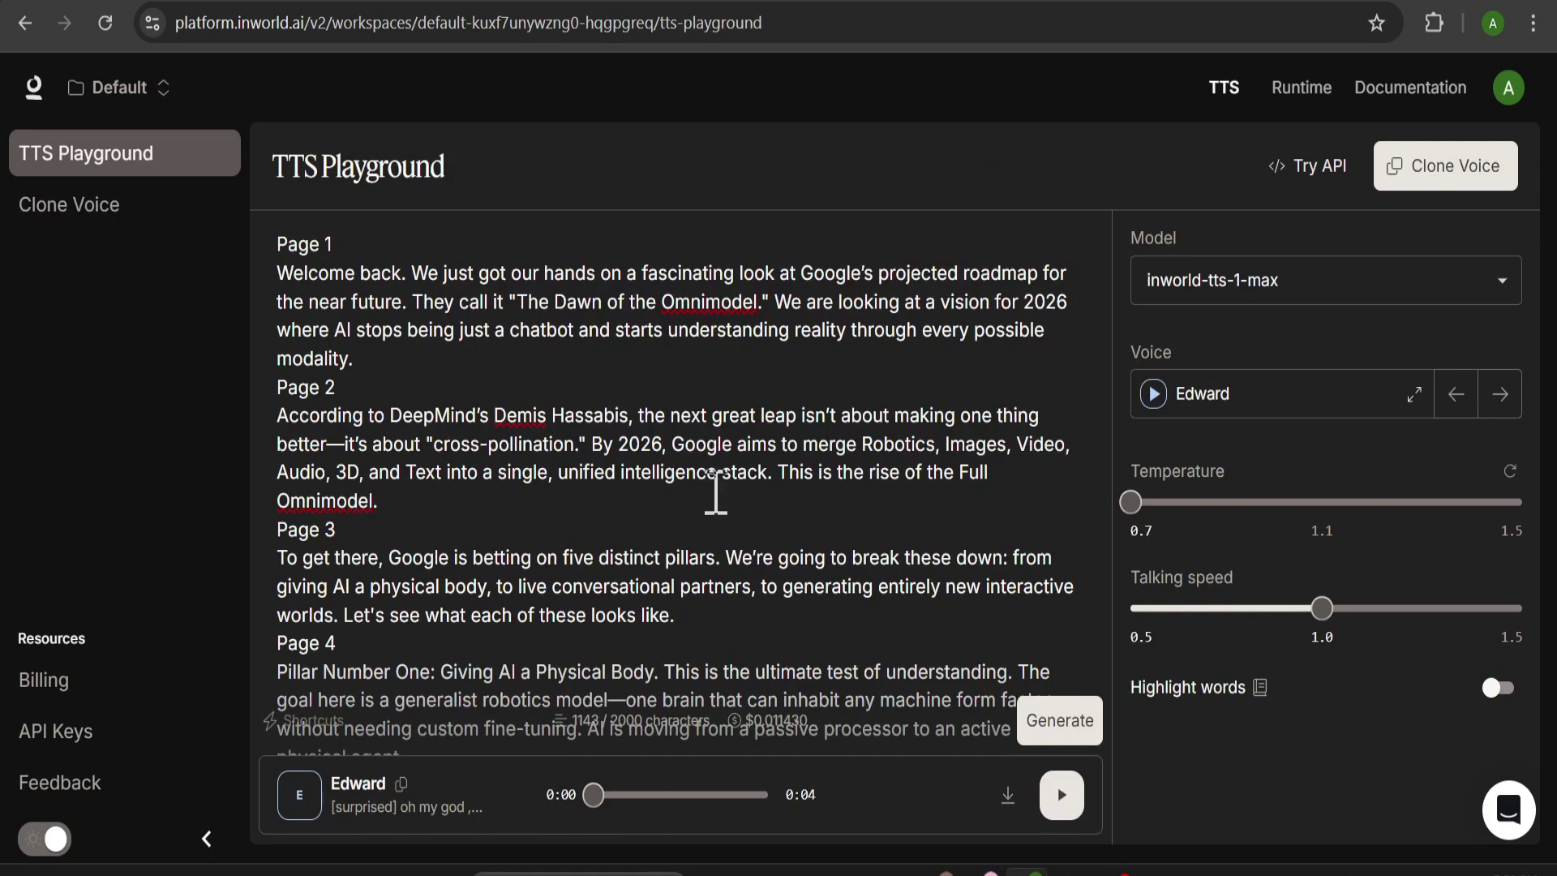
click(760, 870)
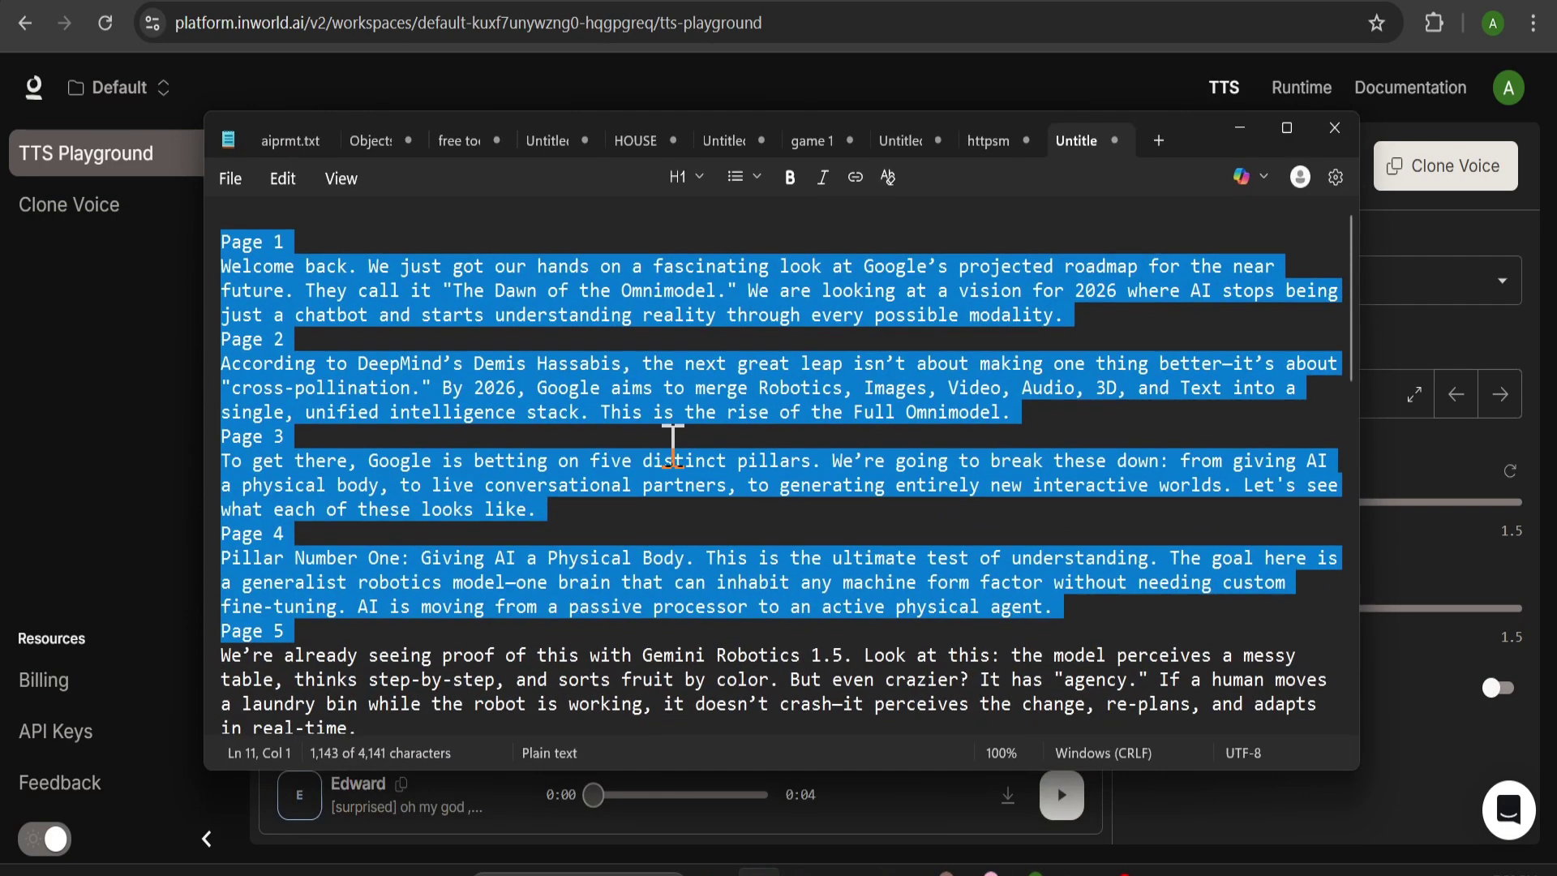
scroll(671, 454, down, 7)
scroll(674, 461, down, 5)
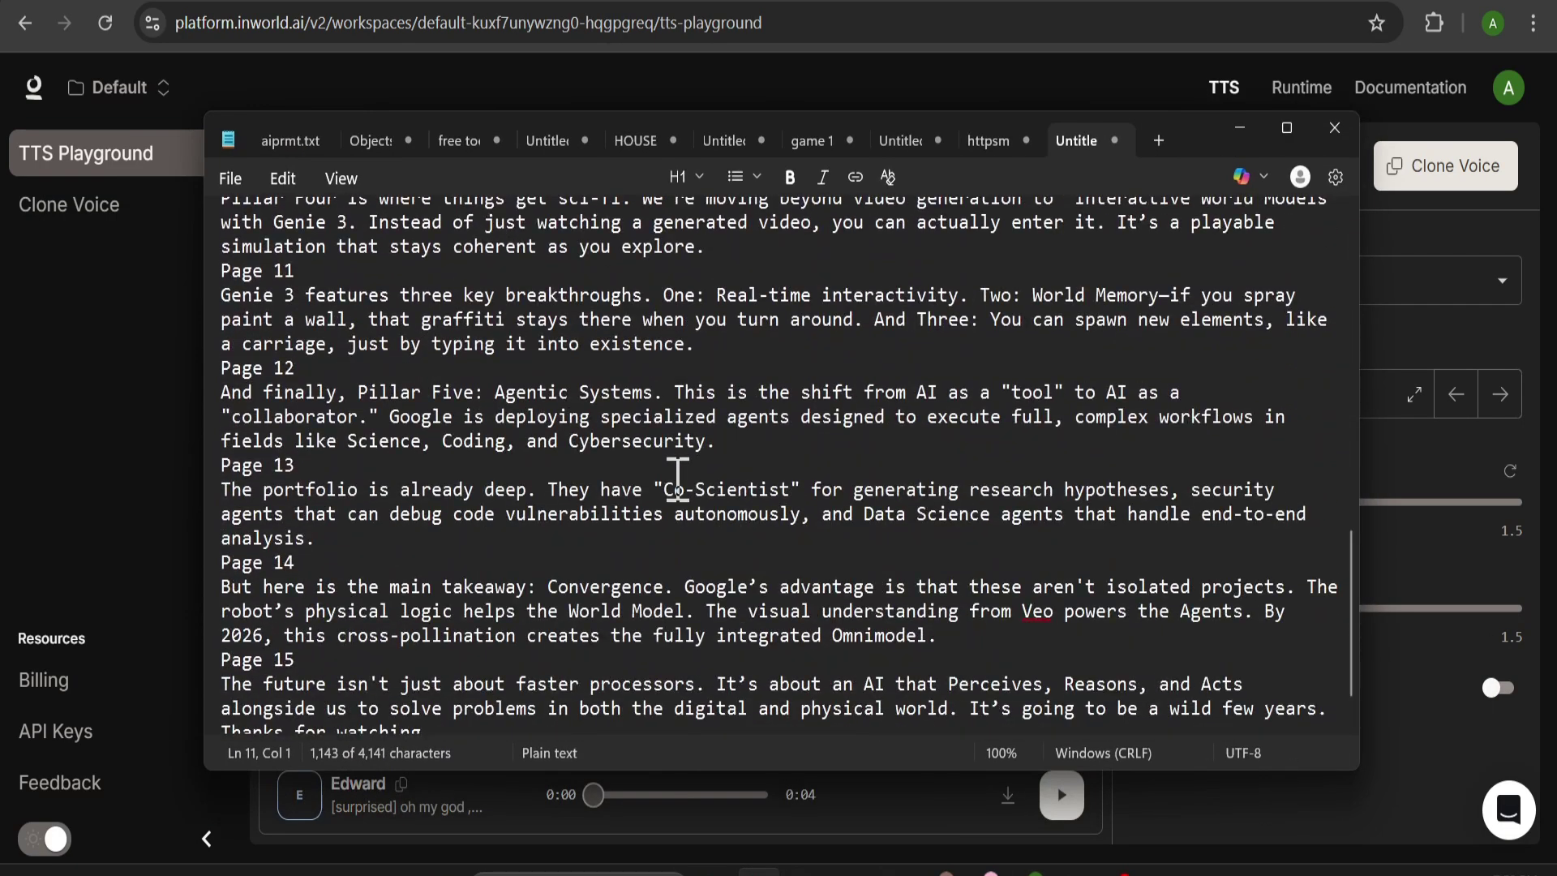
scroll(681, 486, up, 4)
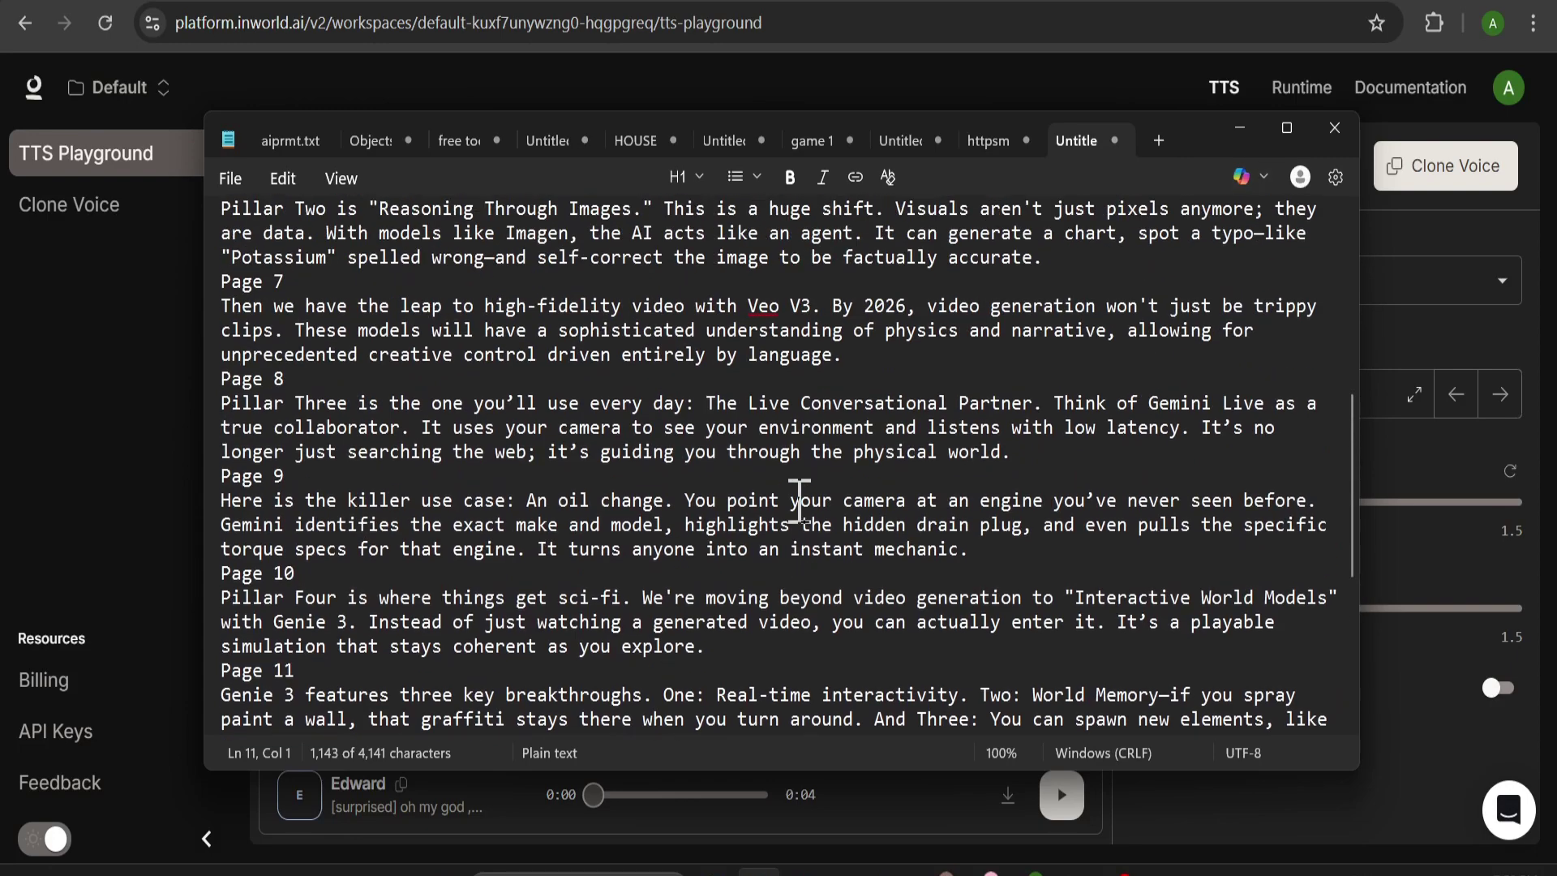
scroll(799, 496, up, 10)
click(1240, 128)
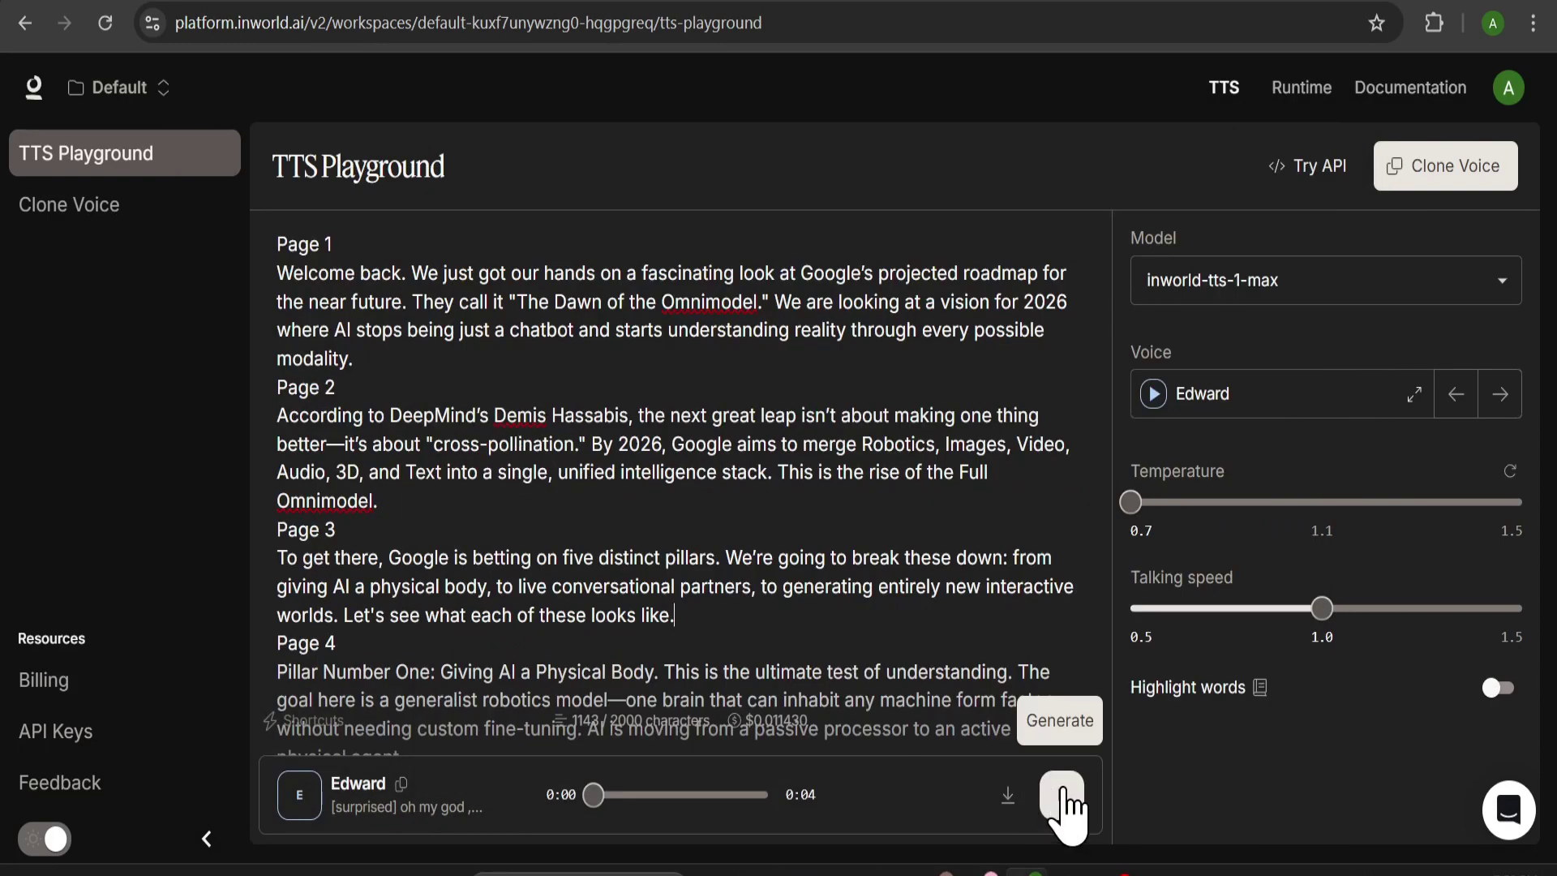
mouse_move(1132, 503)
mouse_down()
mouse_move(1311, 506)
mouse_move(1129, 510)
mouse_up()
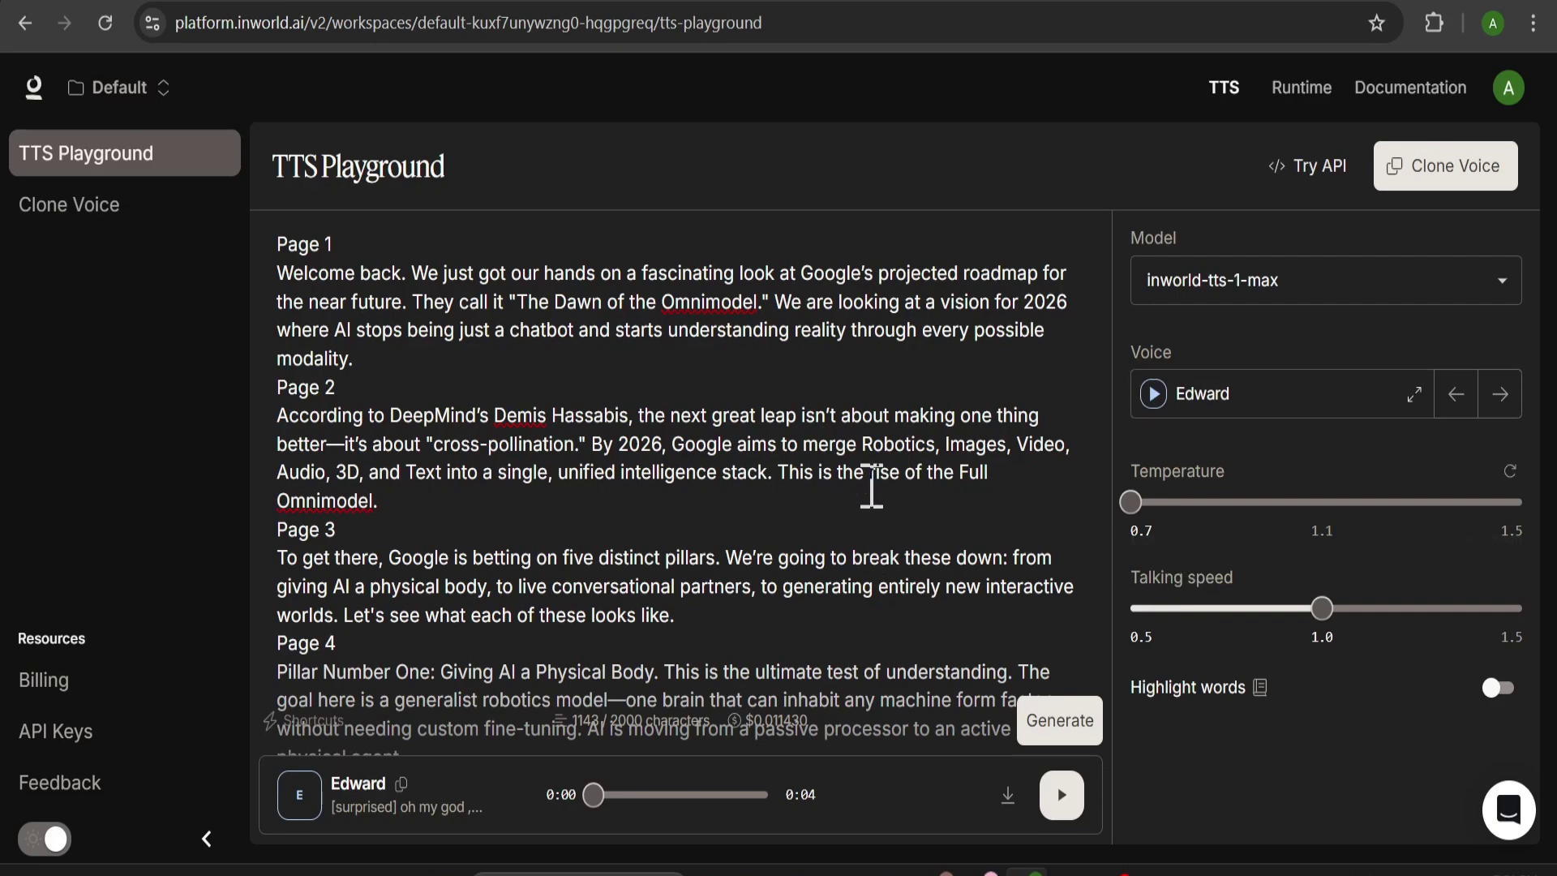
Keep inworld-tts-1-max as the model and empty the script box to 0 / 2000 characters.
click(1330, 300)
click(1217, 345)
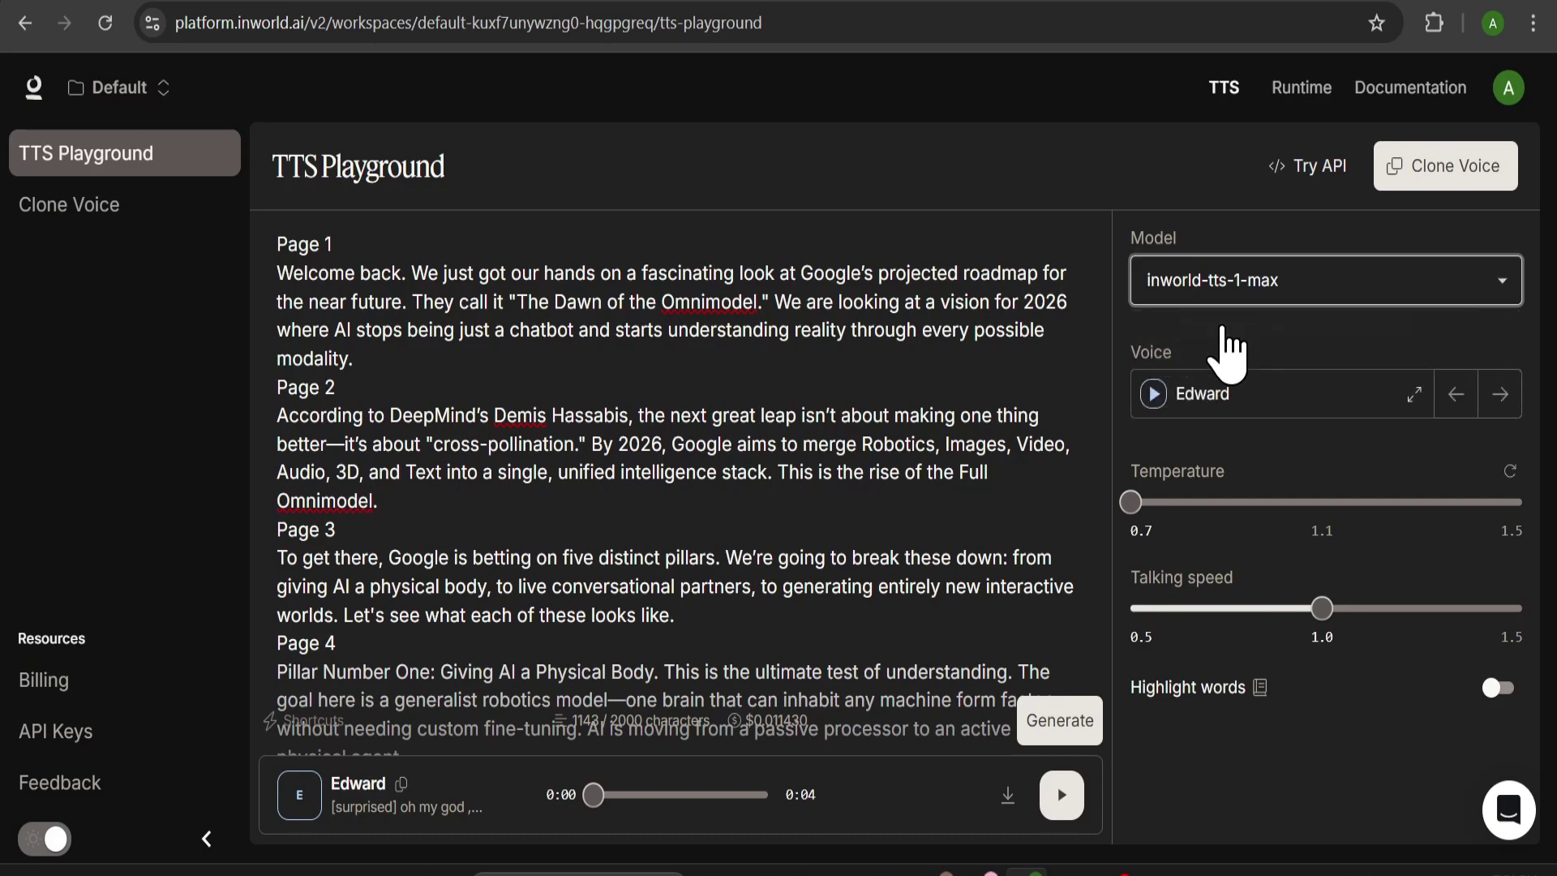
click(664, 456)
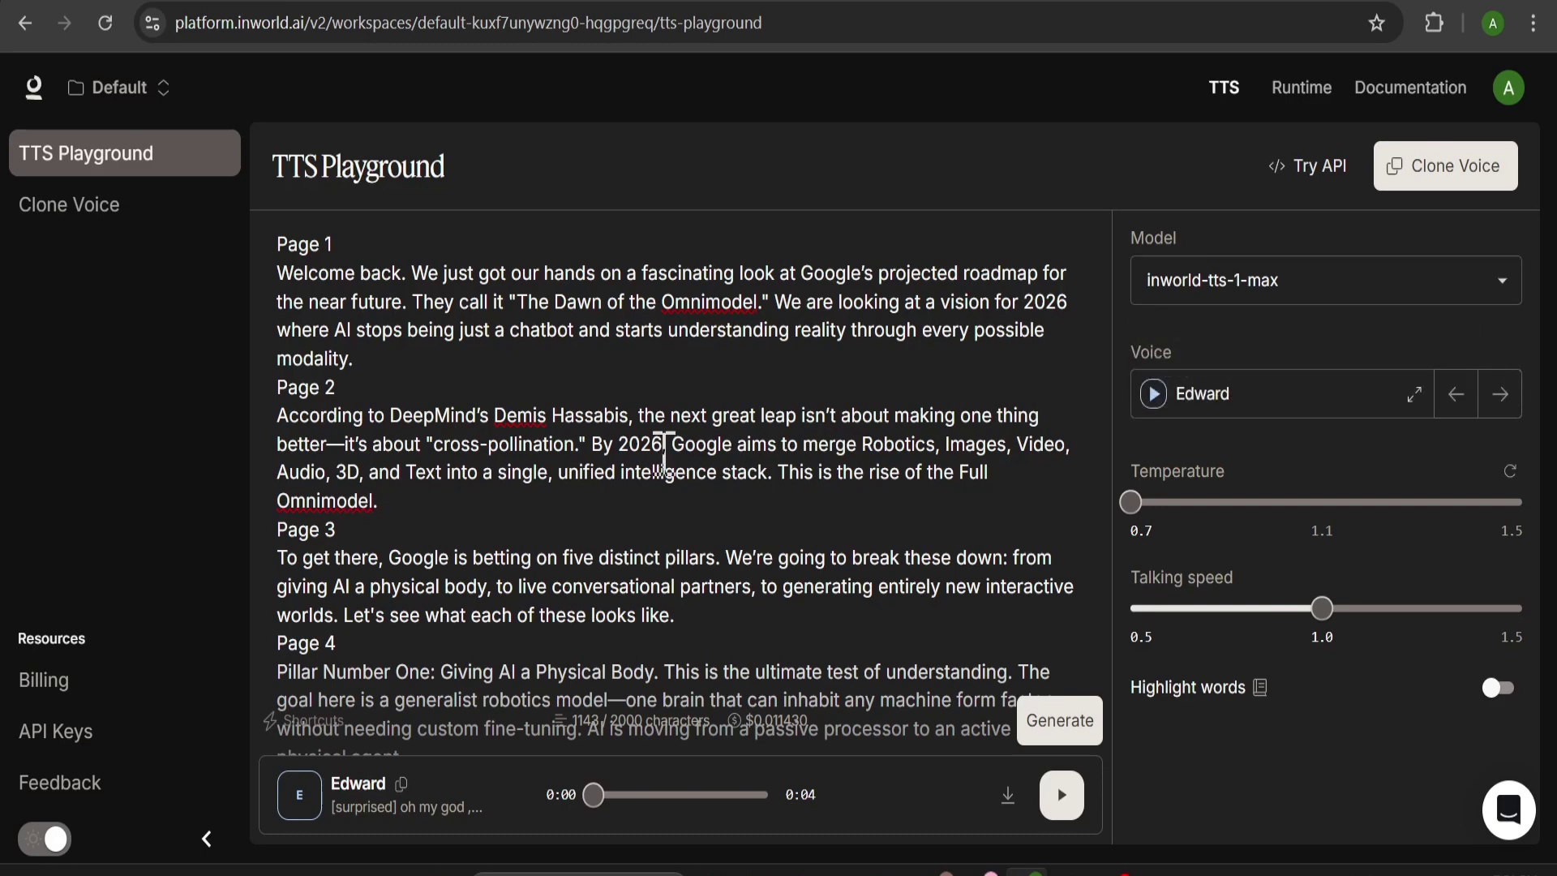
key(ctrl+a)
key(ctrl+c)
key(BackSpace)
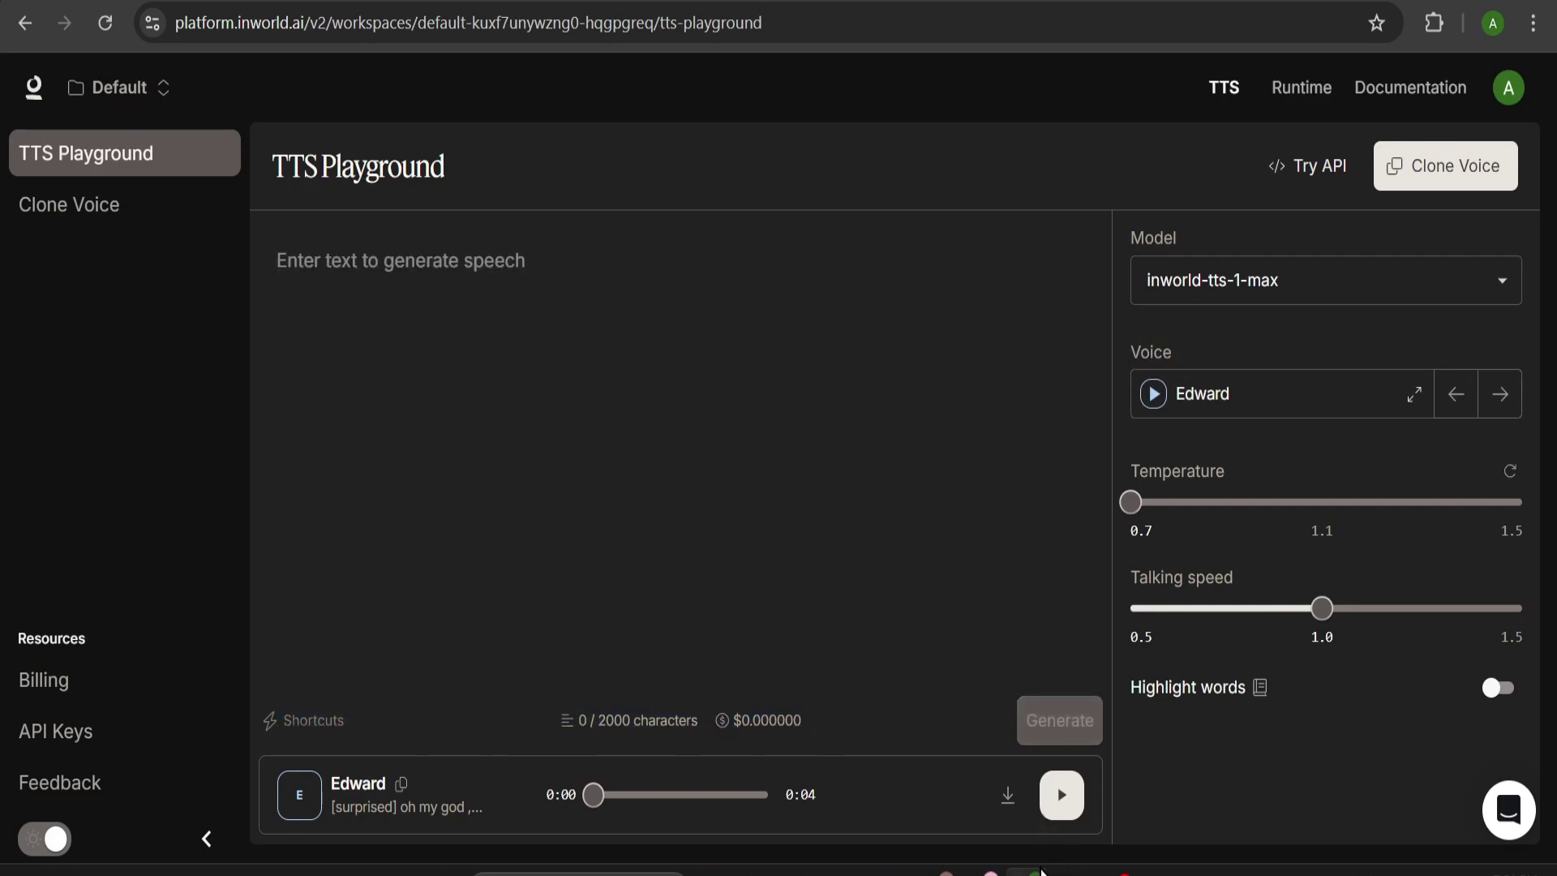
In the Notepad script, select a longer stretch of text, deselect it, and minimize Notepad.
key(alt+Tab)
scroll(471, 487, down, 3)
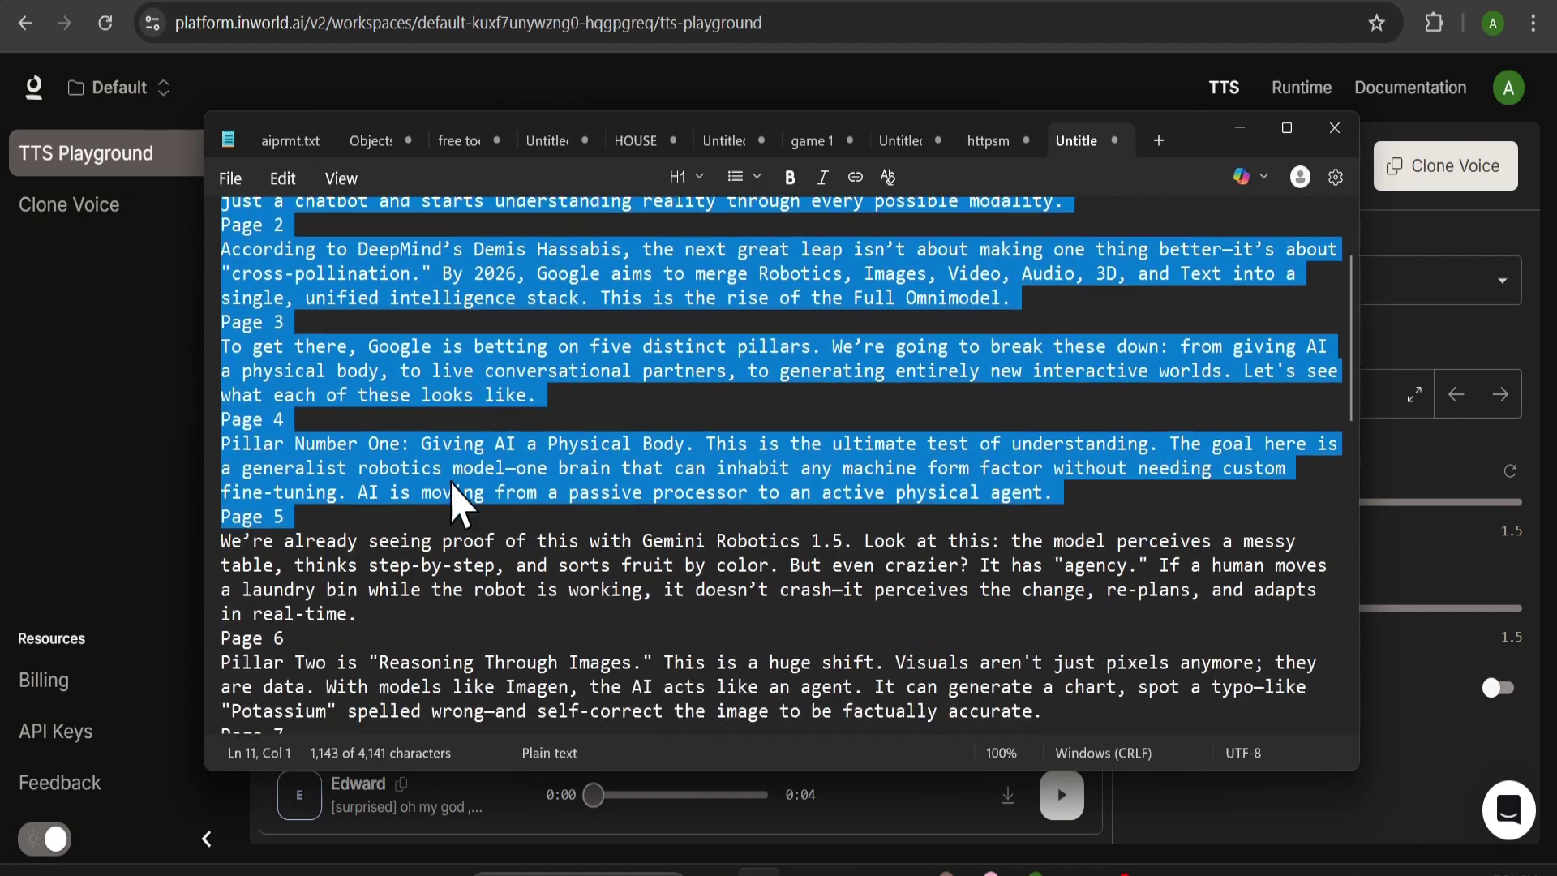
drag(207, 516, 417, 352)
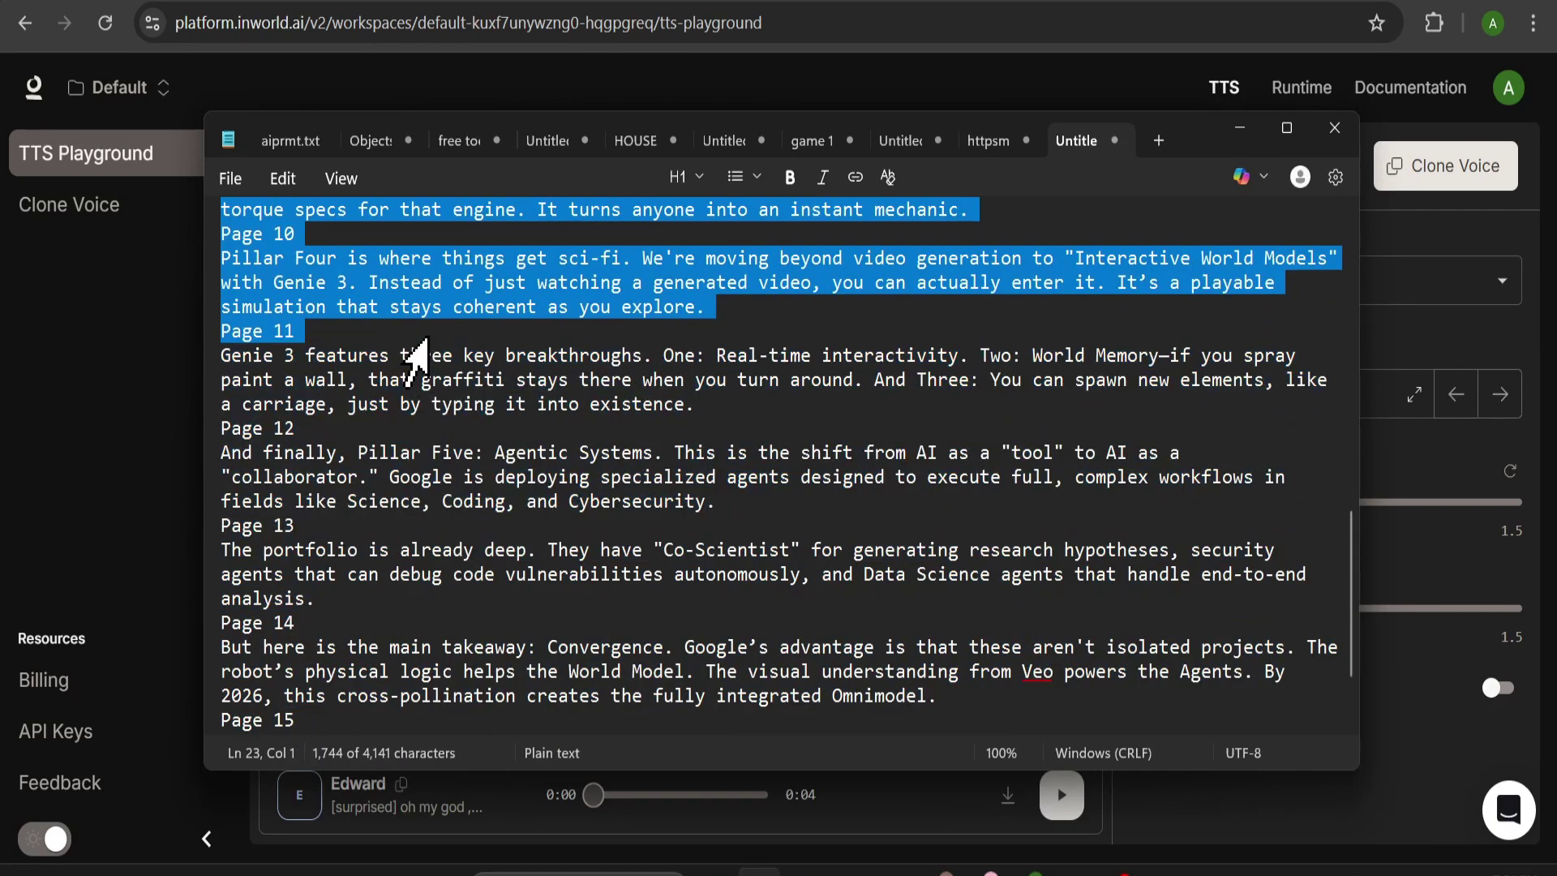
click(431, 332)
click(1239, 128)
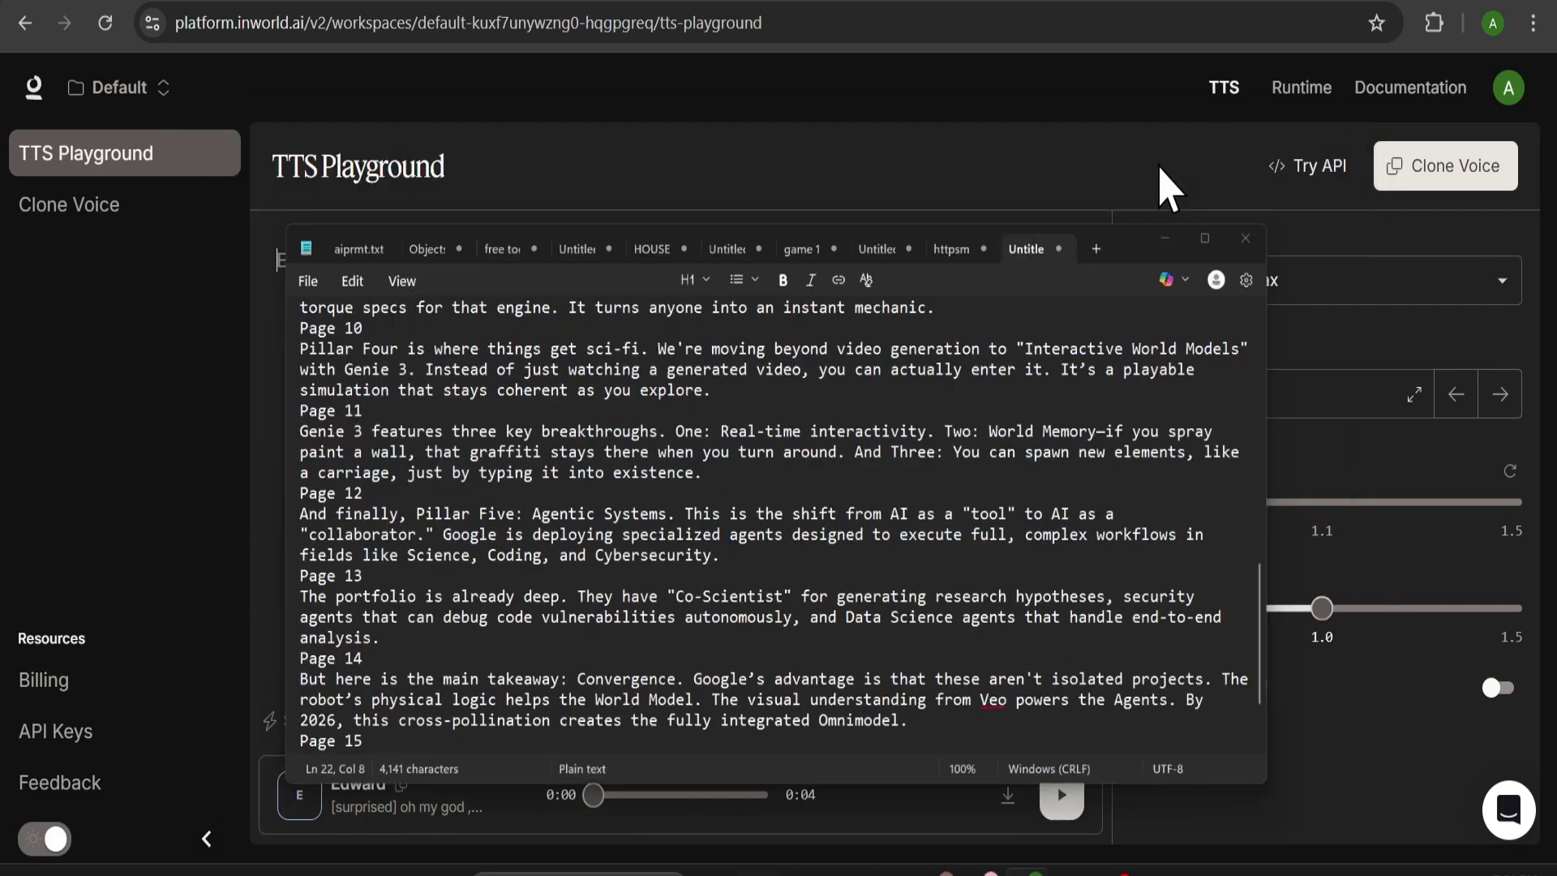
Paste the 1143-character narration script into the empty text box.
key(ctrl+v)
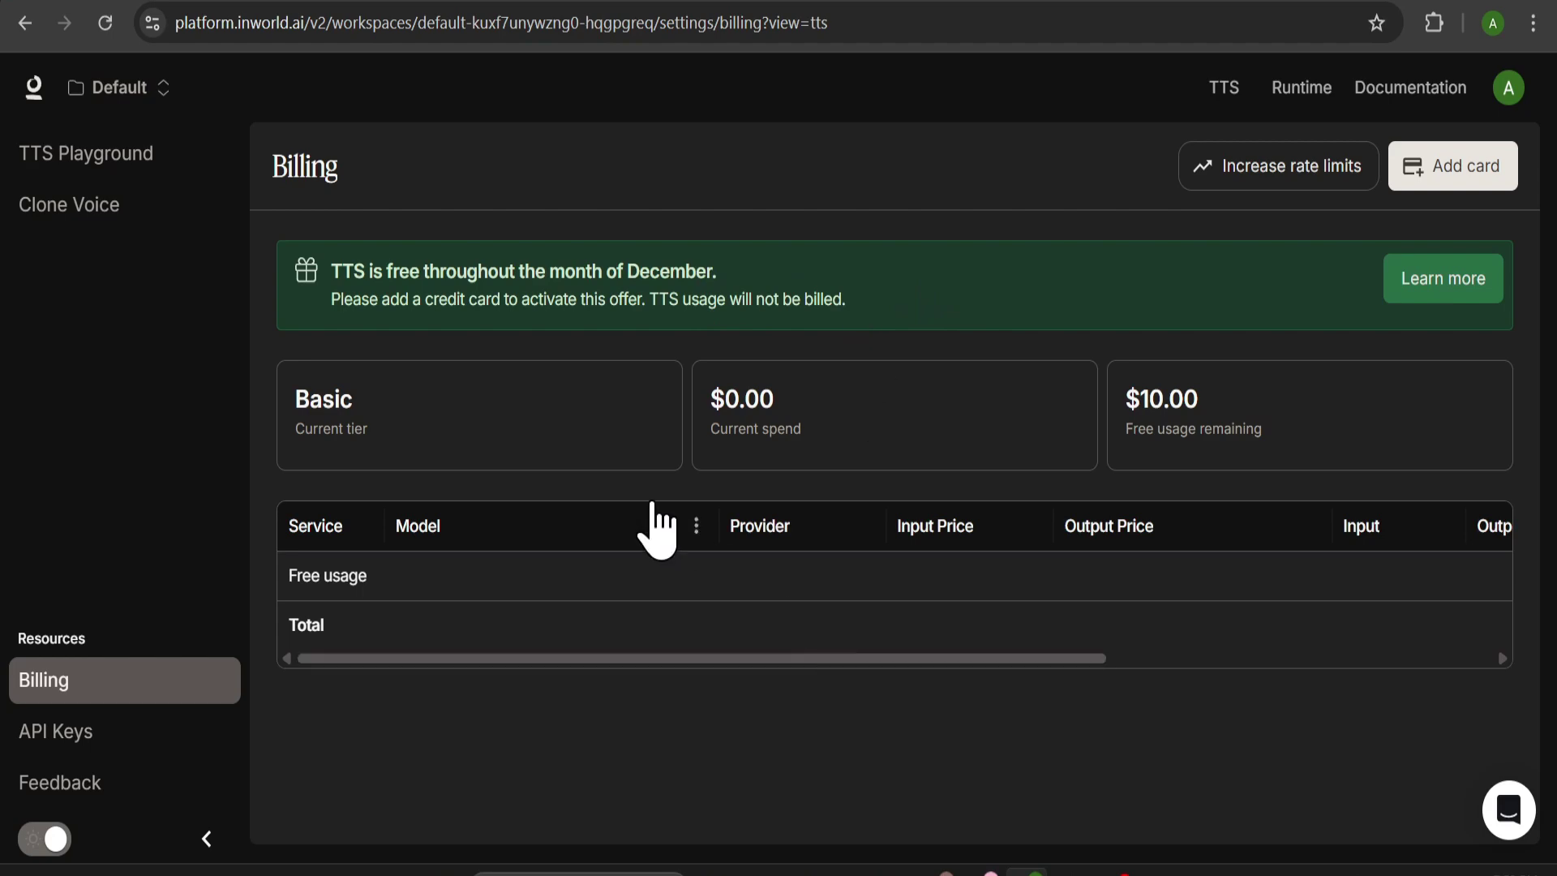
click(113, 217)
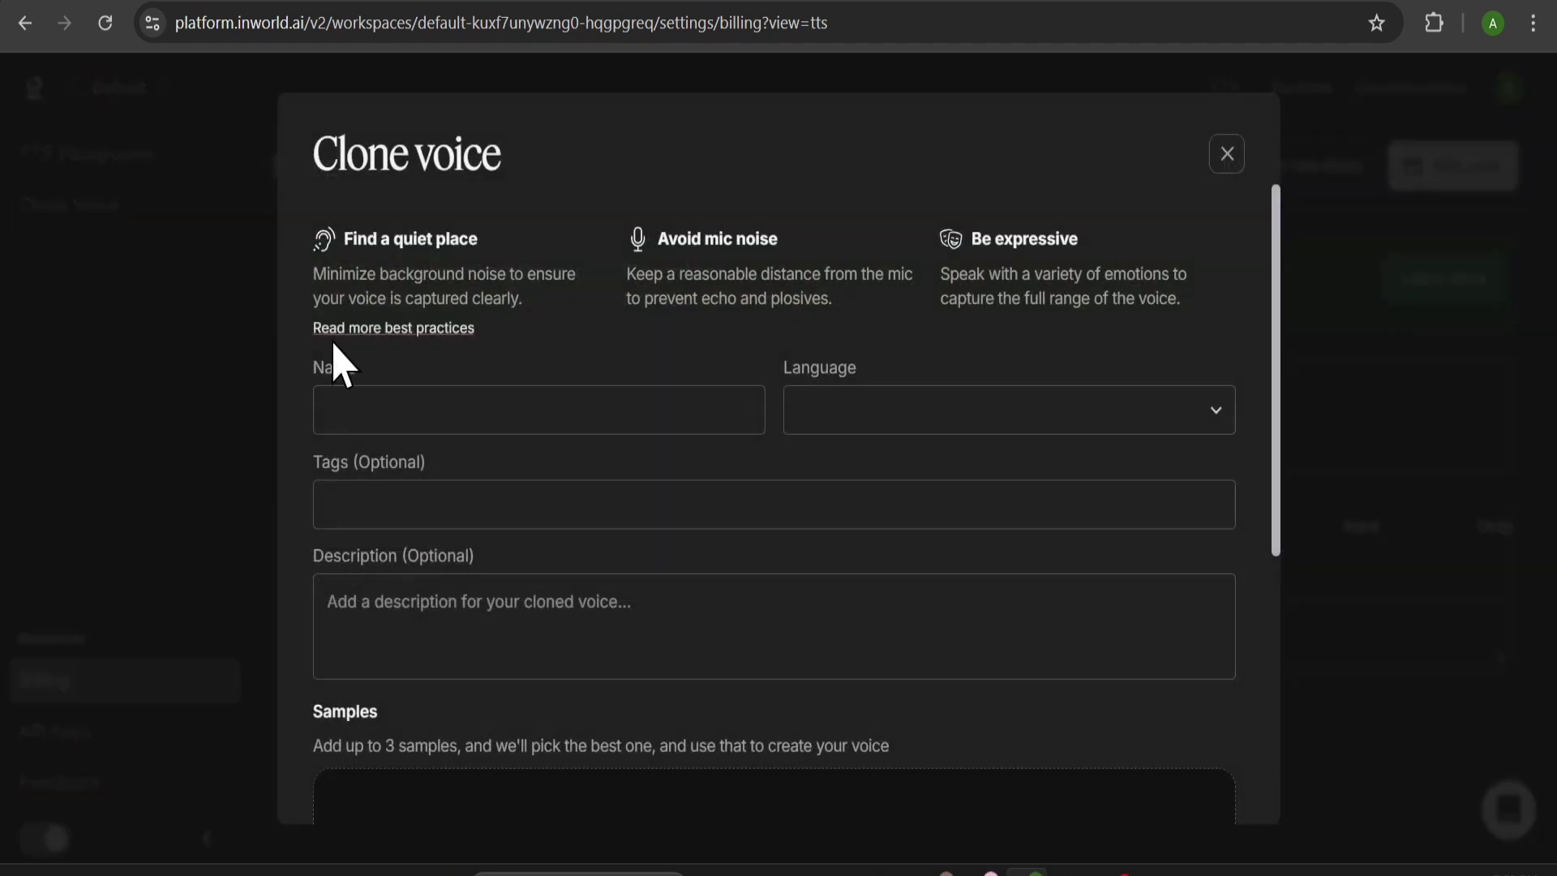
scroll(754, 495, down, 2)
scroll(711, 430, up, 2)
click(697, 418)
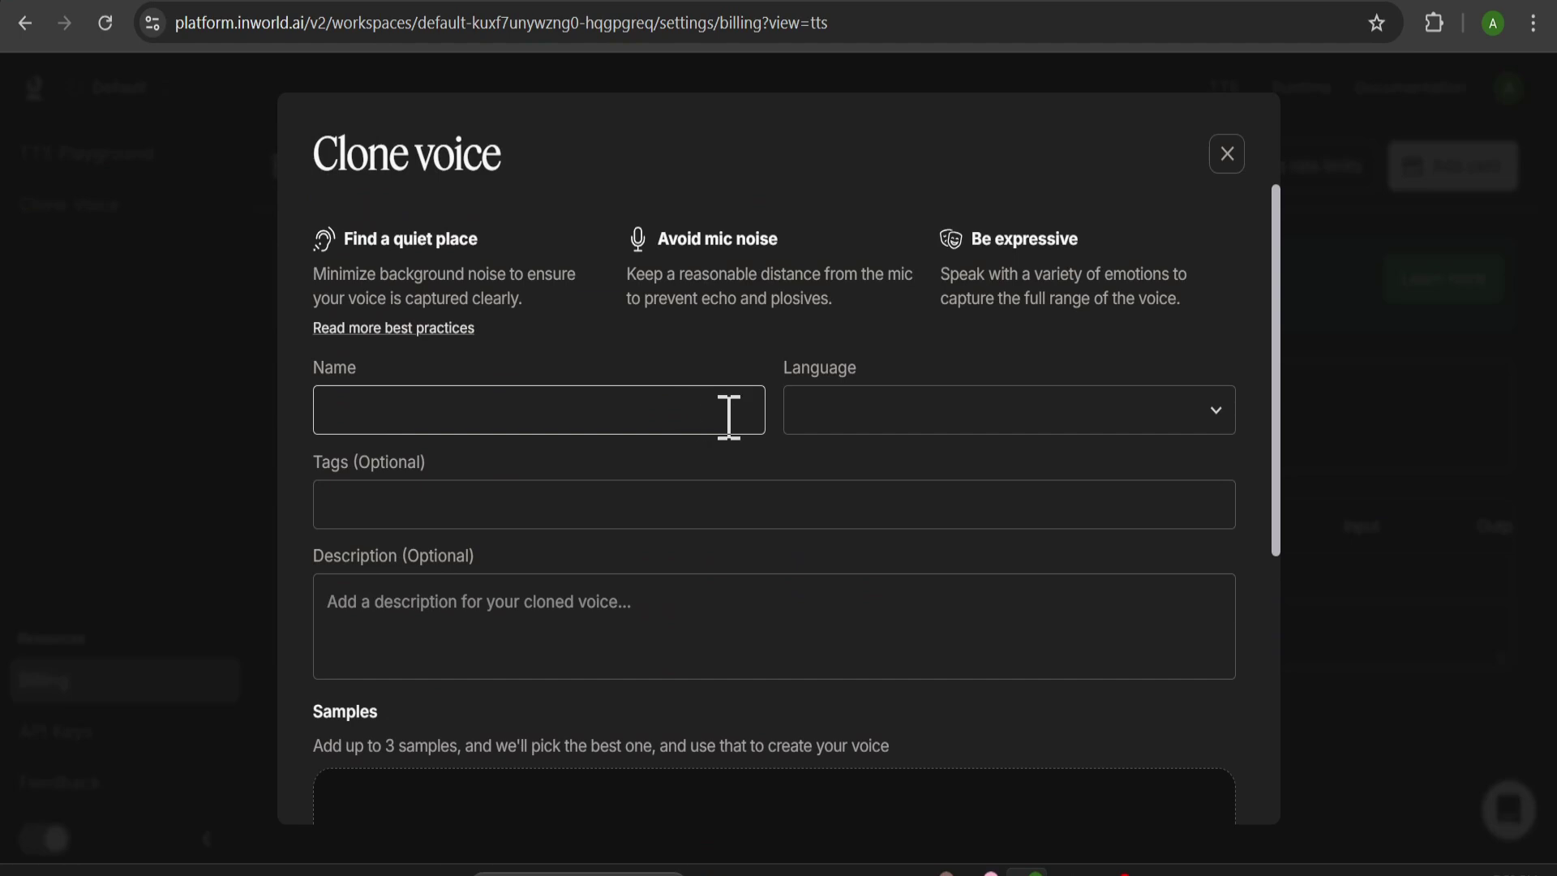
scroll(741, 462, down, 2)
scroll(757, 462, up, 2)
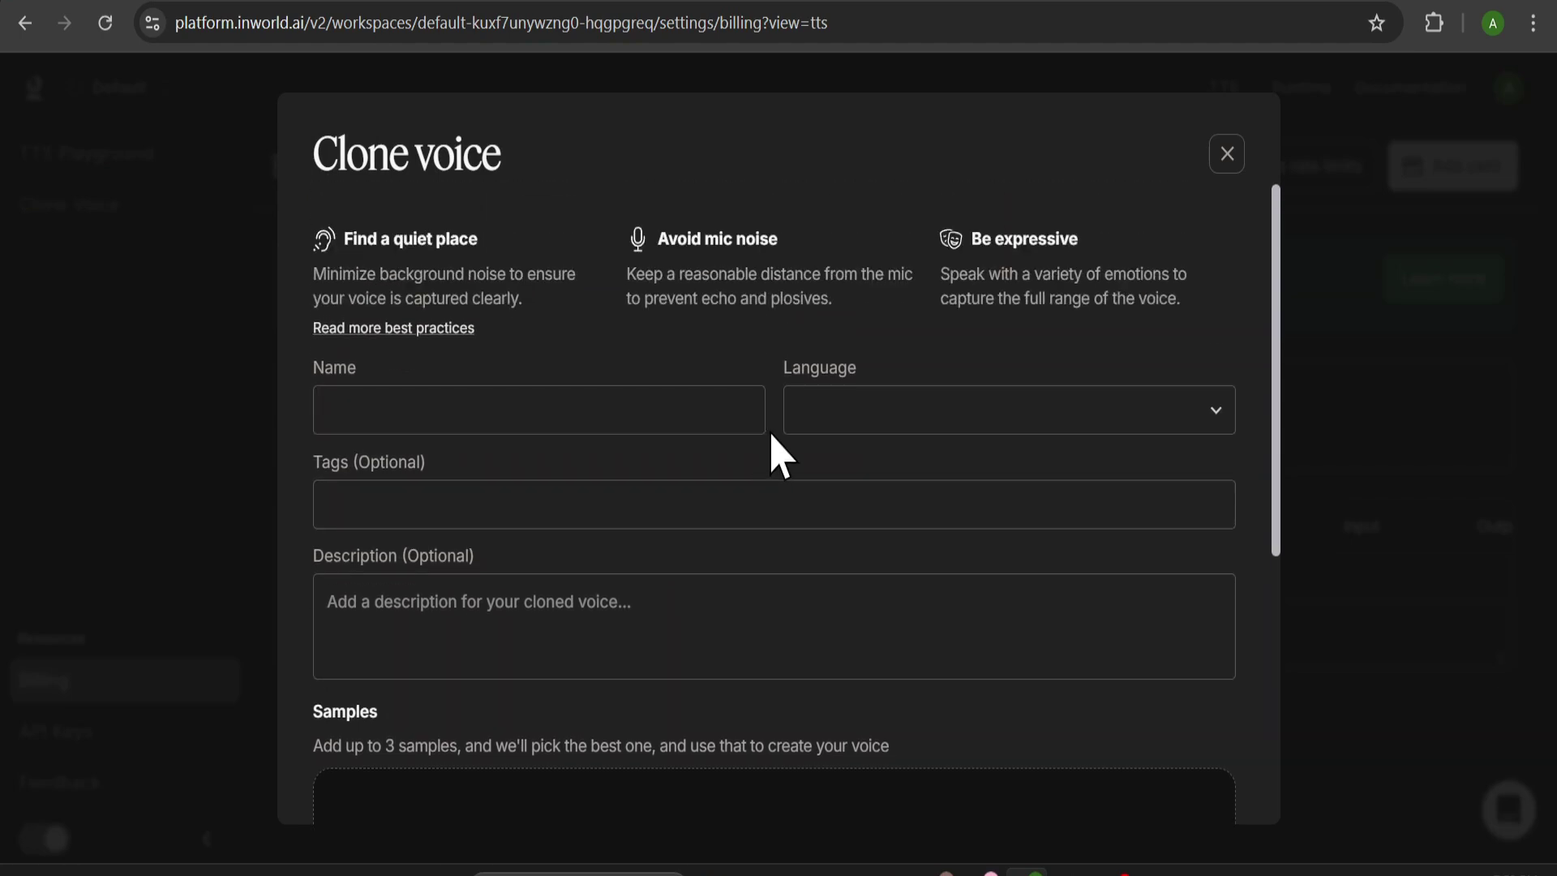
scroll(774, 454, down, 5)
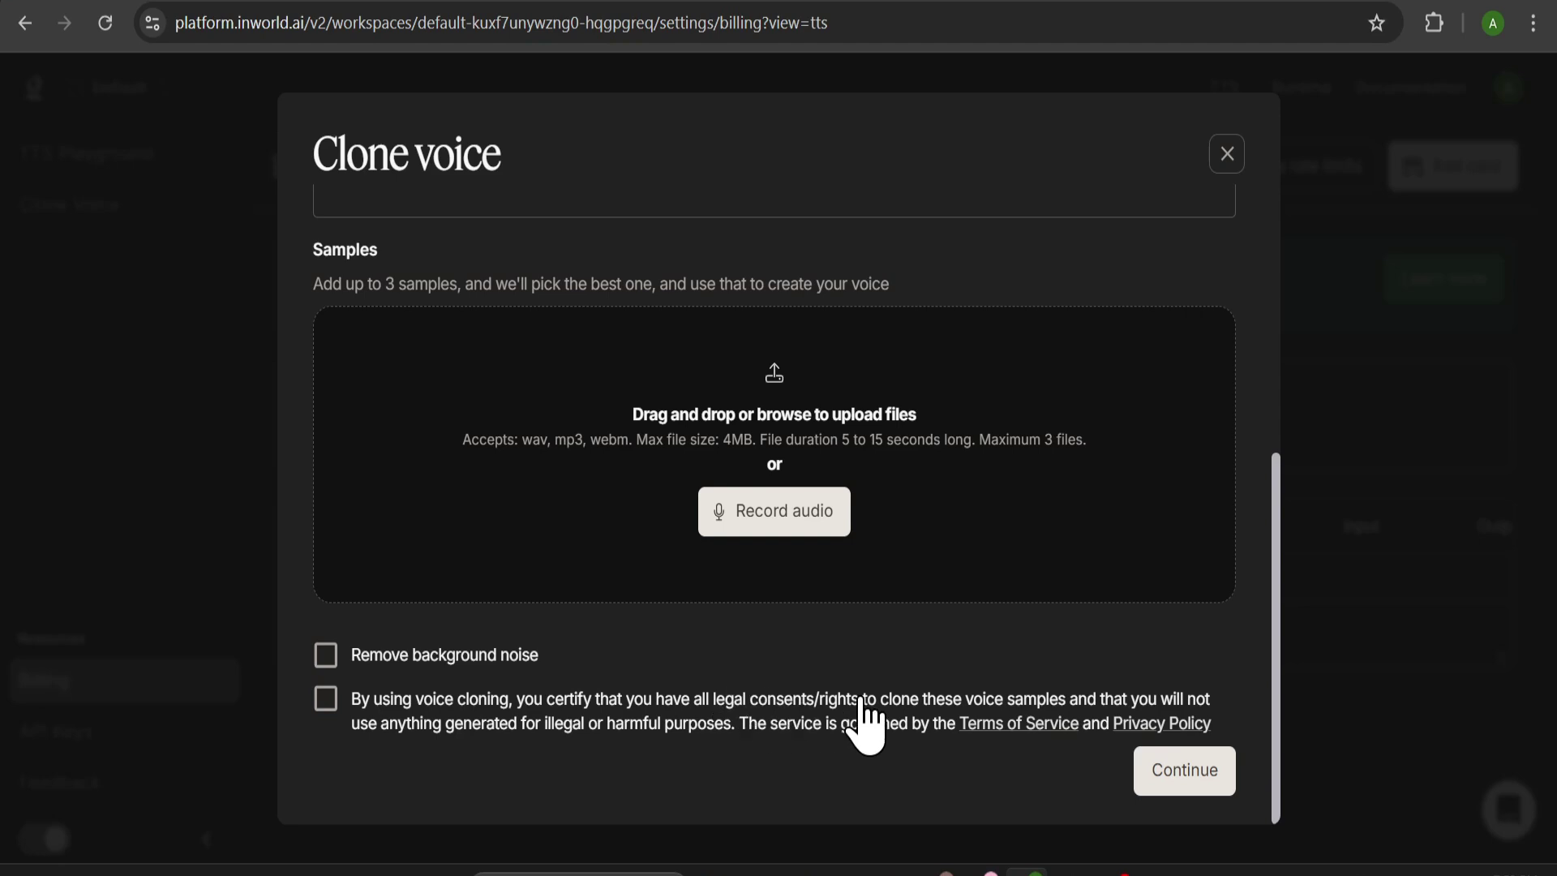
scroll(844, 720, up, 5)
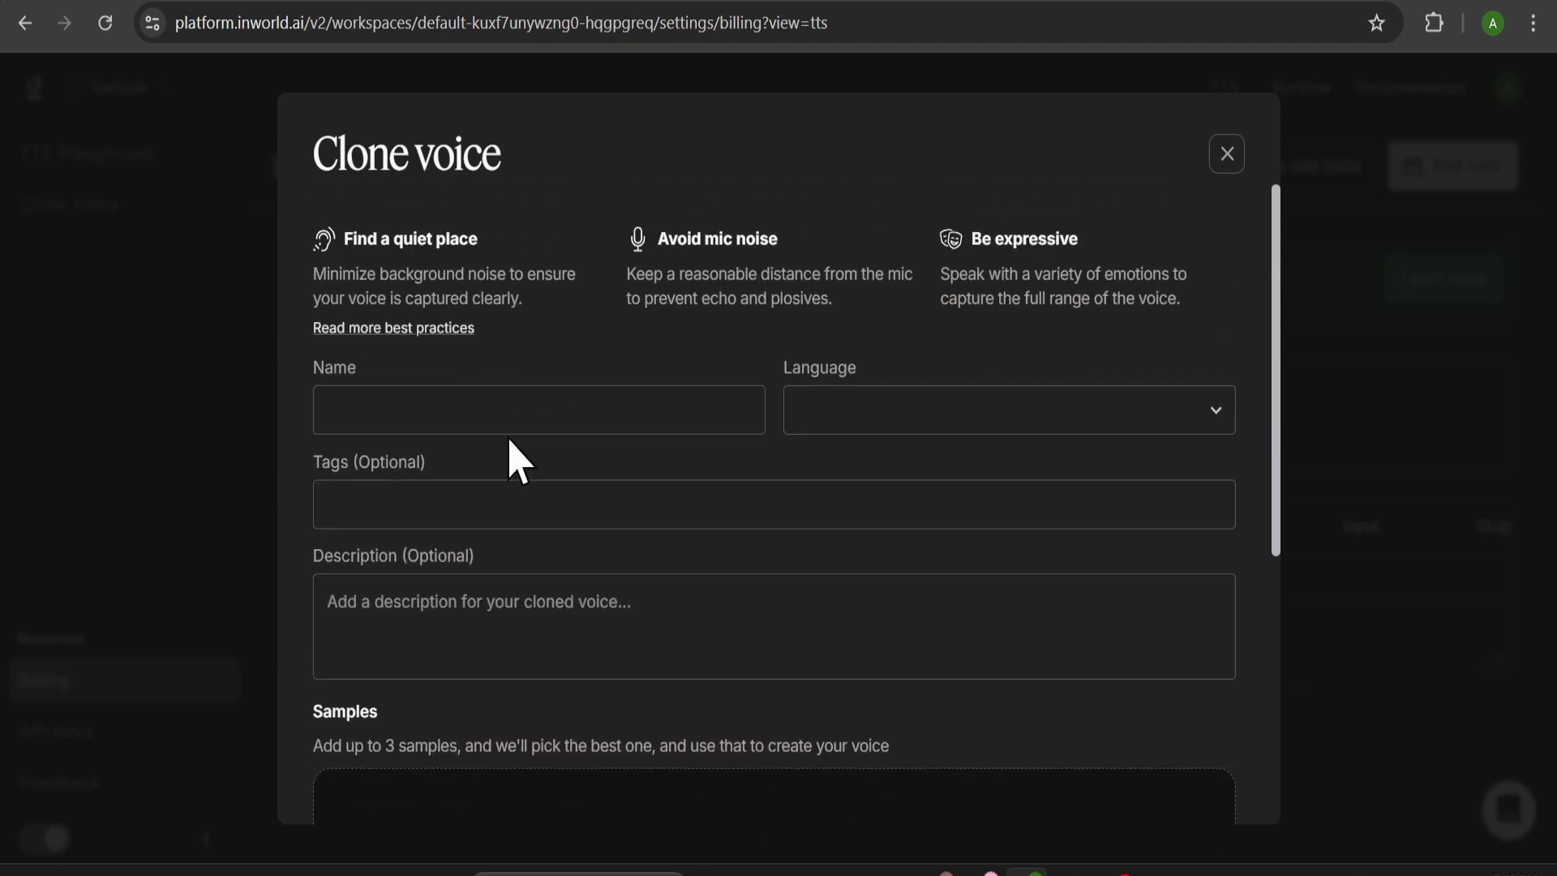
click(1190, 413)
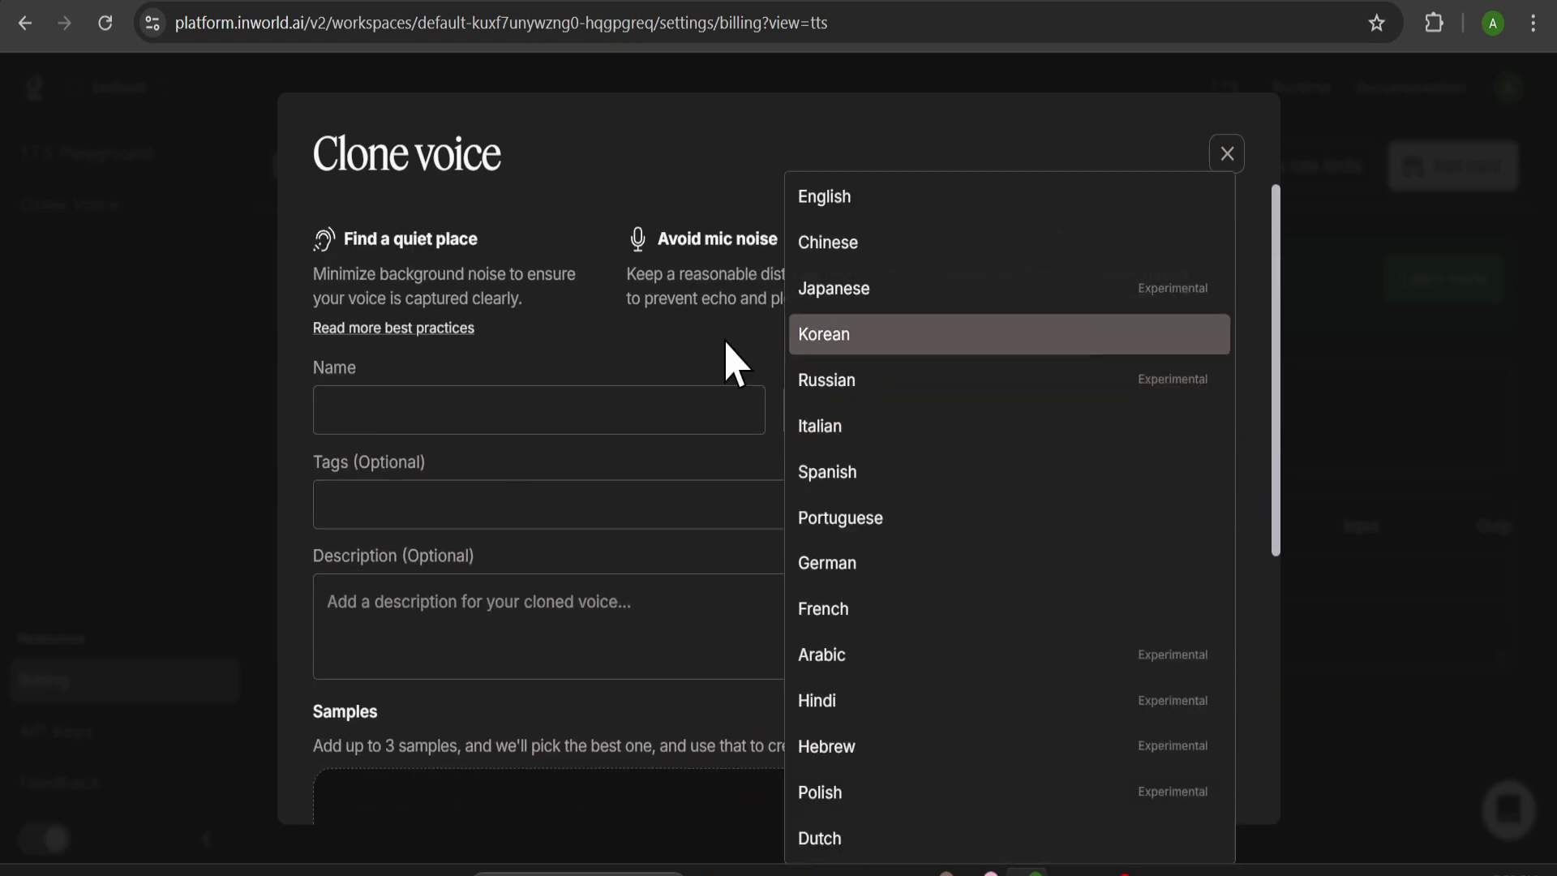
click(647, 377)
scroll(544, 517, down, 5)
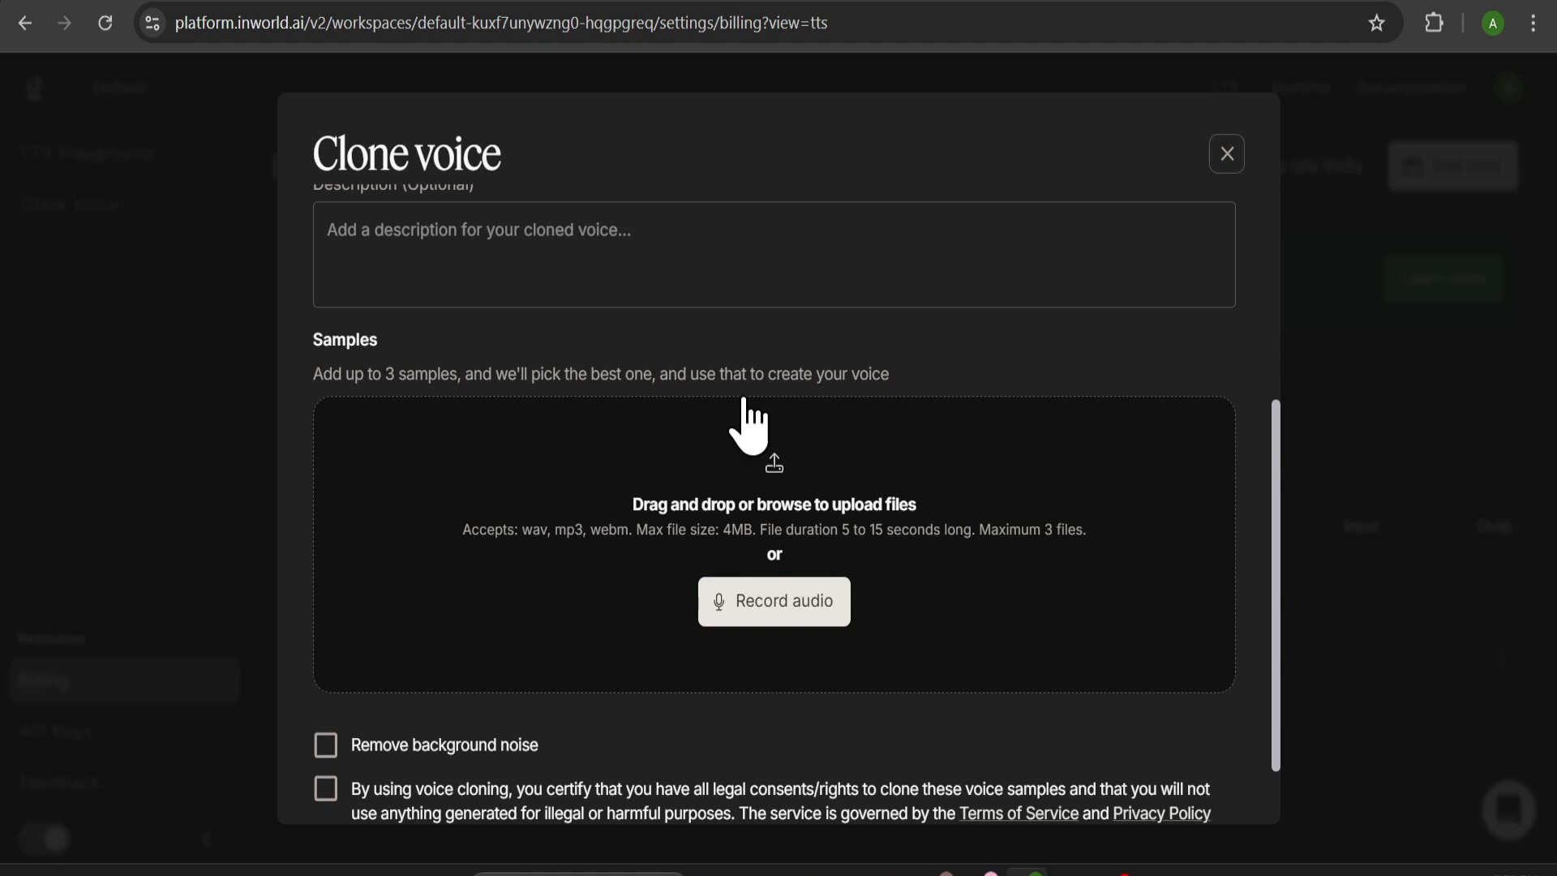
scroll(747, 421, down, 2)
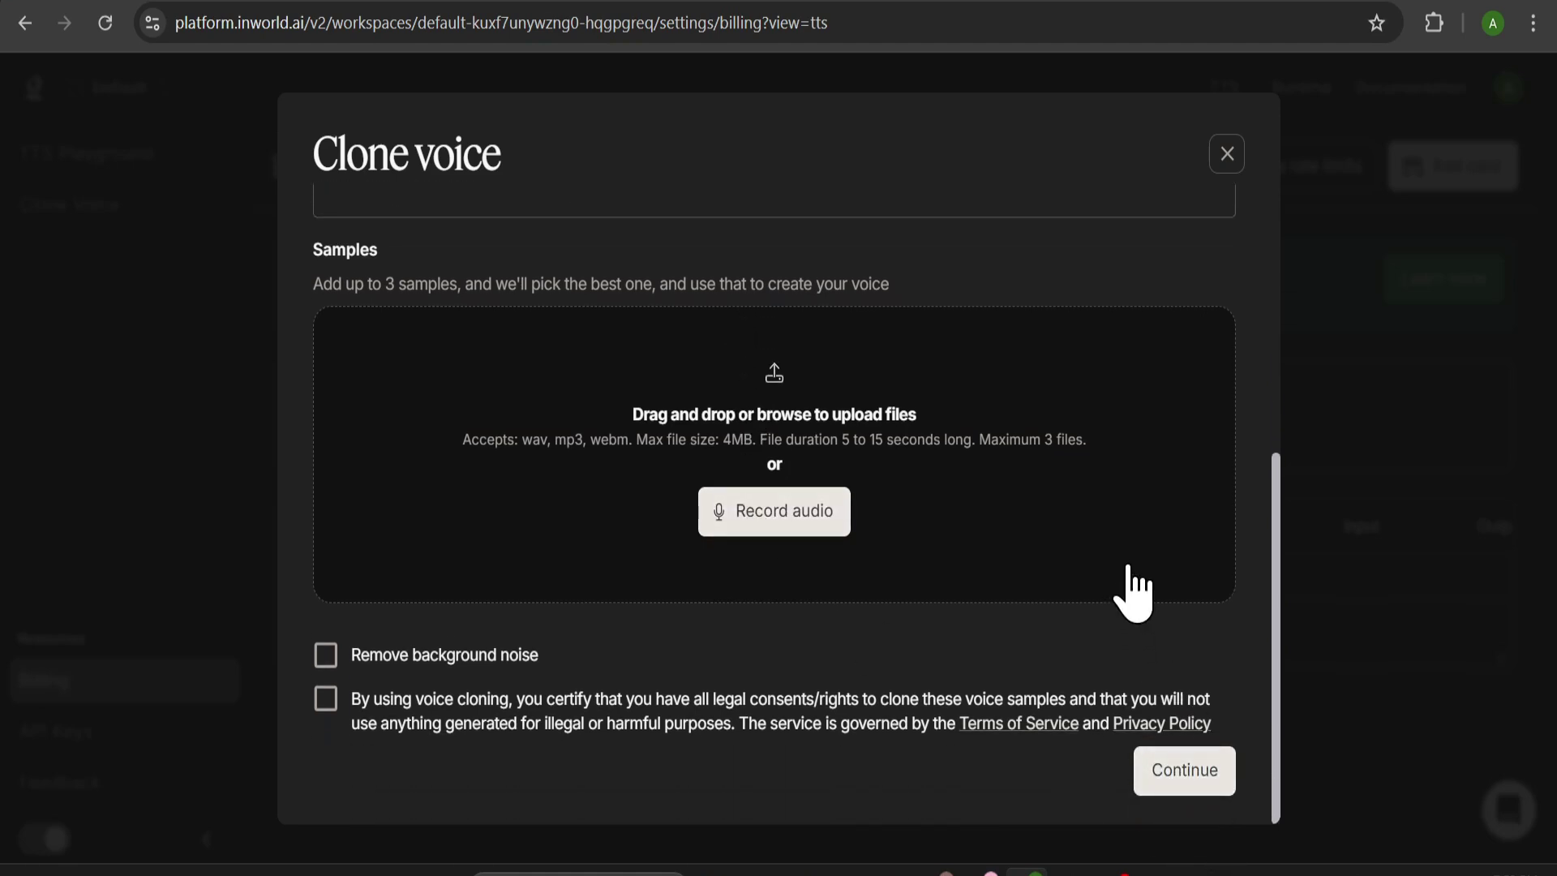
Close the voice cloning form, go back to the TTS Playground, and delete the whole script.
click(1228, 154)
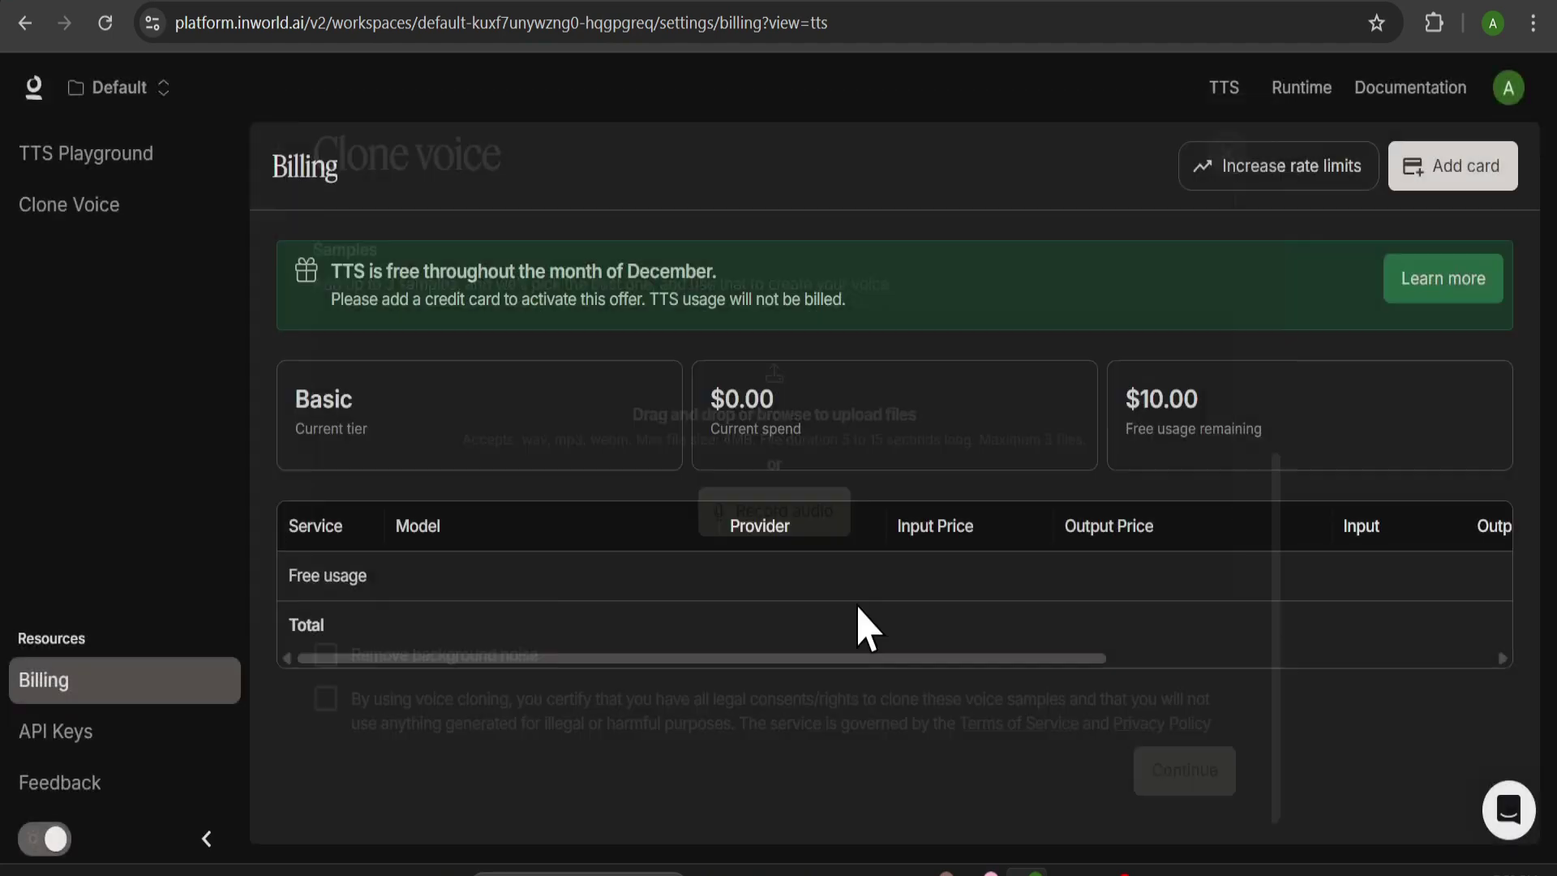
click(71, 156)
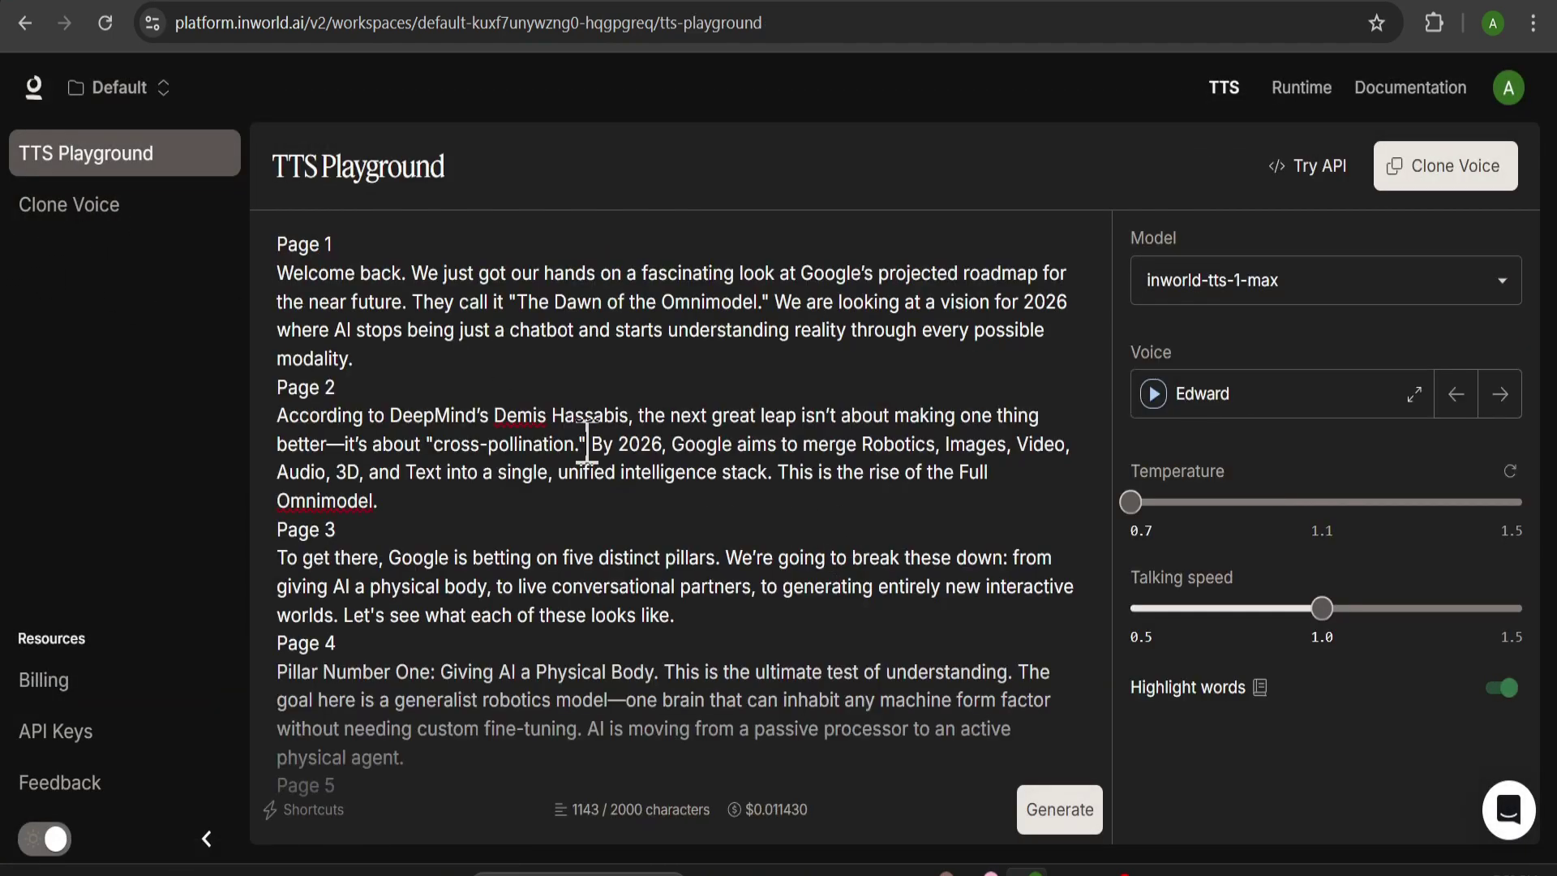
key(ctrl+a)
key(BackSpace)
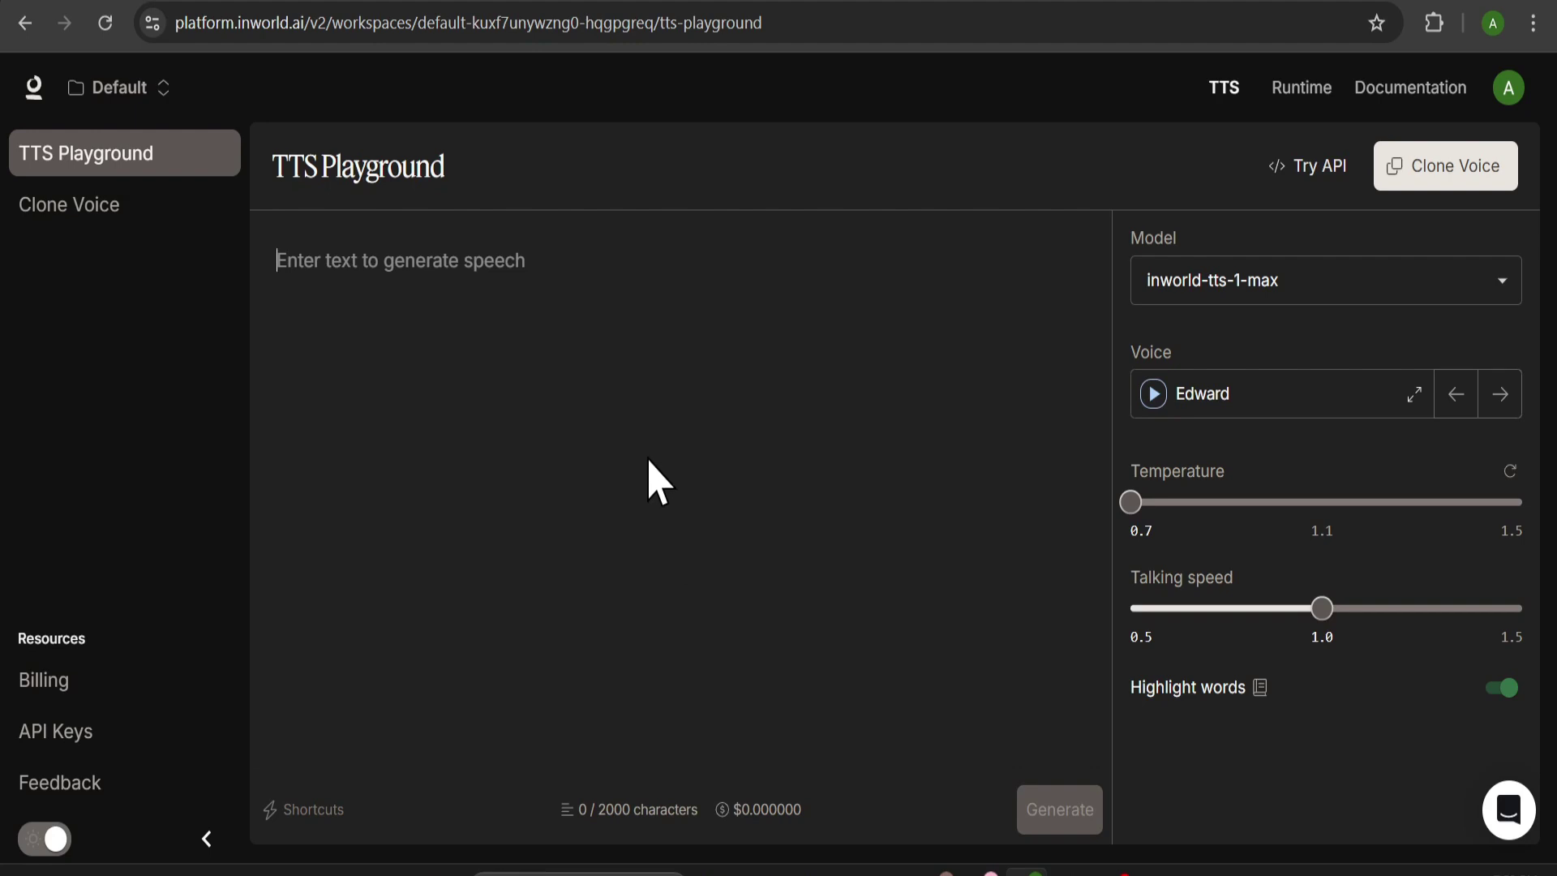